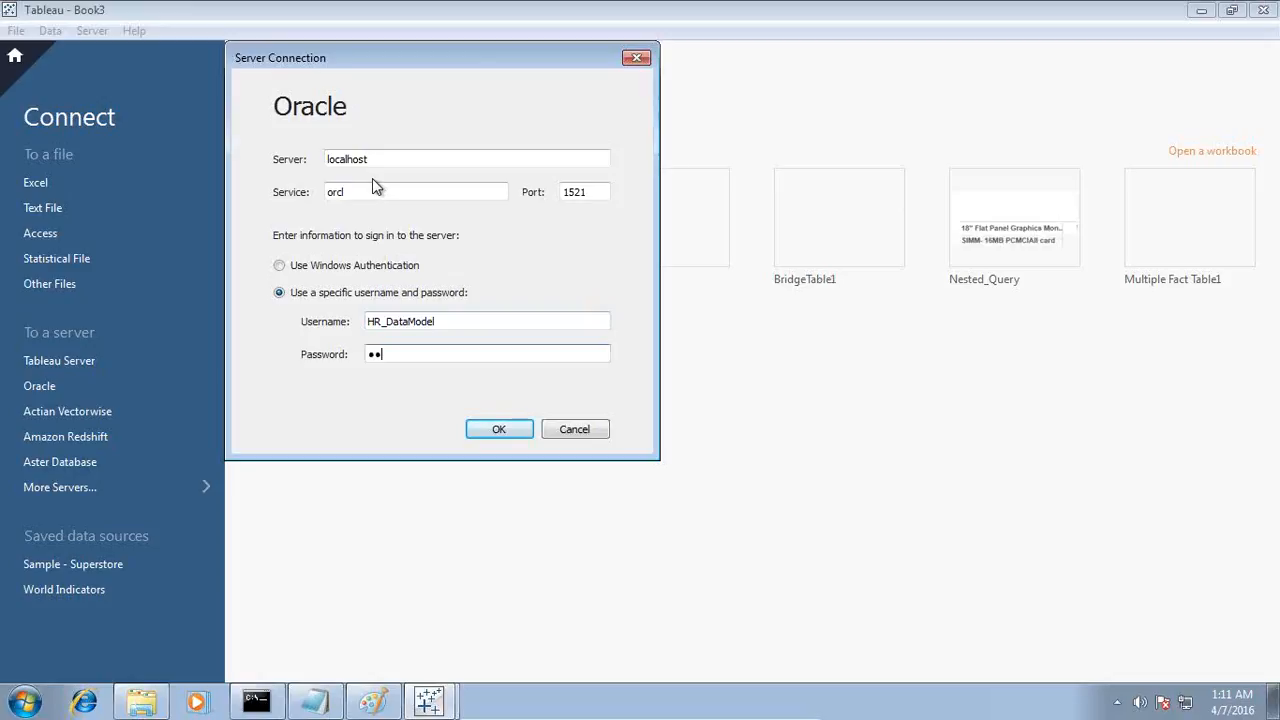
Step: Connect to the Oracle server and load the tables of the HR_DATAMODEL schema, found by searching schemas containing HR
left_click(489, 431)
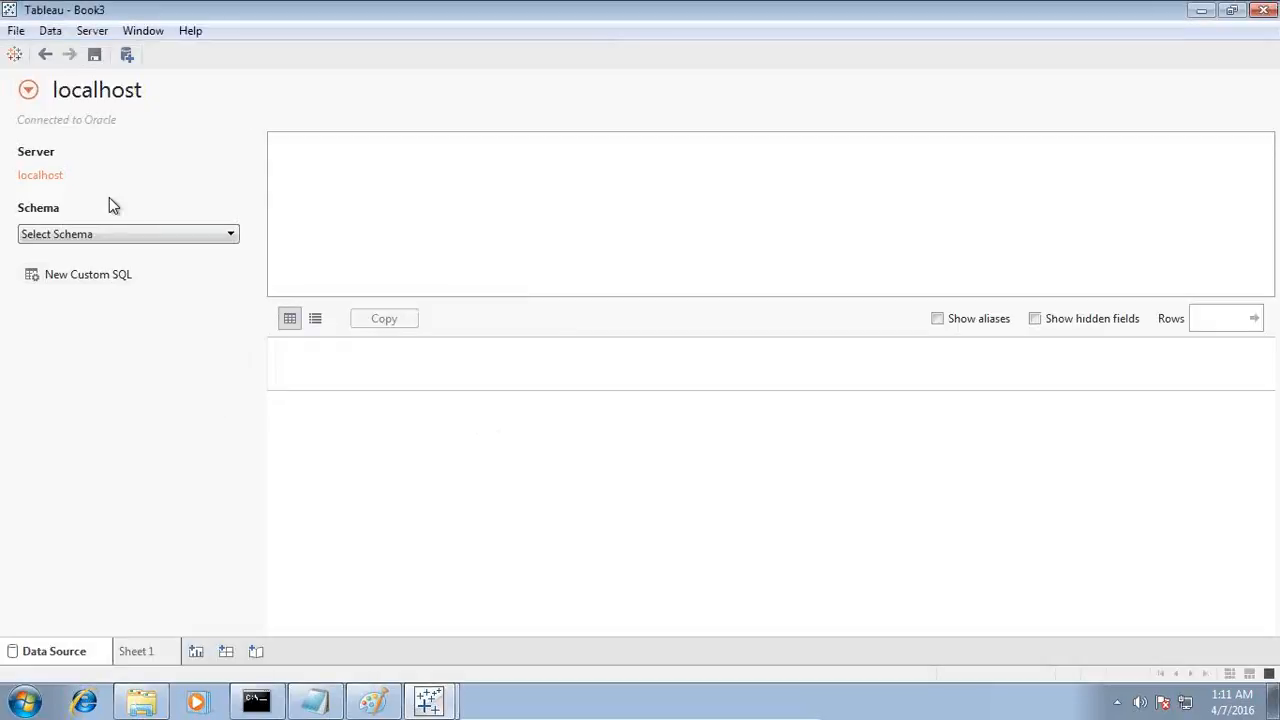
left_click(113, 240)
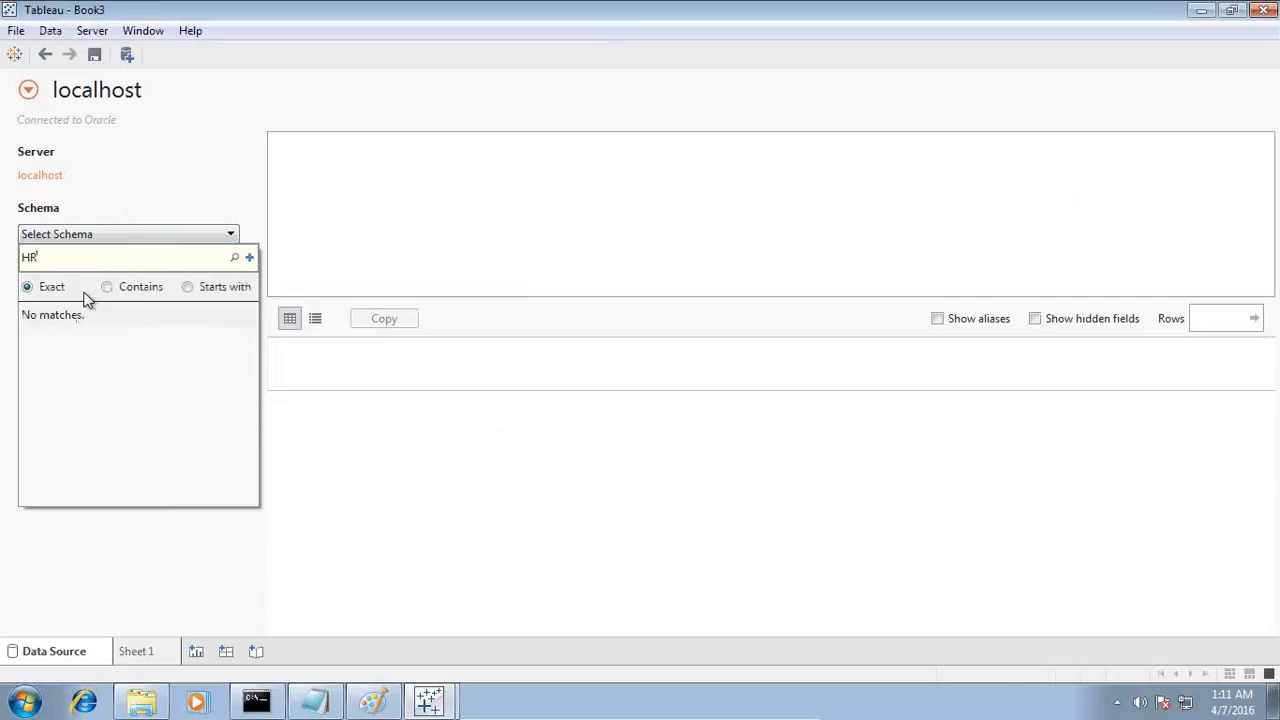
left_click(235, 257)
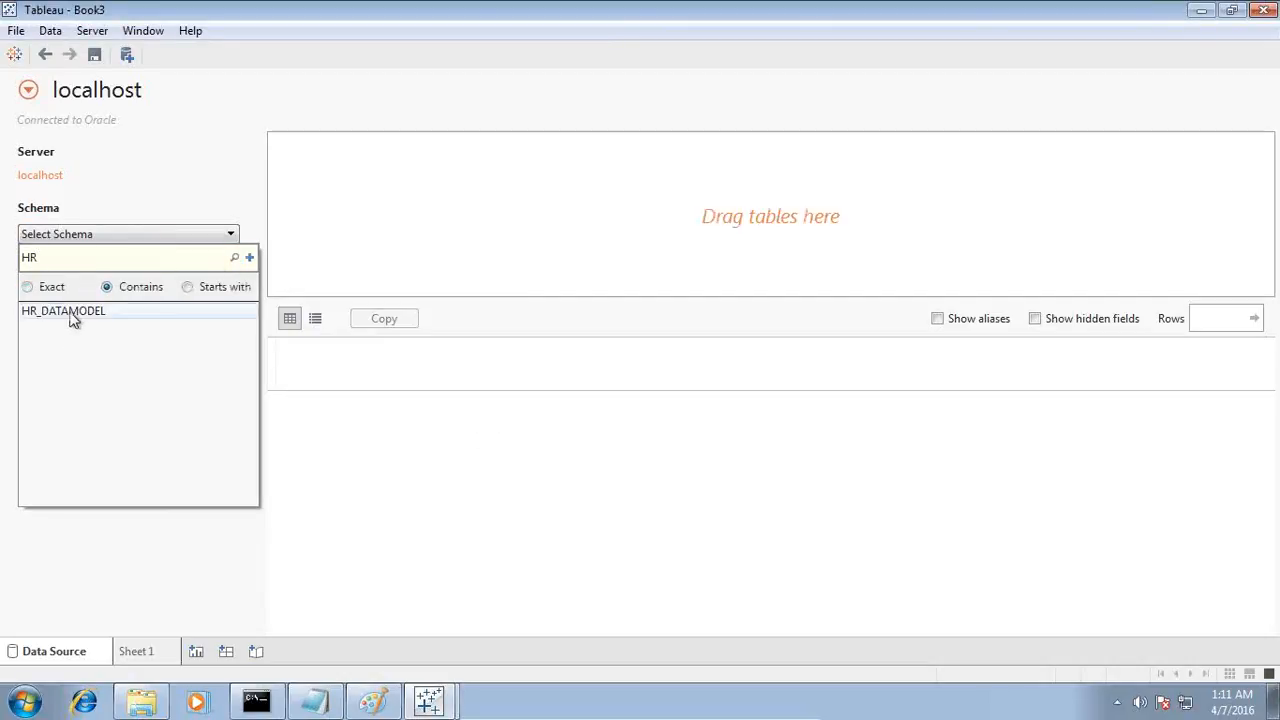
left_click(71, 313)
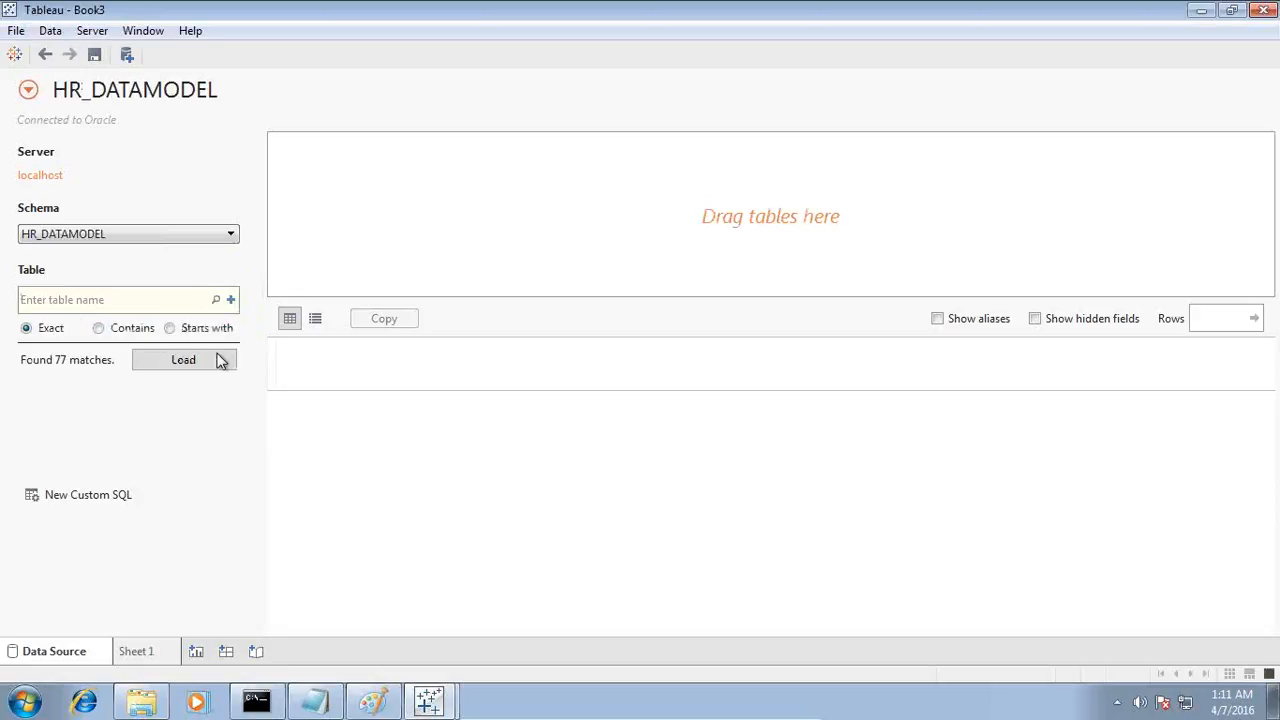
left_click(187, 362)
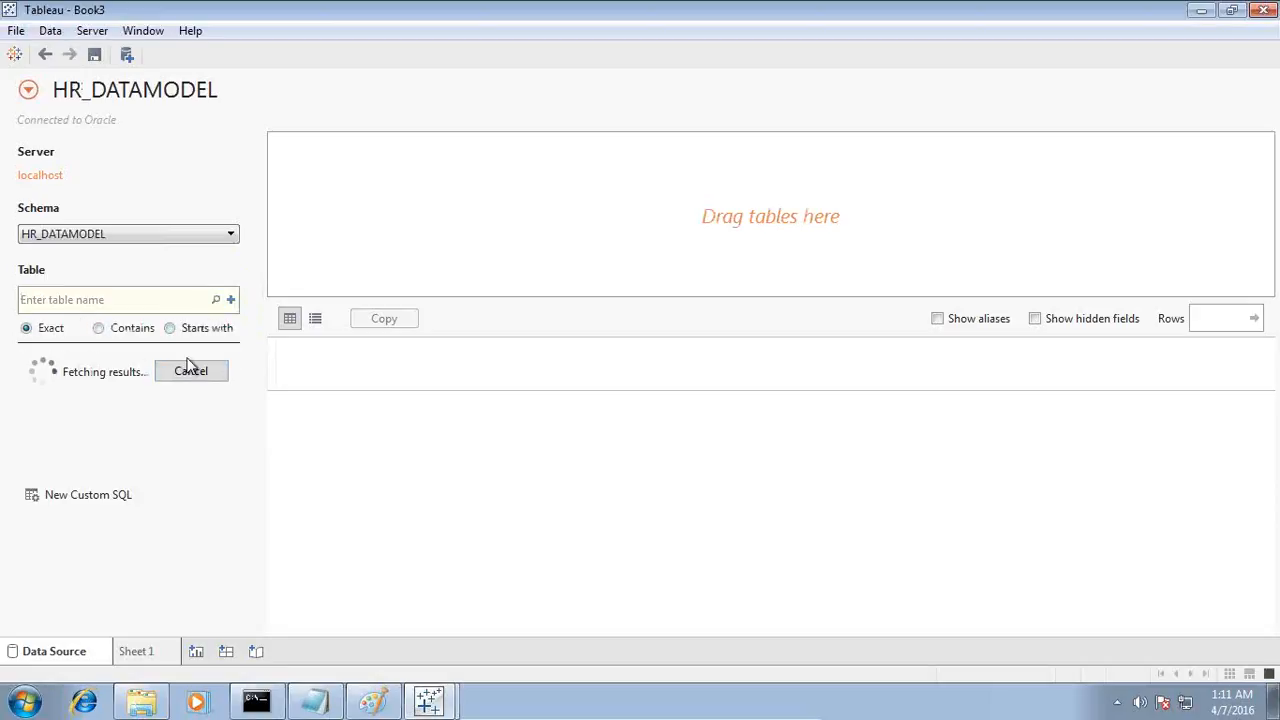
Step: Add the EMP_EMPLOYEE_DIM table to the data source and join EMP_EXPENSE_FACT to it
scroll(151, 505, "down", 1)
left_click_drag(134, 451, 487, 174)
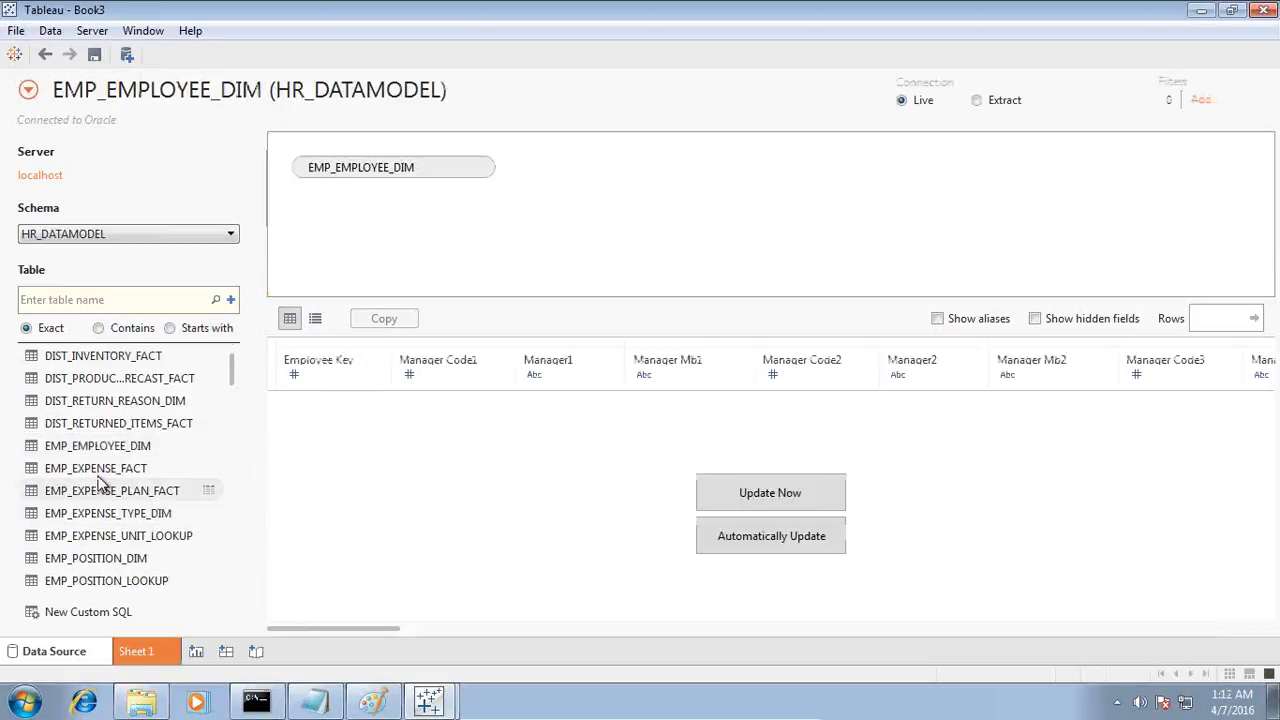
left_click_drag(106, 468, 693, 193)
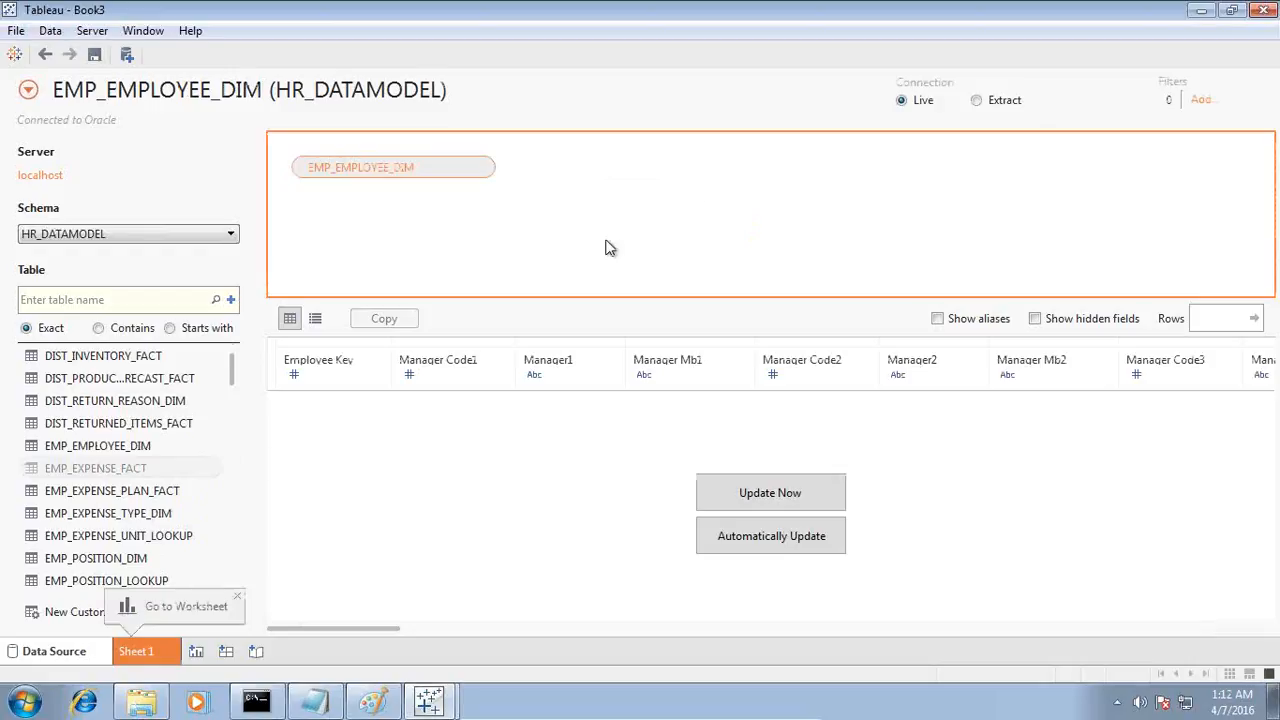
left_click_drag(112, 490, 737, 266)
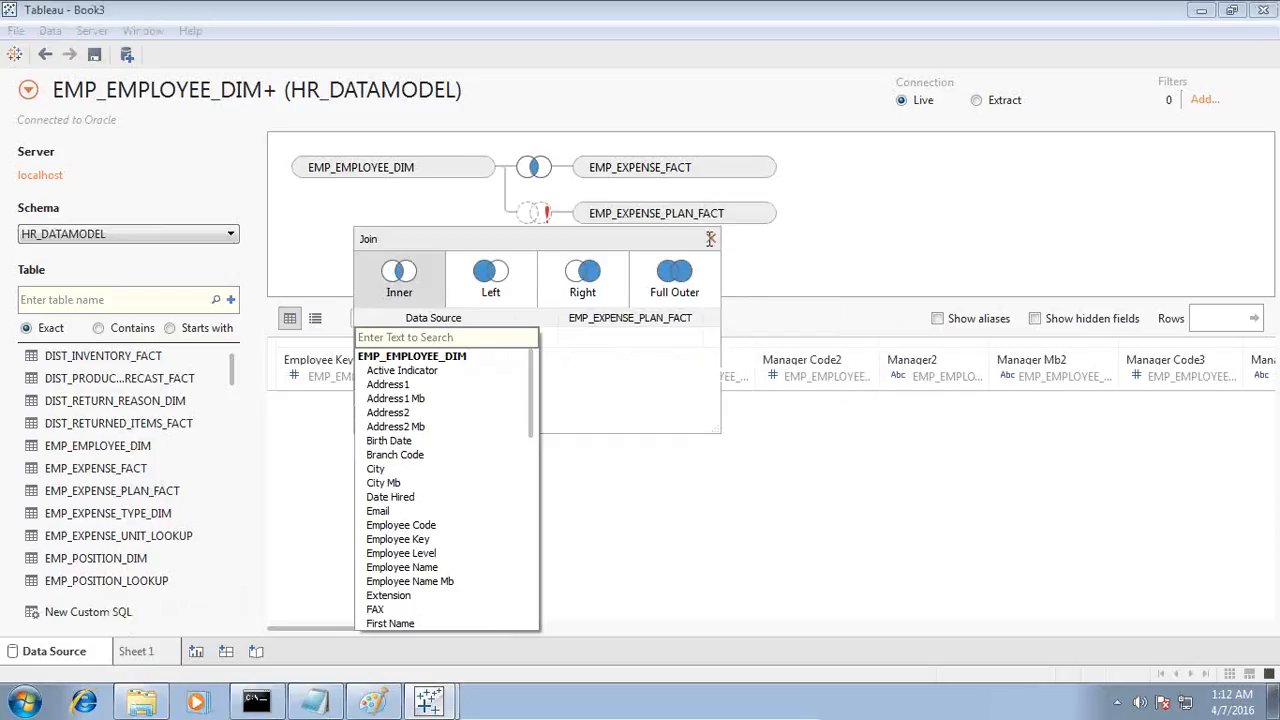
left_click(712, 237)
left_click(766, 215)
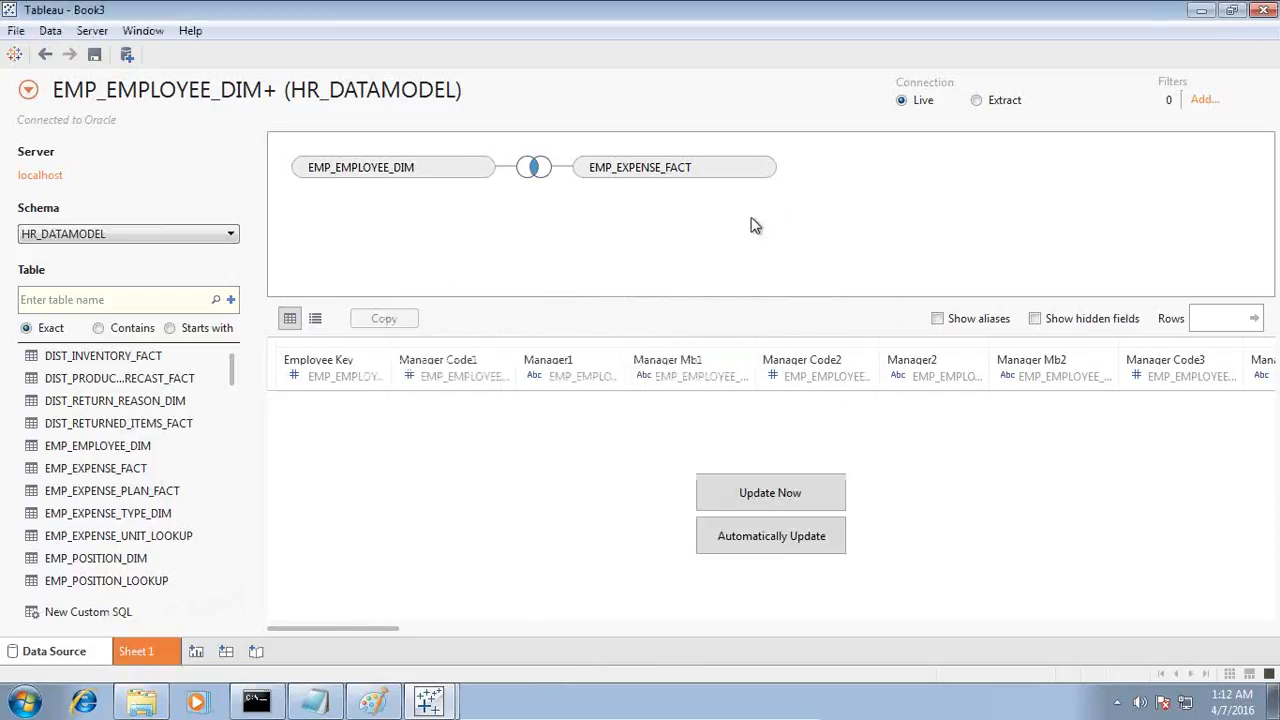
Step: Join the EMP_EXPENSE_TYPE_DIM table to EMP_EXPENSE_FACT in the data source
scroll(207, 390, "up", 1)
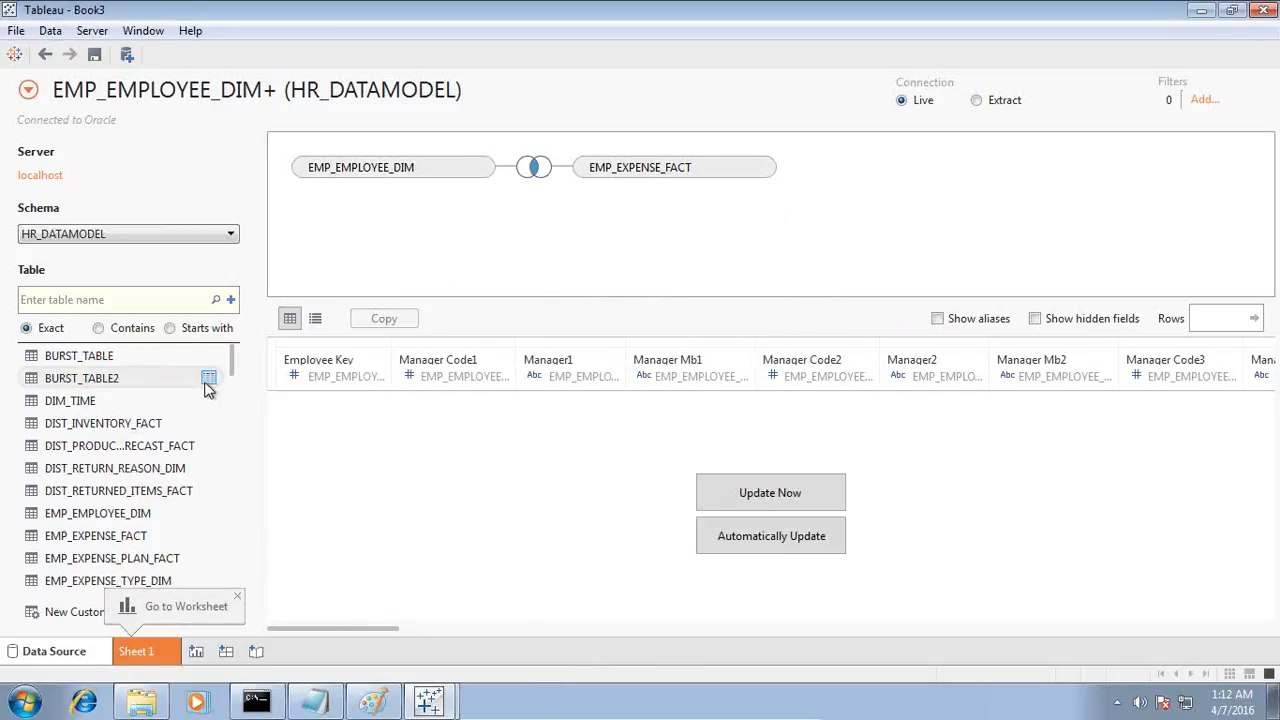
scroll(207, 390, "down", 1)
left_click_drag(128, 522, 620, 240)
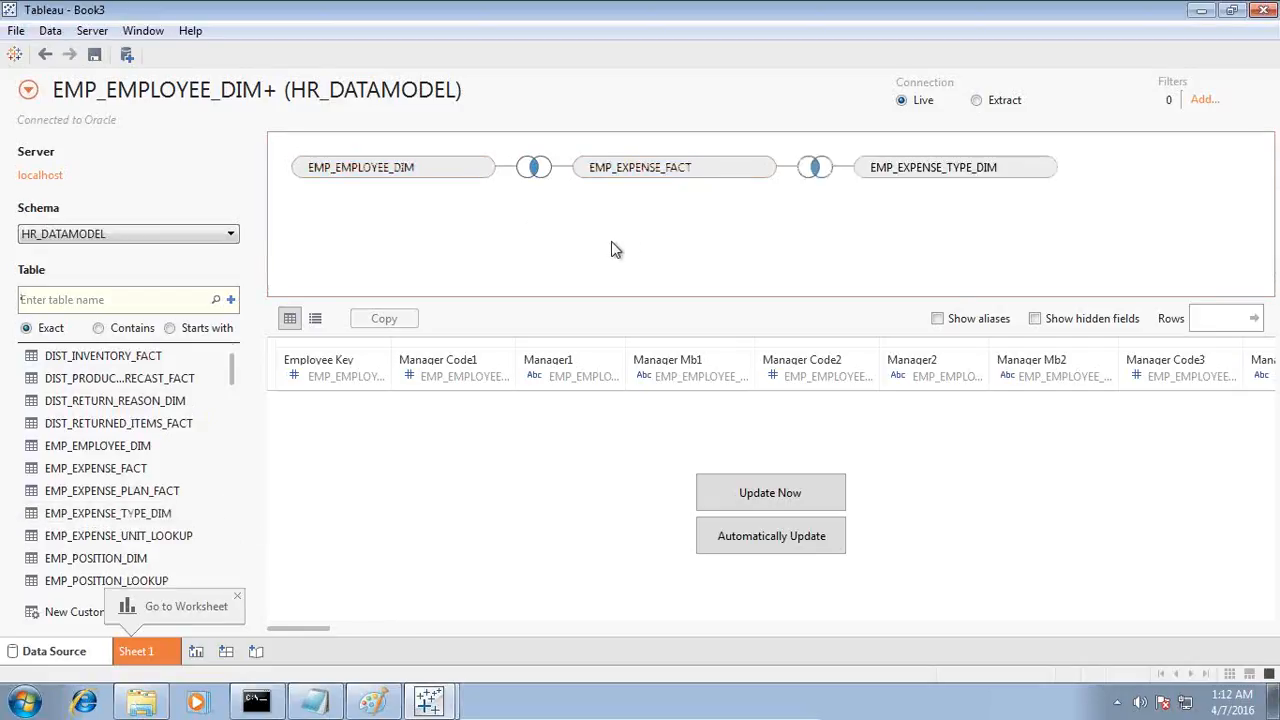
Step: Add FIN_ACCOUNT_DIM to the join together with its FIN_ACCOUNT_NAME_LOOKUP and FIN_ACCOUNT_TYPE_LOOKUP tables
scroll(155, 513, "down", 1)
scroll(155, 513, "down", 6)
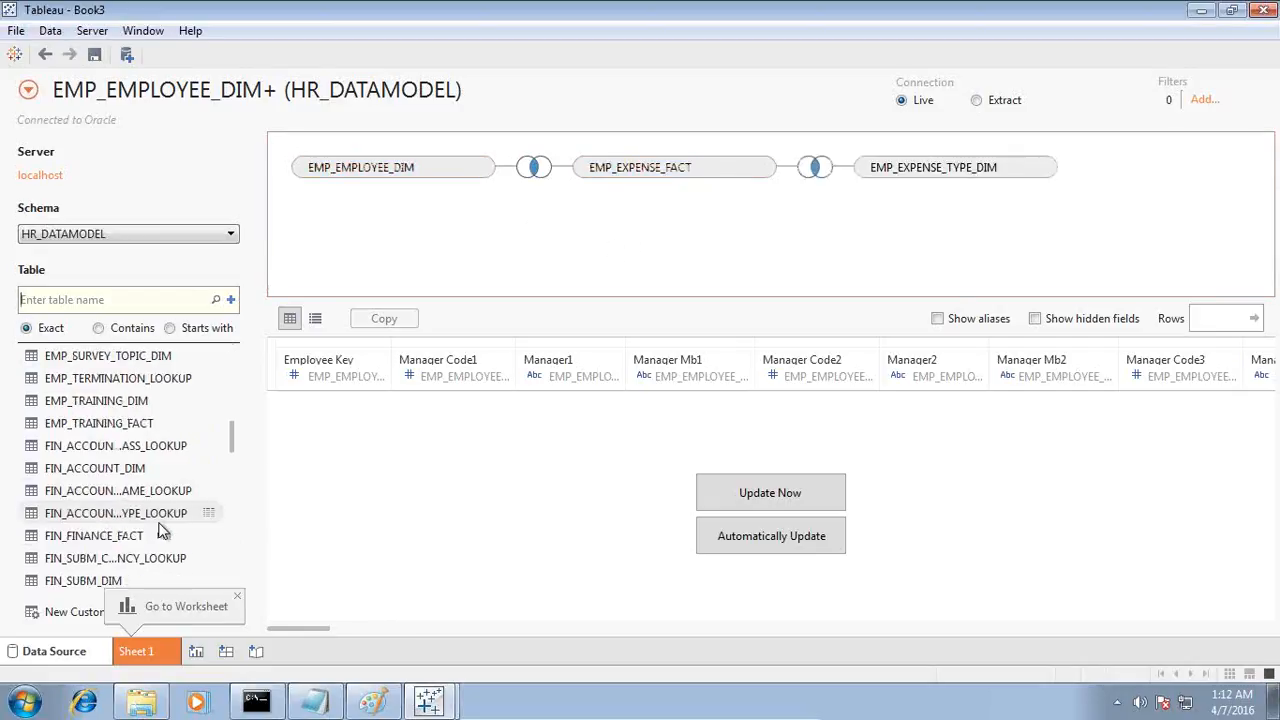
left_click_drag(143, 480, 585, 261)
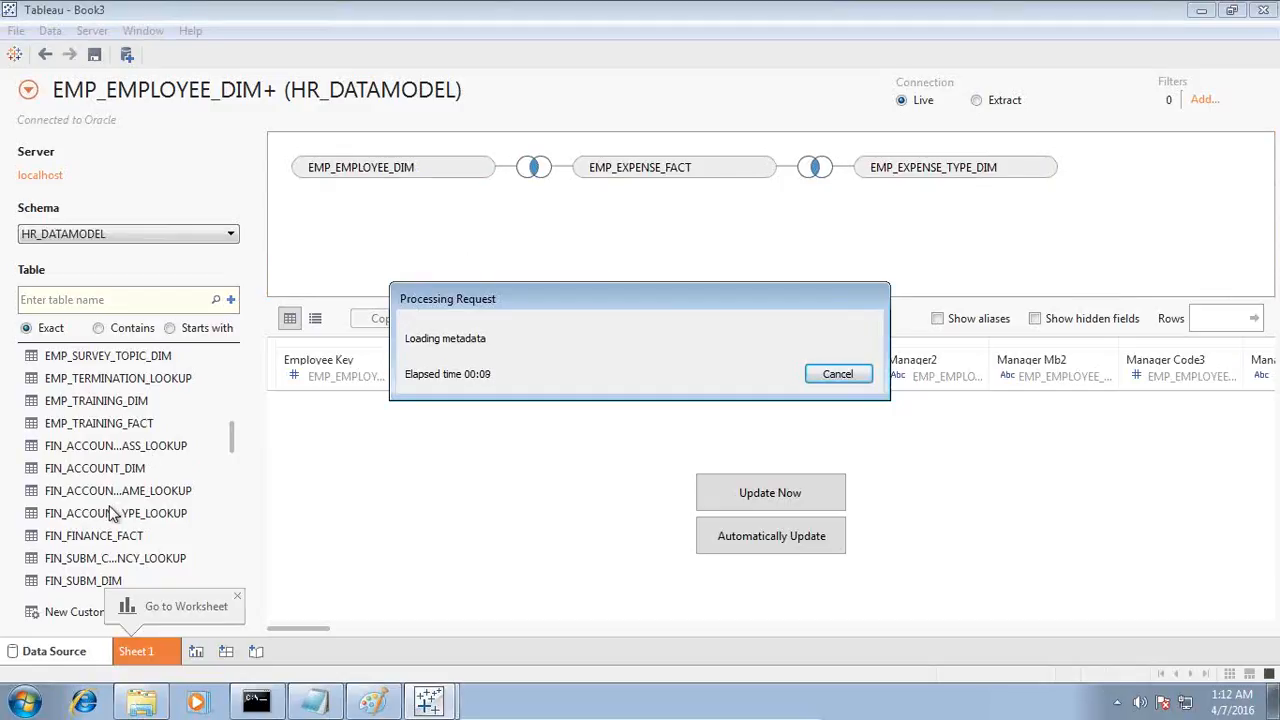
left_click_drag(108, 491, 566, 257)
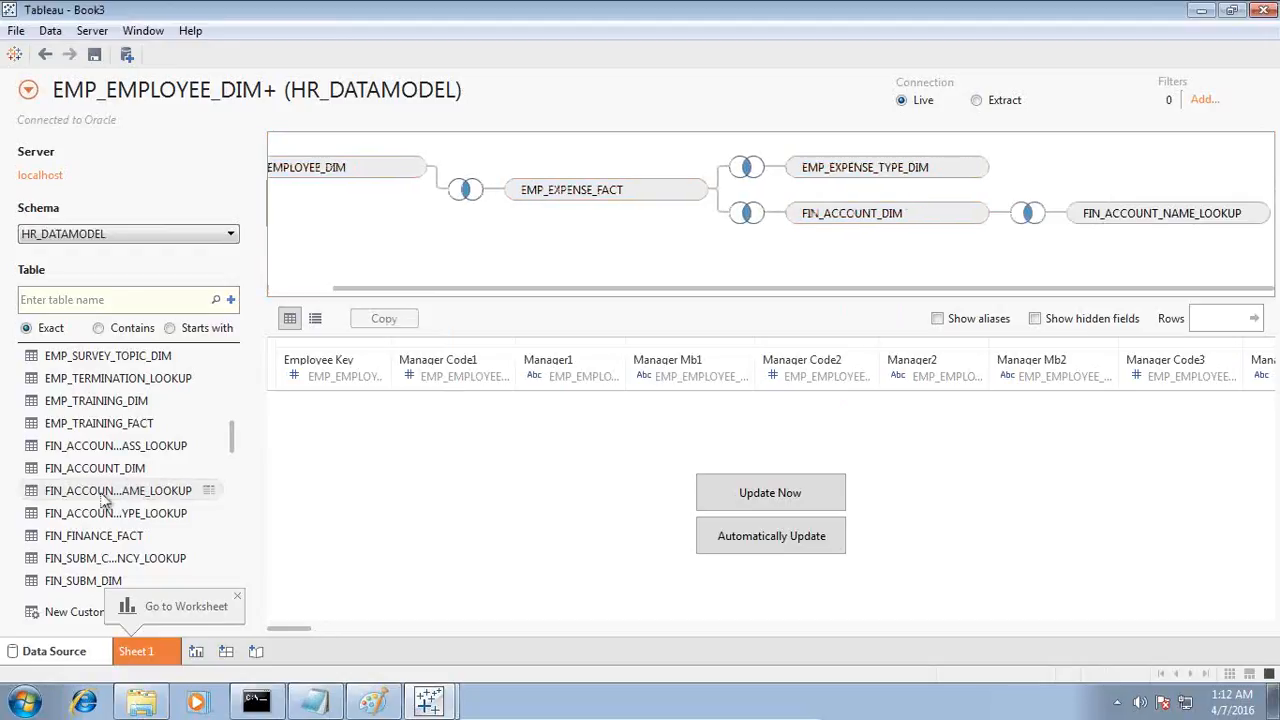
left_click_drag(120, 515, 183, 393)
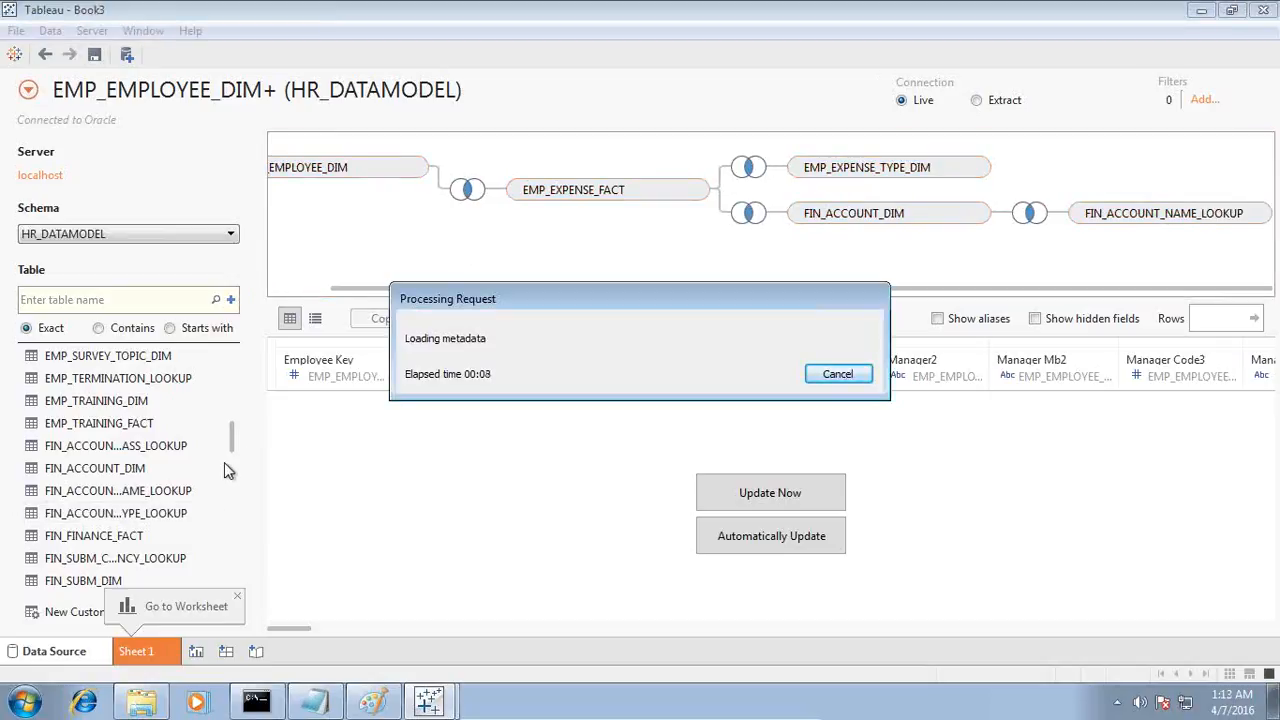
Step: Add the organization tables ORG_DIM and ORG_DIM_DETAILS to the data source's joins
scroll(230, 465, "down", 10)
scroll(205, 470, "up", 5)
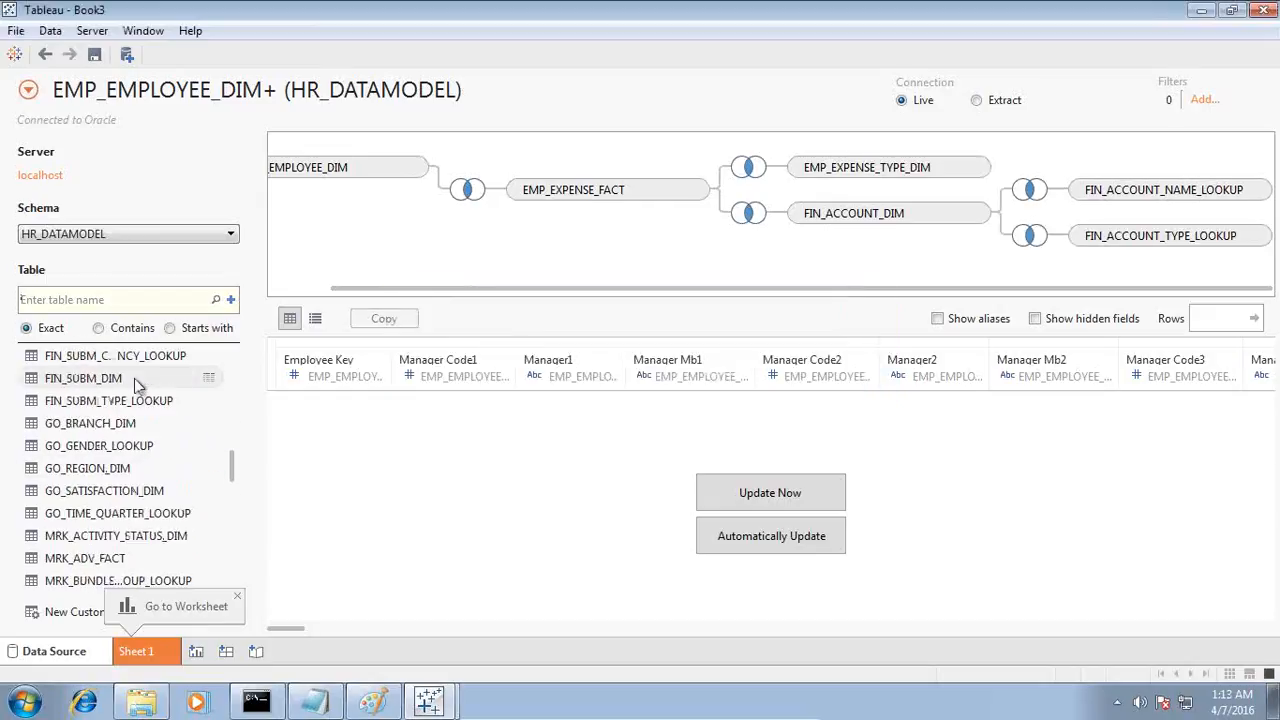
scroll(145, 420, "up", 4)
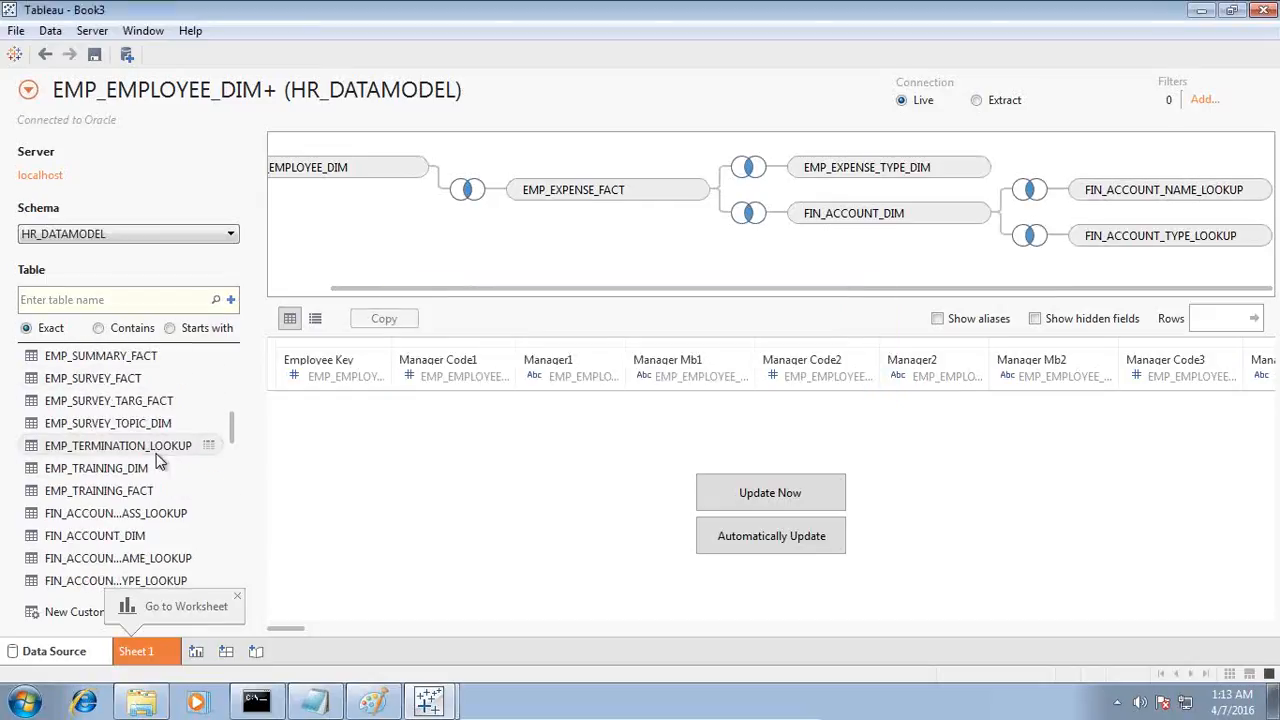
scroll(155, 460, "down", 5)
scroll(156, 463, "down", 10)
scroll(156, 465, "up", 3)
scroll(157, 465, "up", 2)
left_click_drag(112, 400, 473, 240)
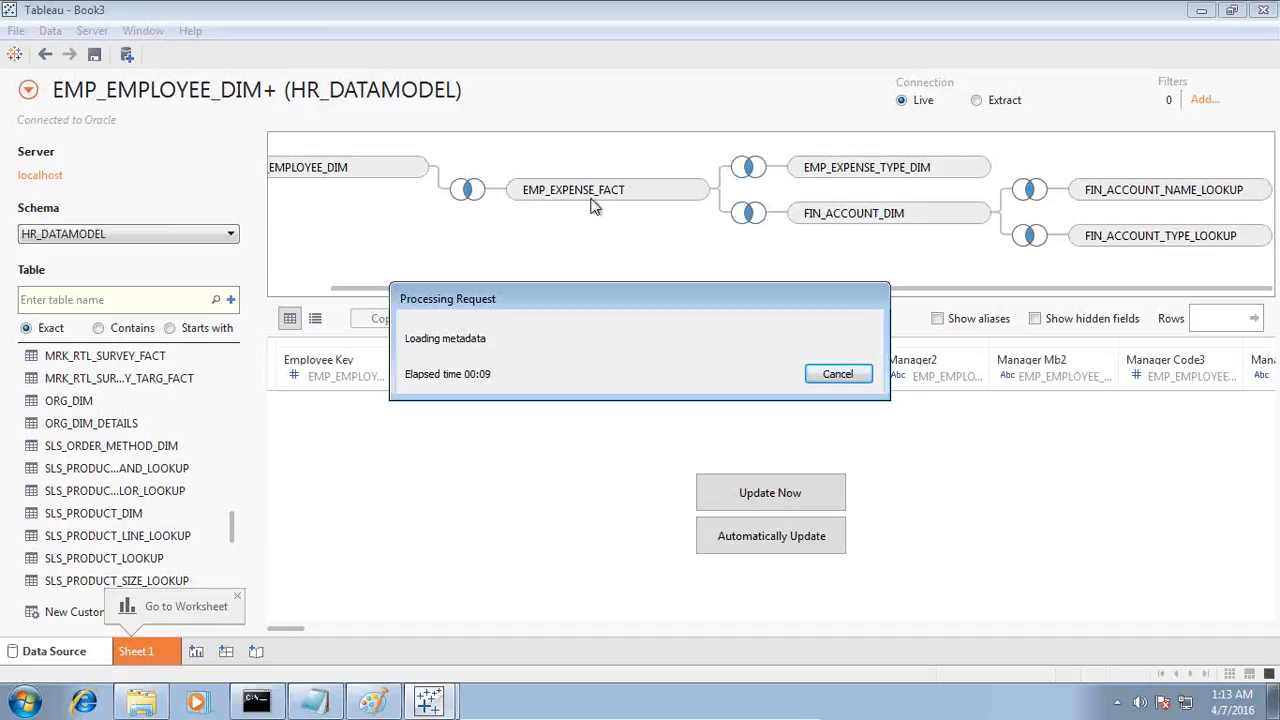
mouse_move(88, 423)
left_mouse_down()
mouse_move(574, 270)
mouse_move(585, 236)
left_mouse_up()
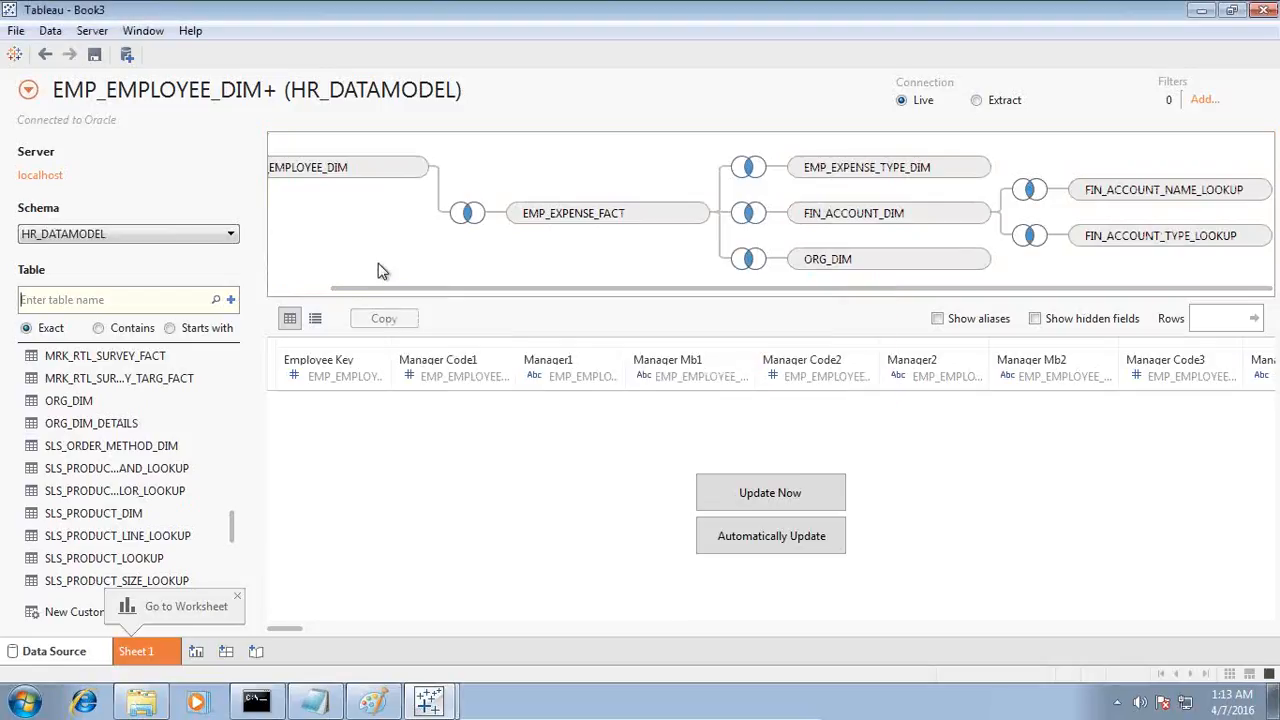
Step: Add the EMP_SUMMARY_FACT table to the data source and enlarge the join area to fit all tables
left_click_drag(234, 529, 230, 391)
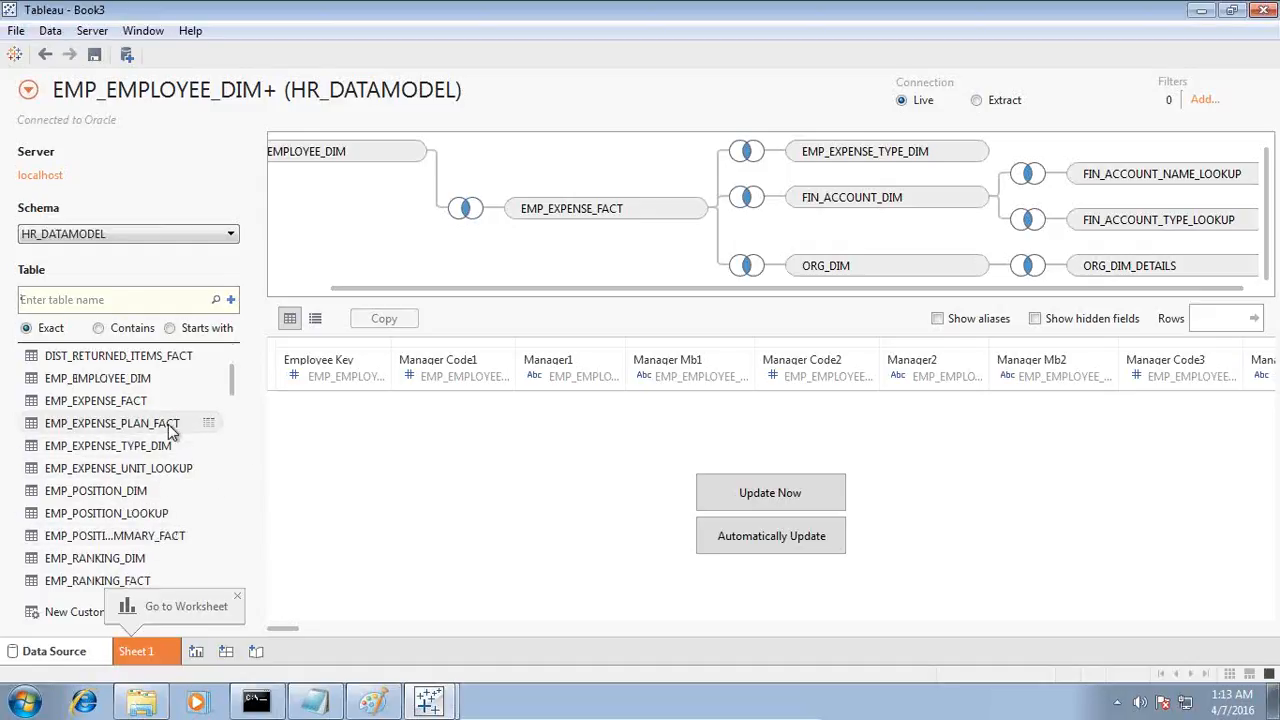
left_click_drag(229, 389, 229, 421)
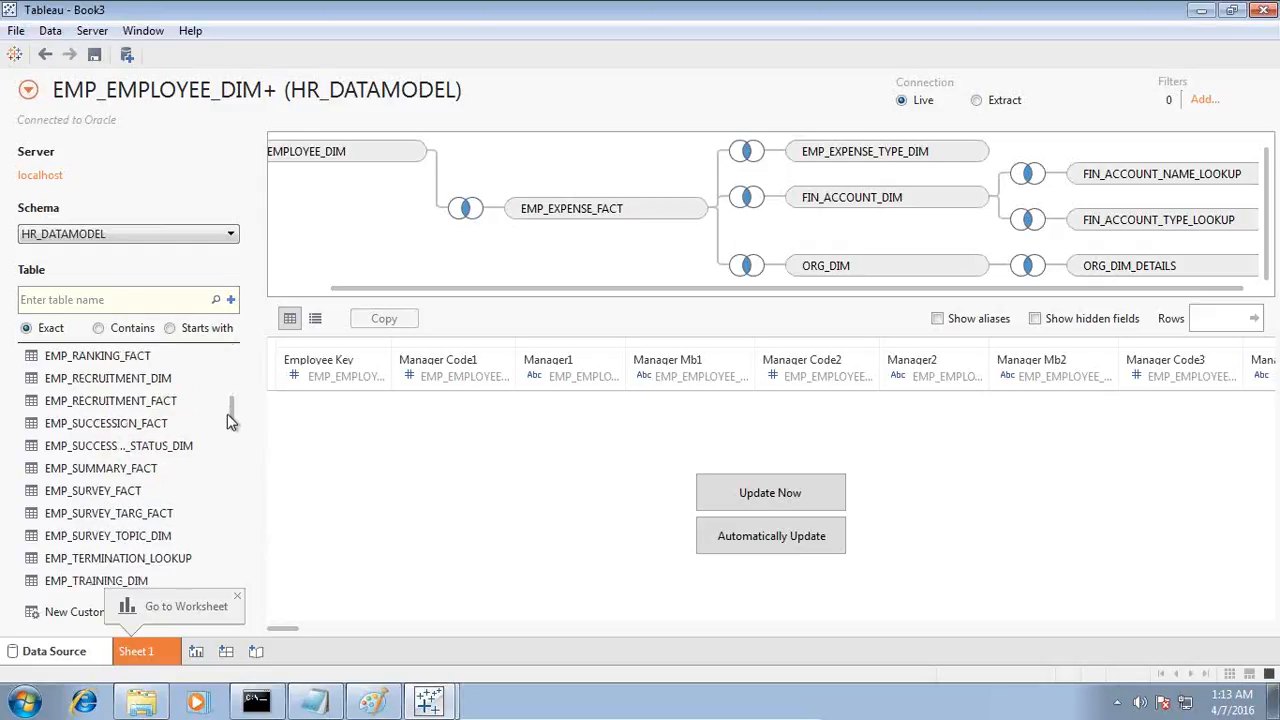
left_click_drag(128, 474, 888, 250)
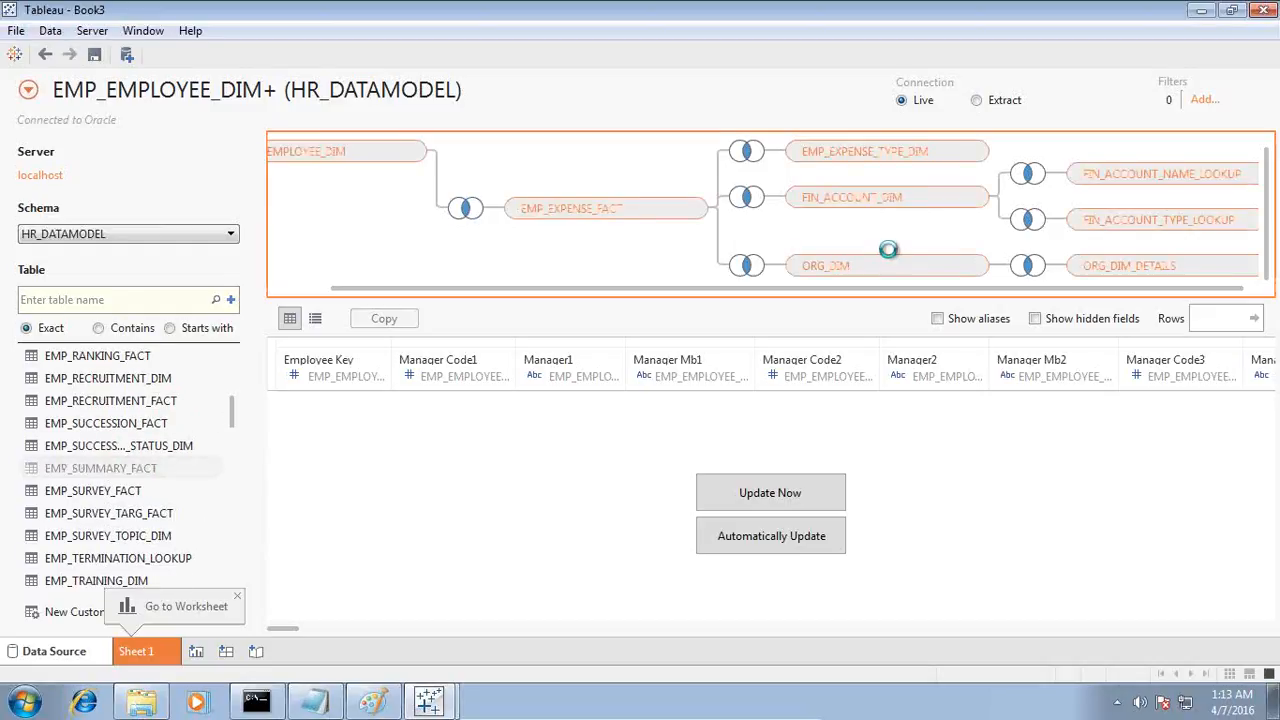
left_click_drag(888, 250, 888, 250)
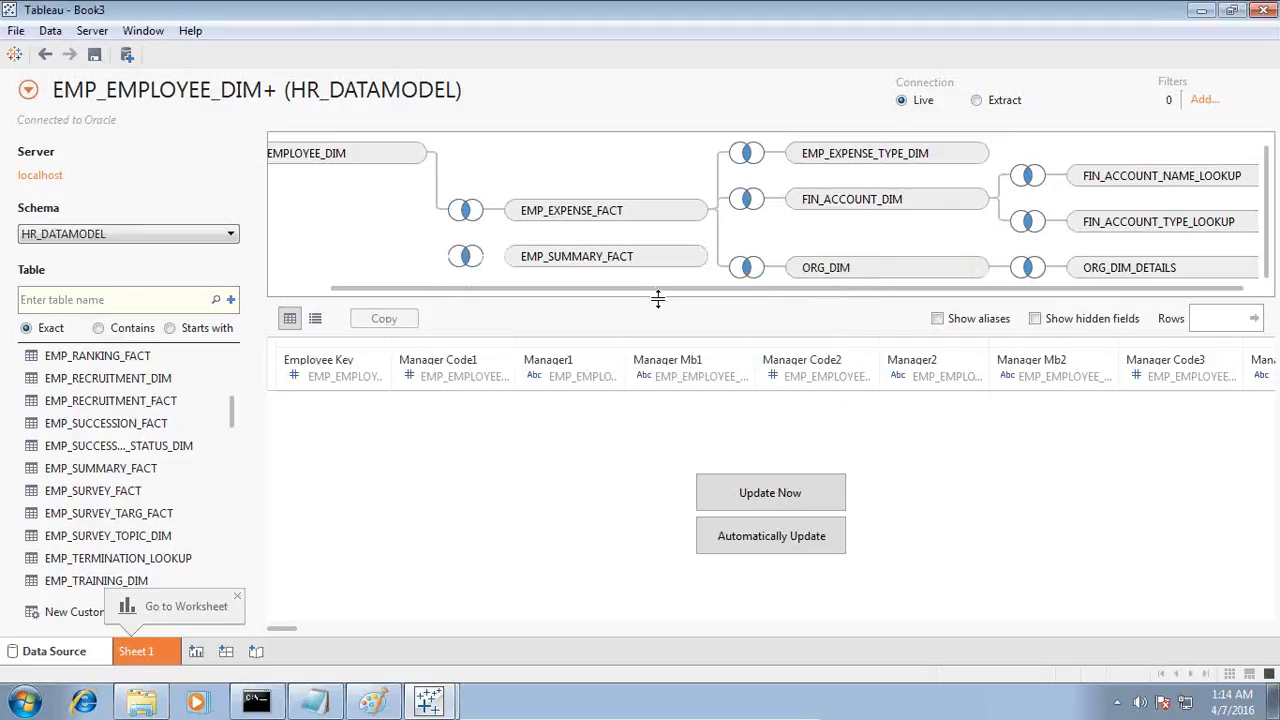
left_click_drag(658, 305, 666, 390)
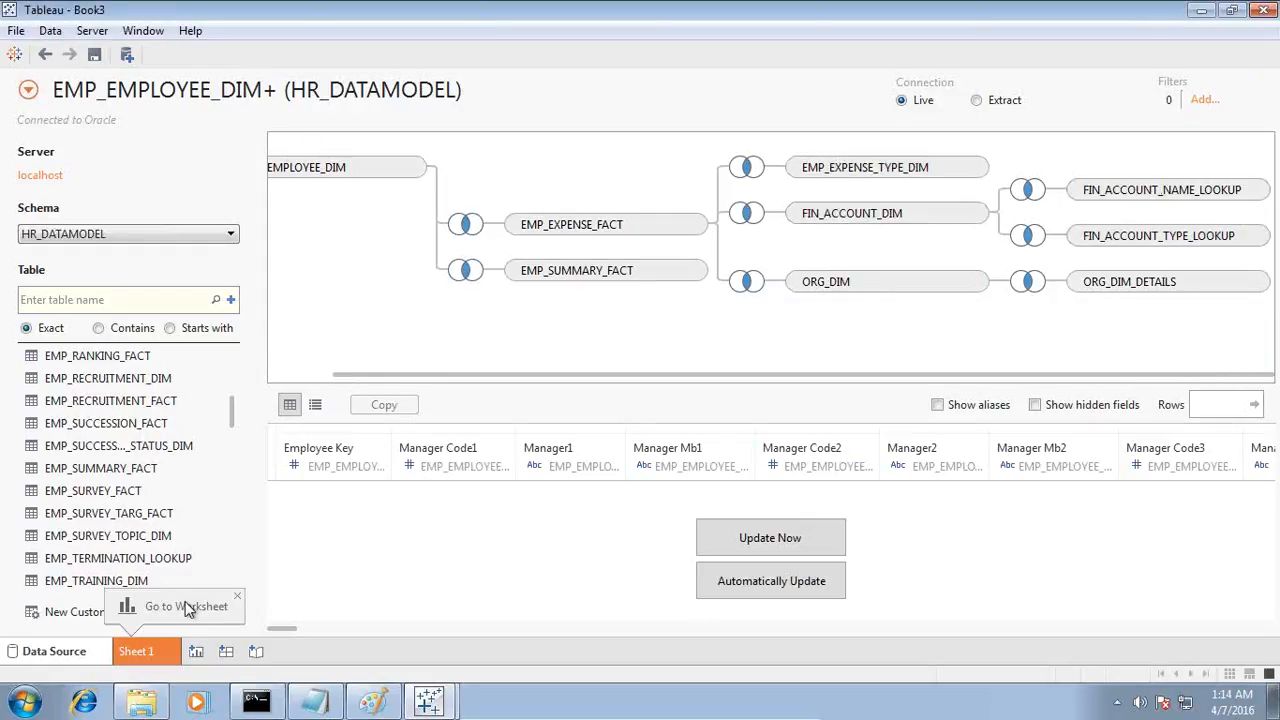
Step: Create a new worksheet and review the Notepad requirement about department pension plan expenses above 100,000
left_click(193, 651)
left_click(314, 701)
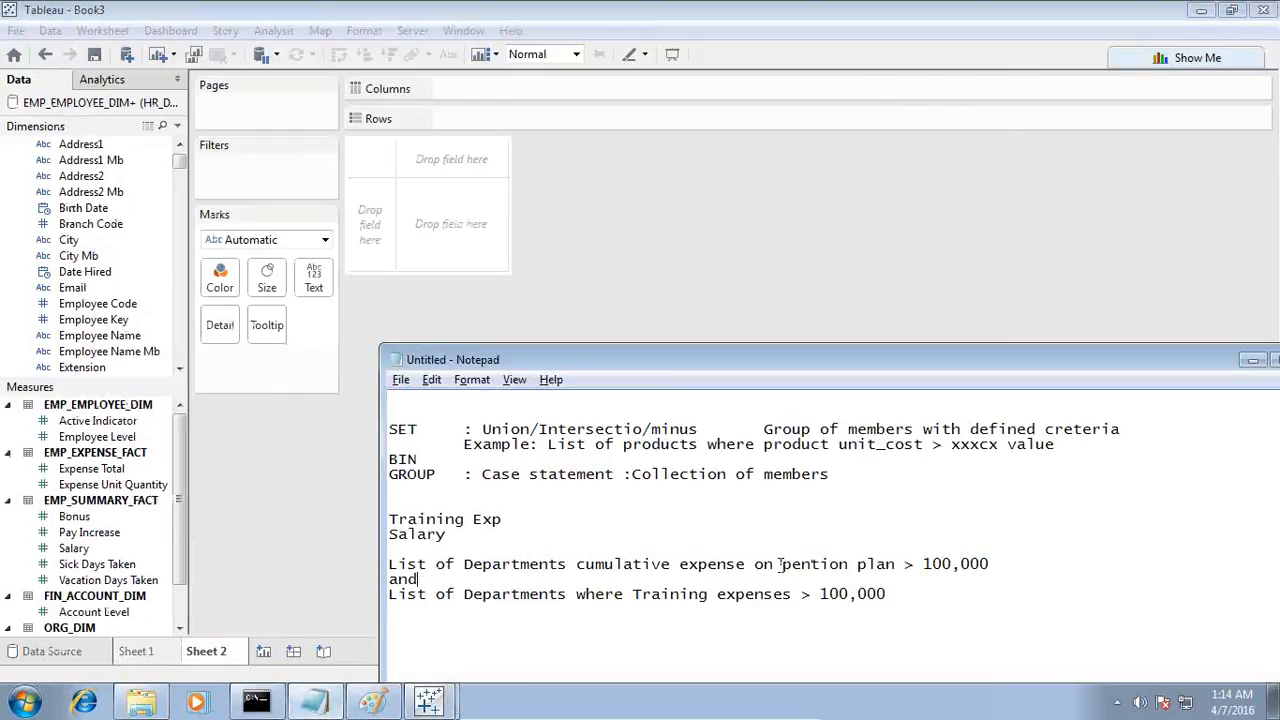
left_click_drag(627, 566, 990, 566)
left_click(984, 575)
left_click_drag(857, 565, 990, 566)
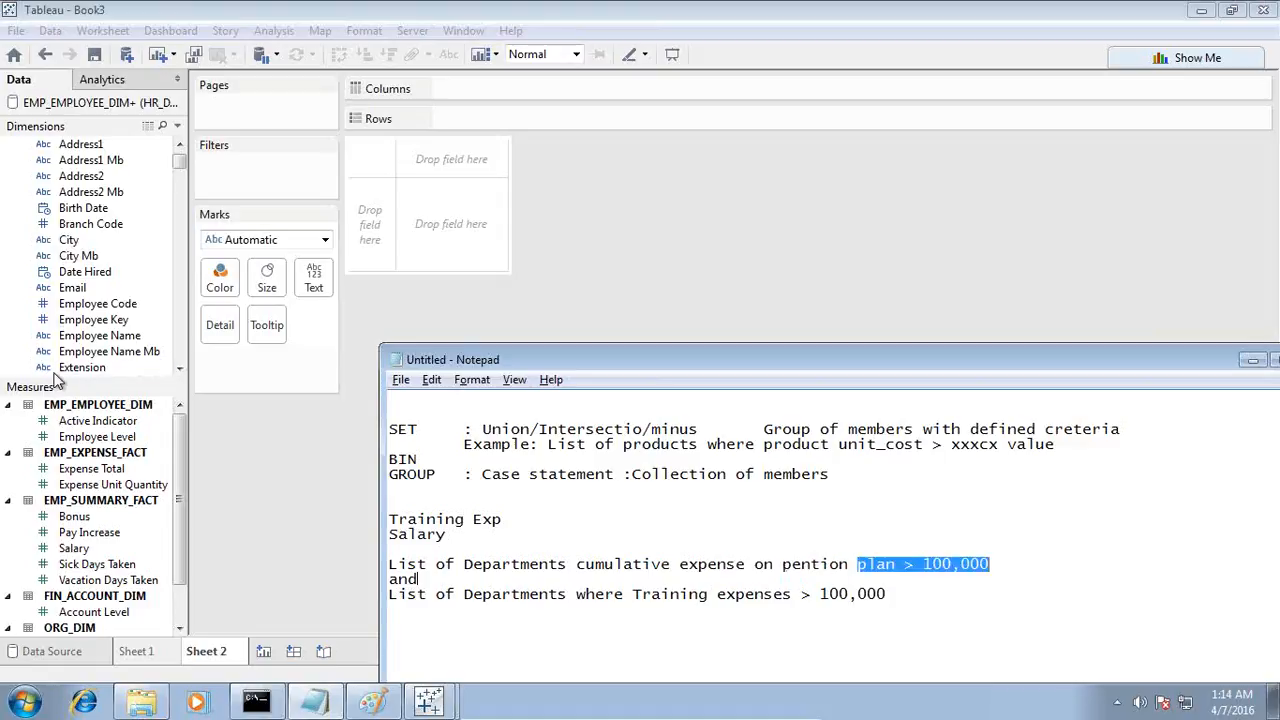
Step: Collapse all the table folders in the worksheet's dimensions list, from EMP_EMPLOYEE_DIM through ORG_DIM_DETAILS
scroll(75, 202, "up", 3)
left_click_drag(178, 162, 181, 140)
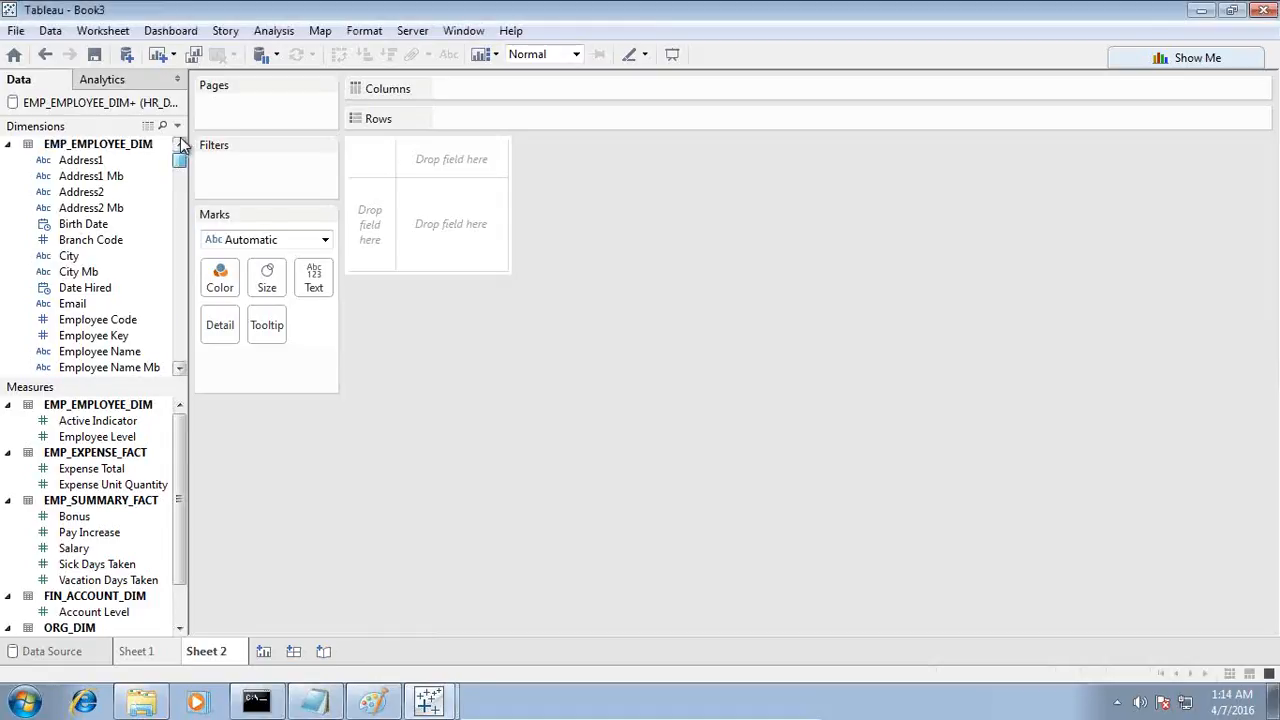
left_click(8, 144)
left_click(8, 160)
left_click(8, 176)
left_click(8, 192)
left_click(8, 208)
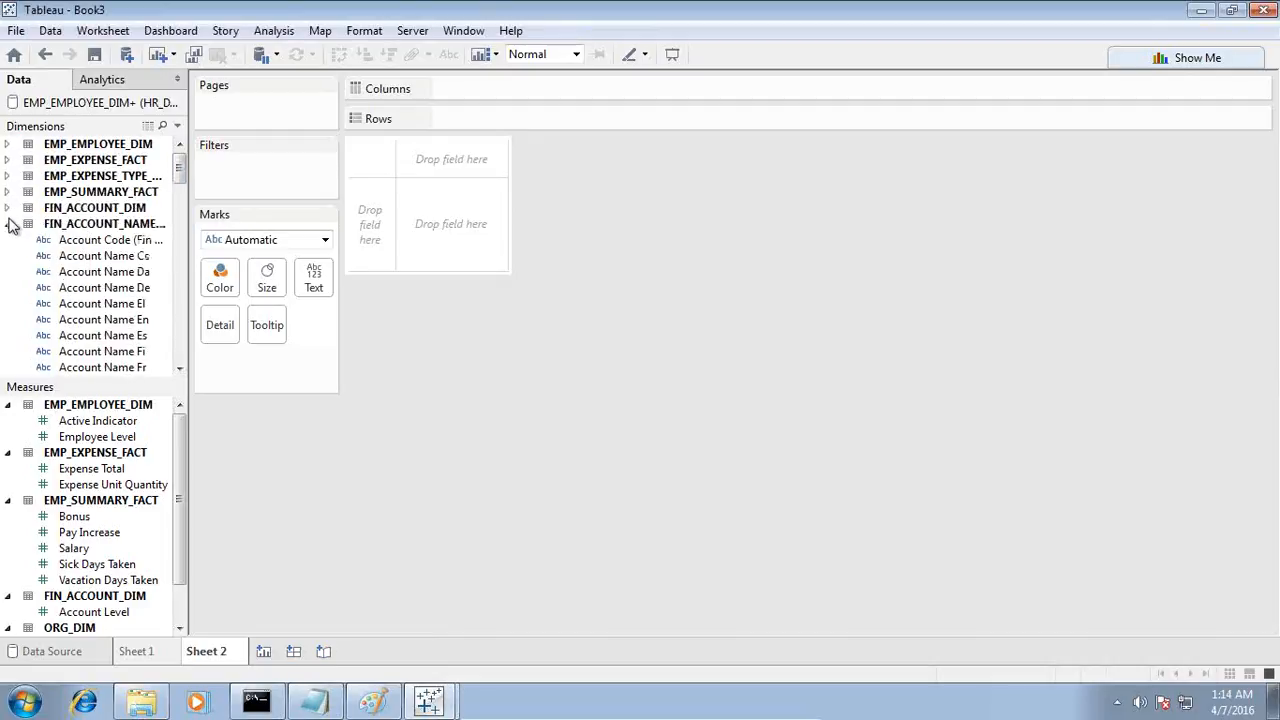
left_click(8, 224)
left_click(8, 240)
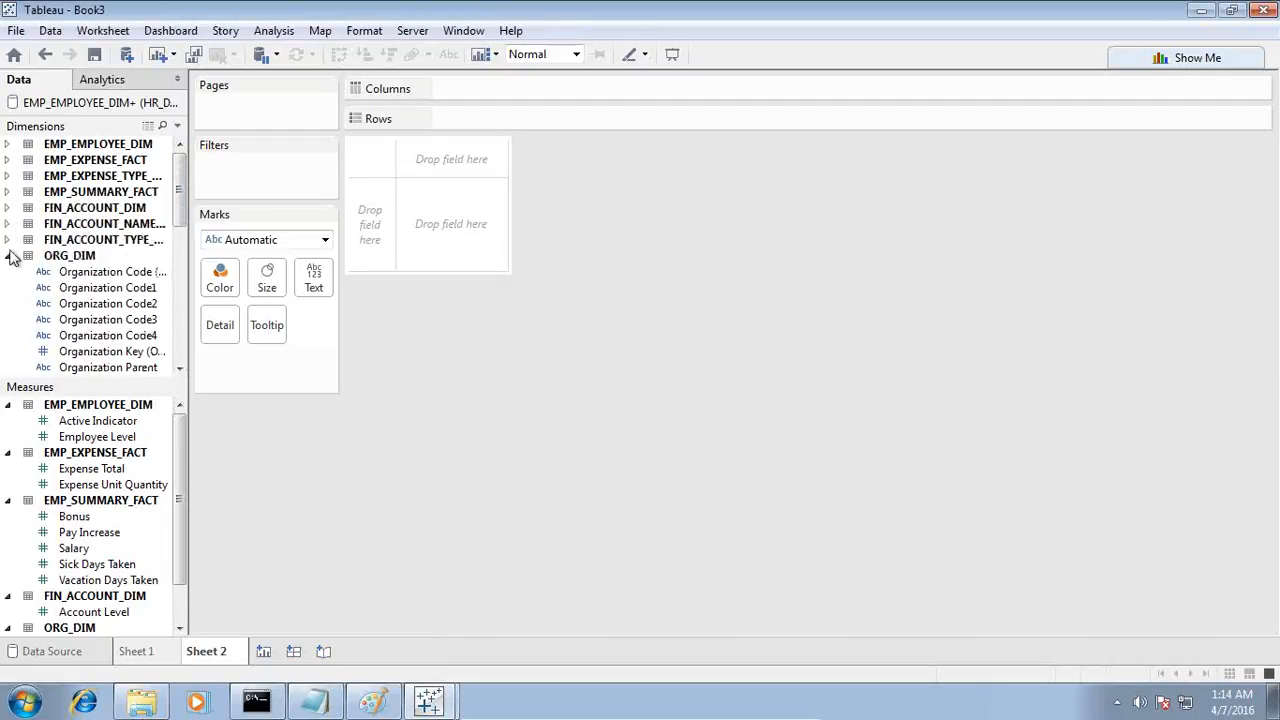
left_click(8, 256)
left_click(10, 272)
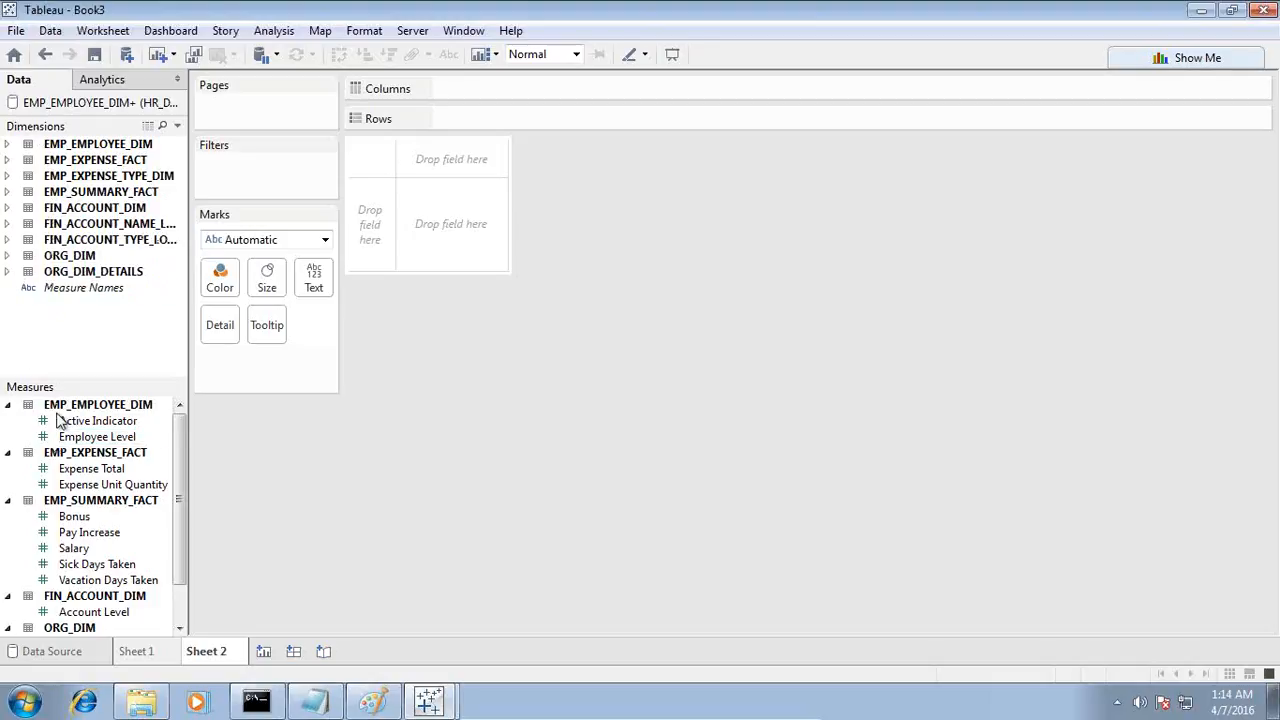
Step: List Organization Name En from ORG_DIM_DETAILS as rows, widening the field list and the name column for readability
left_click(9, 272)
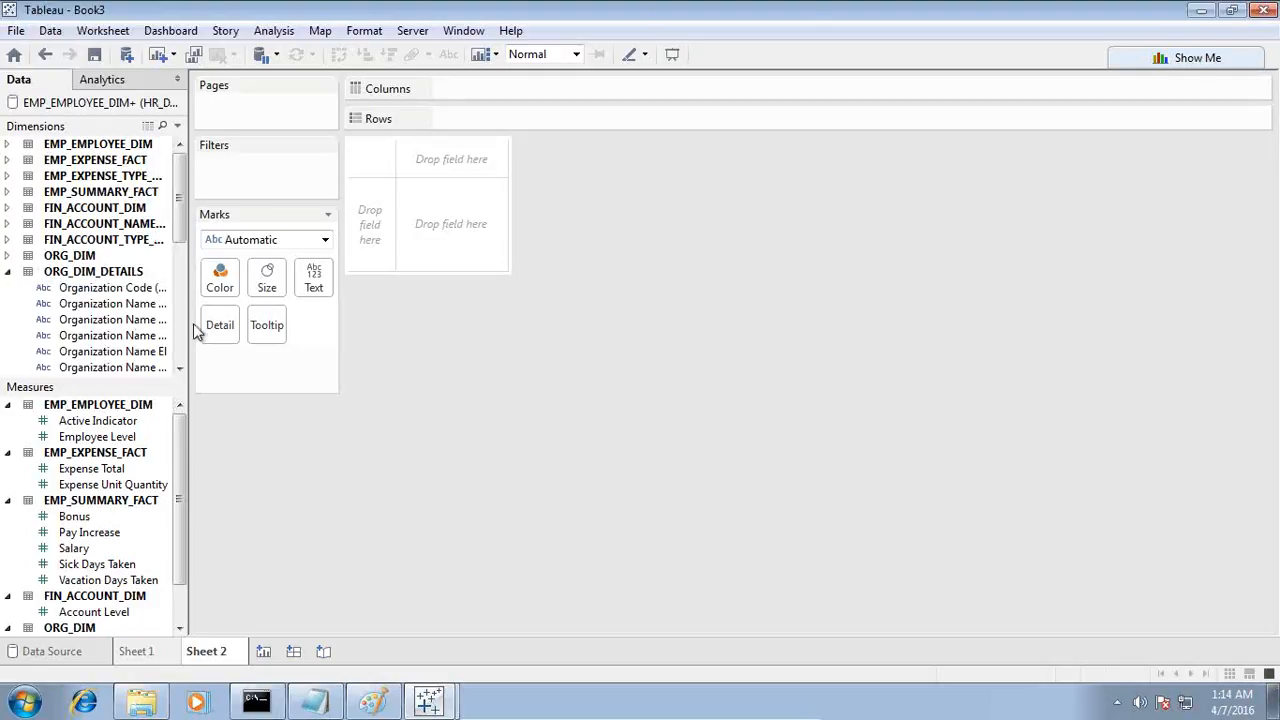
left_click_drag(193, 324, 260, 324)
left_click_drag(160, 367, 435, 223)
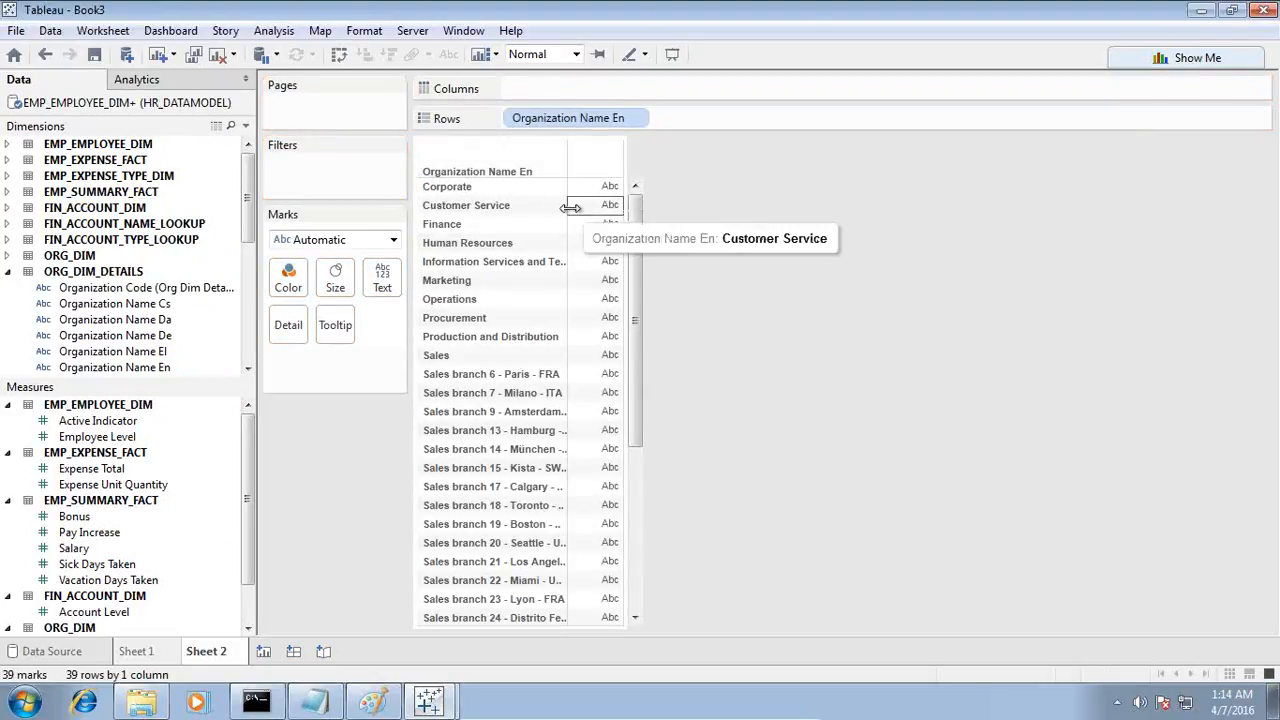
left_click_drag(567, 207, 597, 207)
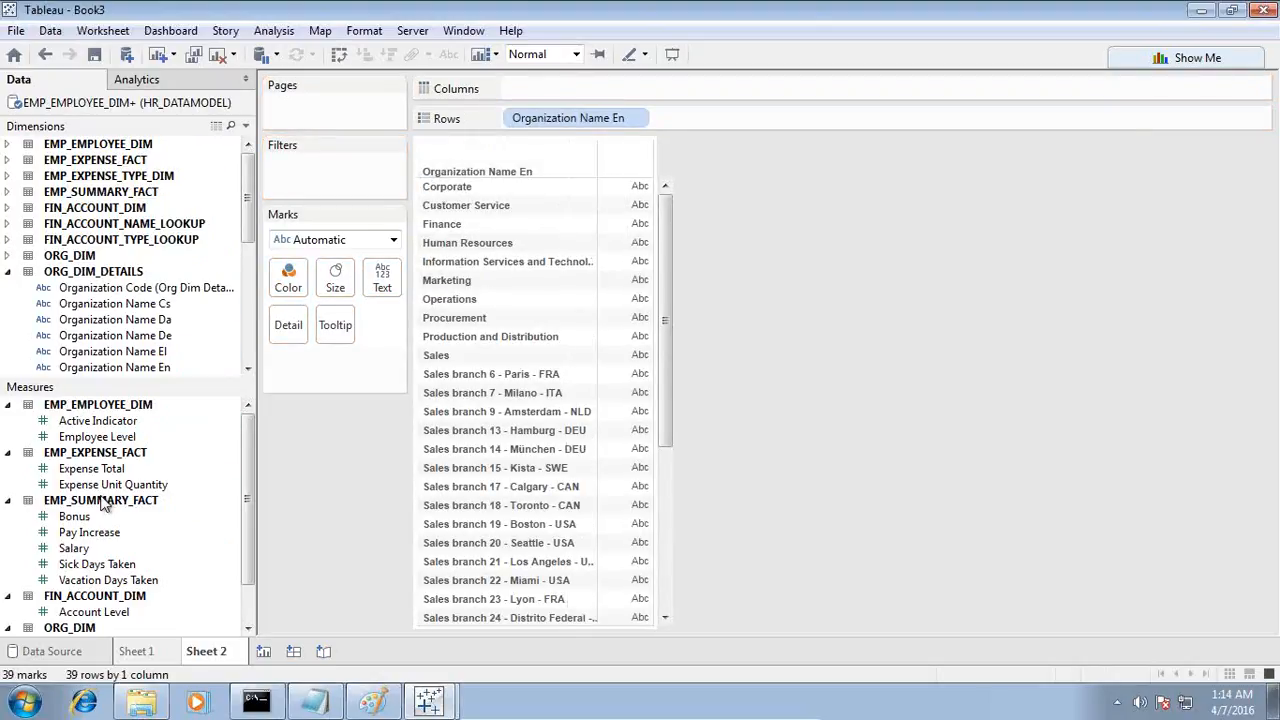
Step: Collapse the ORG_DIM_DETAILS dimensions and reopen the EMP_EMPLOYEE_DIM+ data source for editing
left_click(8, 271)
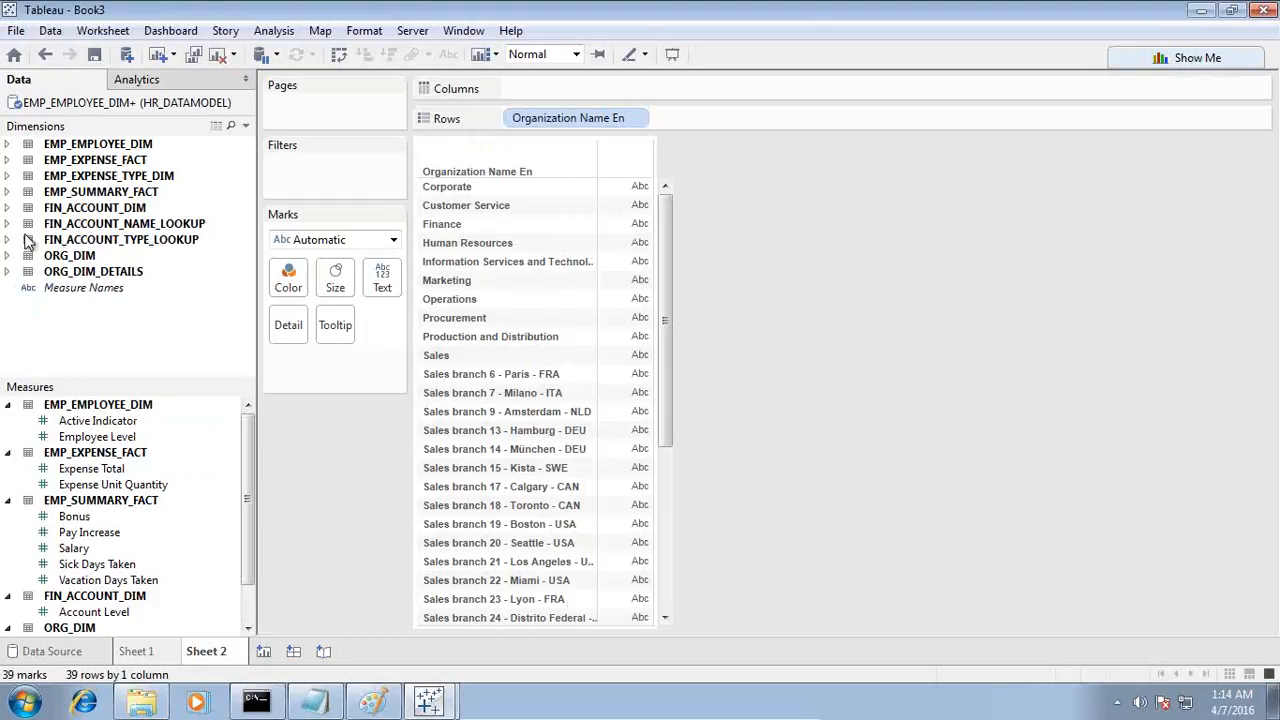
right_click(141, 102)
left_click(212, 113)
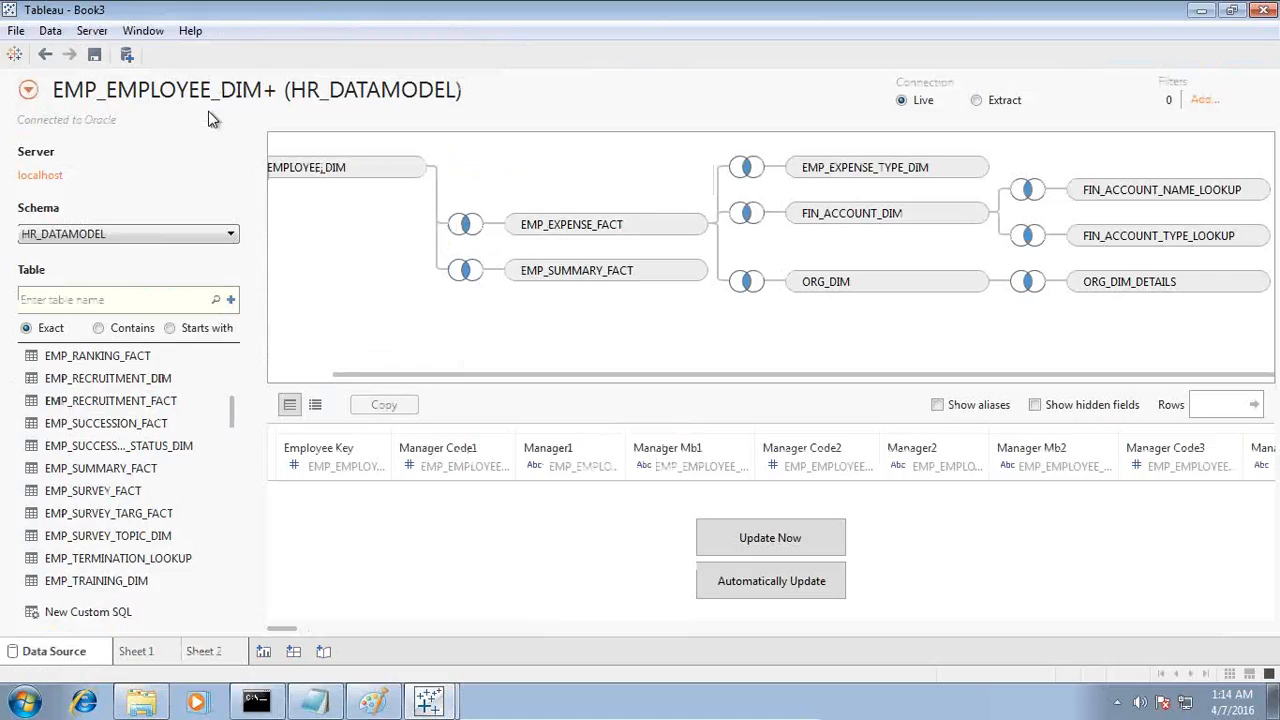
Step: Add the DIM_TIME table to the data source's join diagram
scroll(175, 500, "down", 5)
scroll(180, 490, "up", 10)
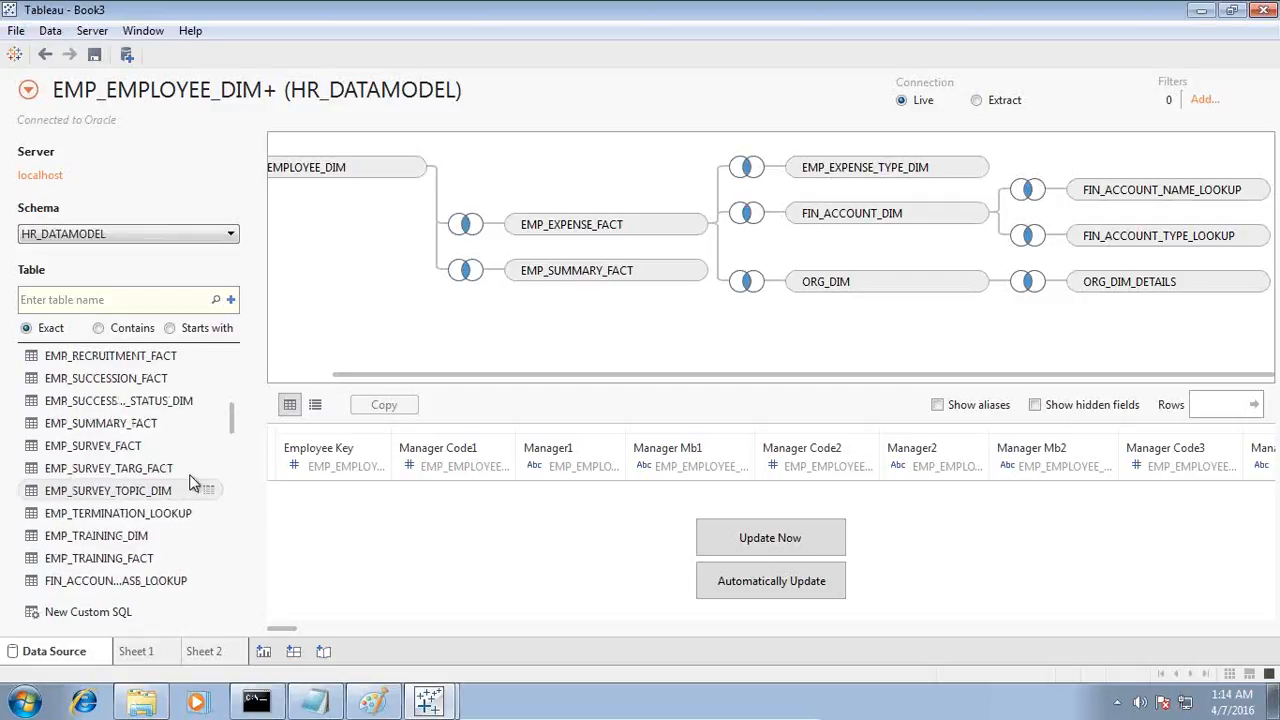
left_click_drag(80, 405, 478, 327)
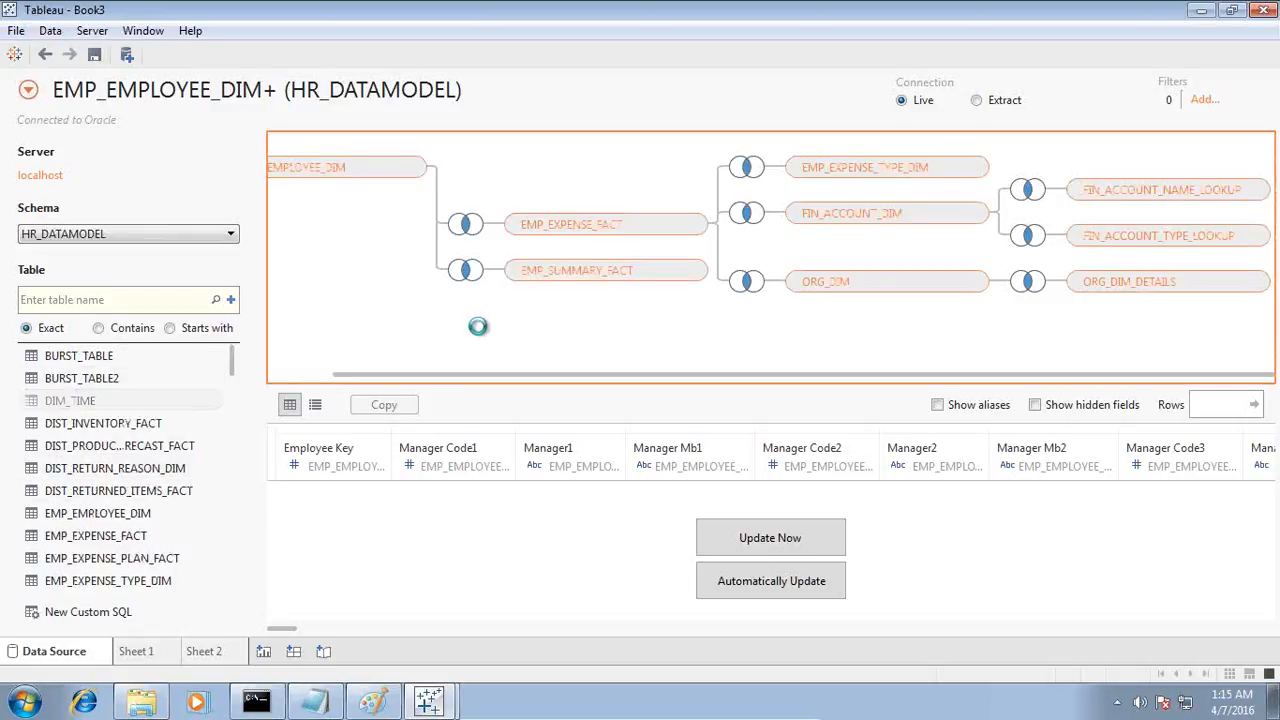
left_click_drag(478, 327, 478, 327)
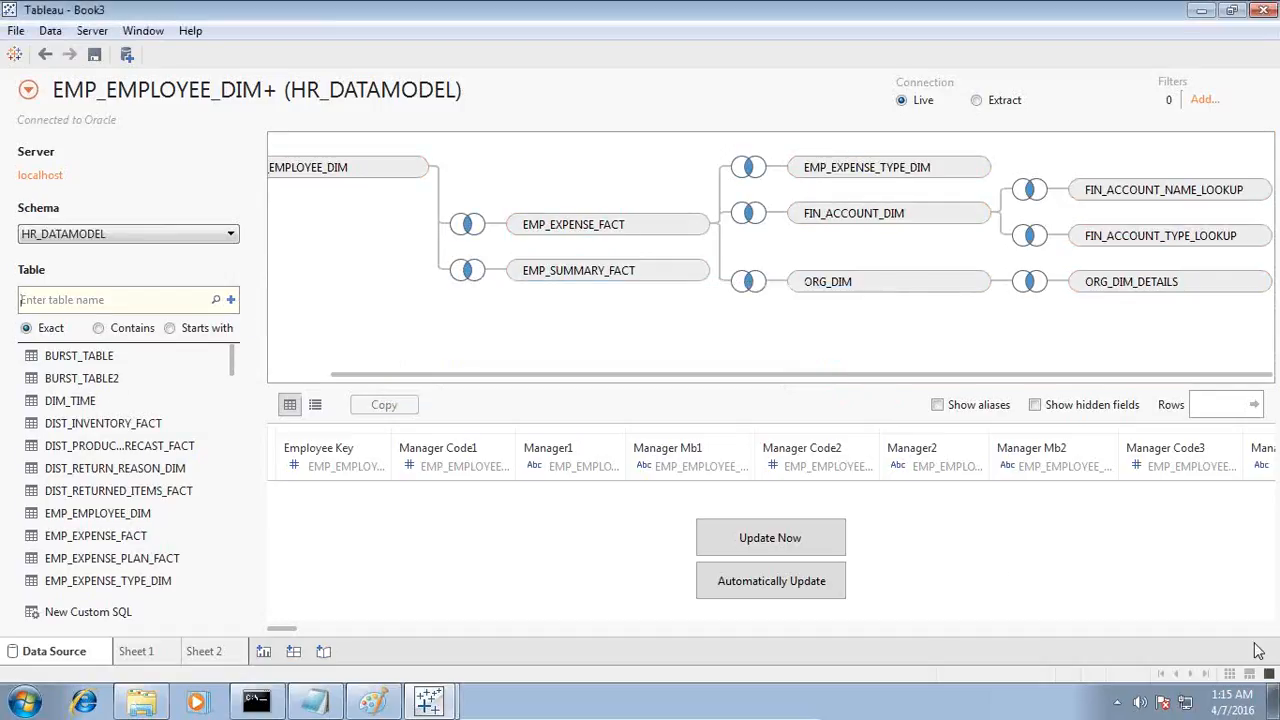
Step: On Sheet 1, filter Current Year from DIM_TIME to the range 2,007 to 2,007
left_click(136, 651)
scroll(229, 232, "up", 1)
scroll(229, 232, "up", 12)
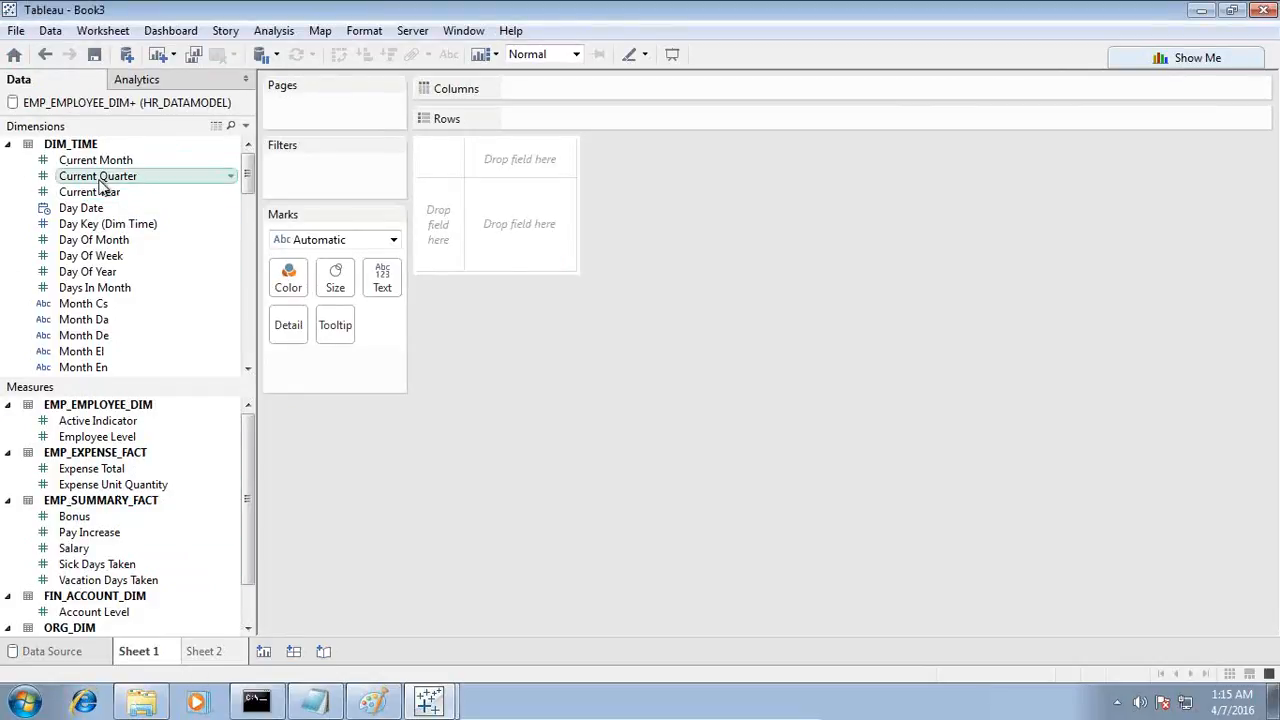
left_click_drag(94, 194, 330, 180)
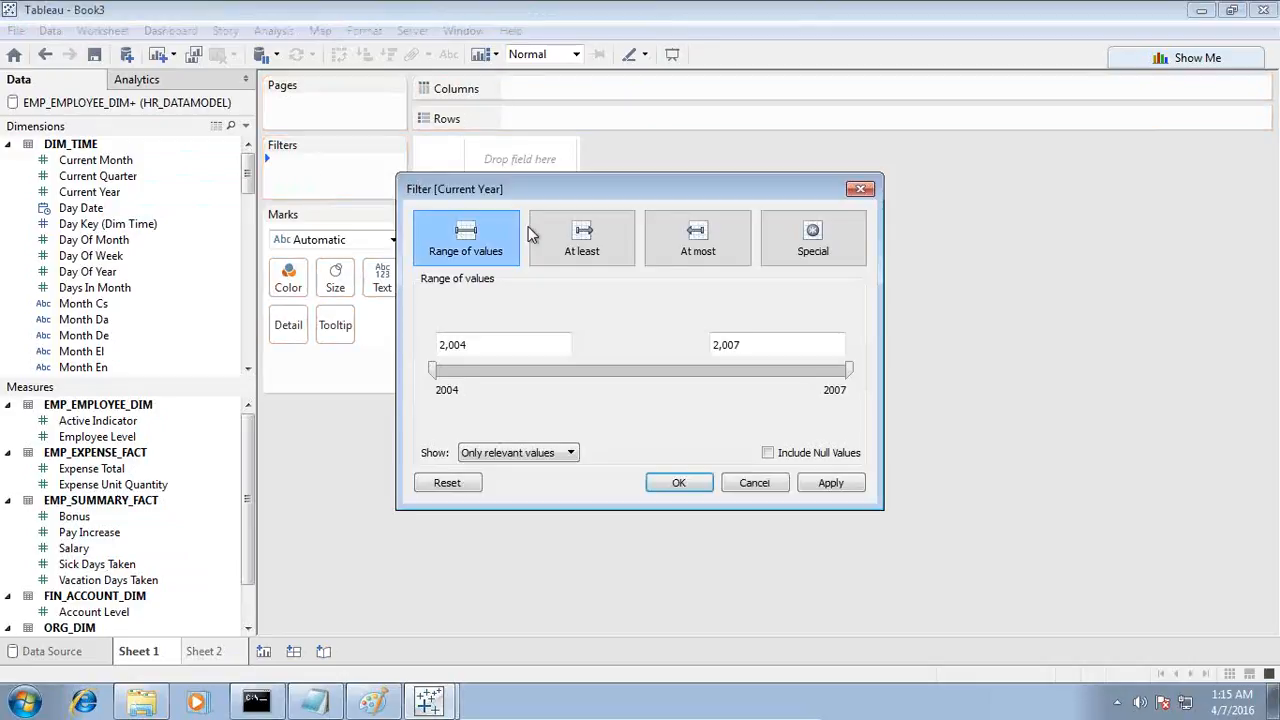
left_click_drag(572, 344, 390, 348)
type("2007")
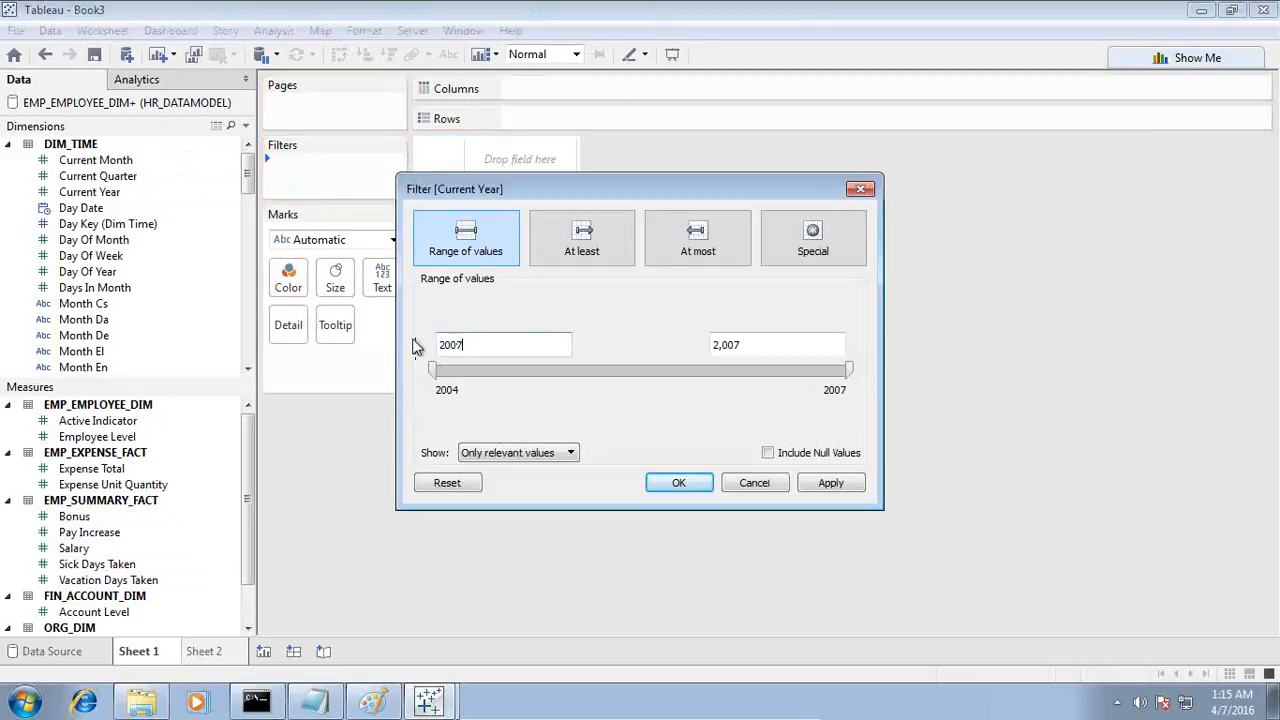
left_click(808, 484)
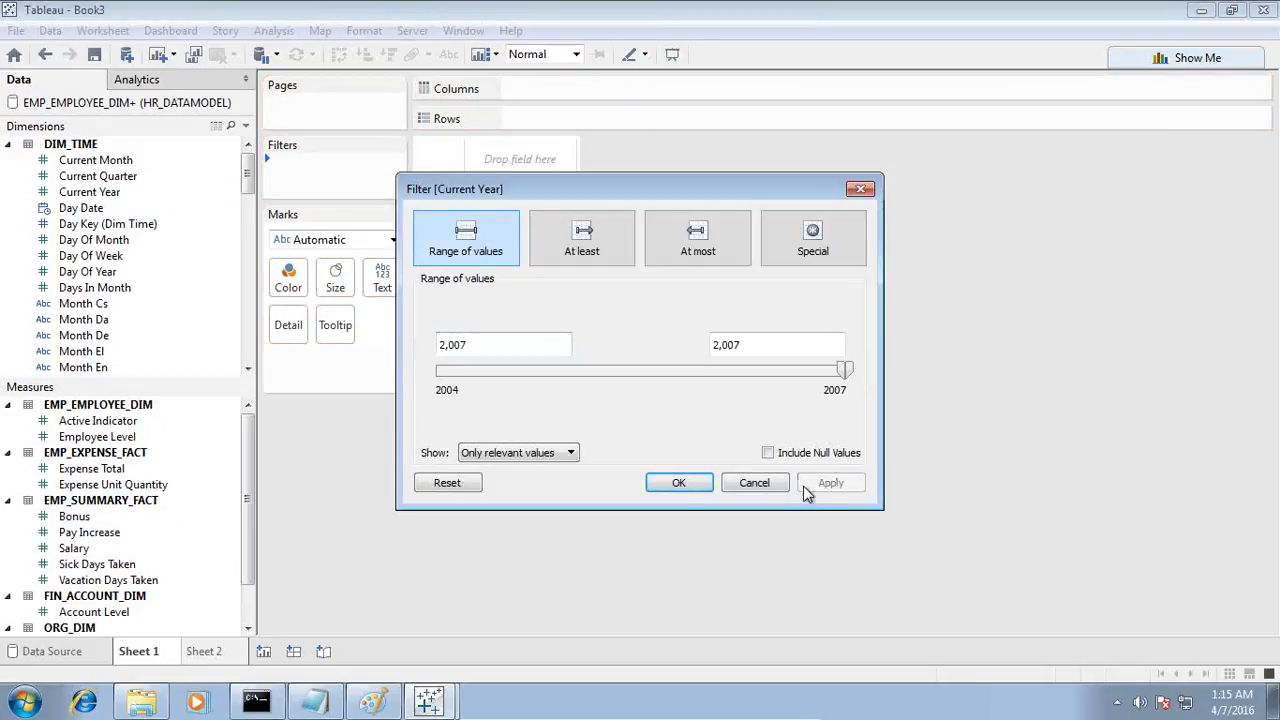
left_click(679, 484)
Step: List Organization Name En from ORG_DIM_DETAILS as rows on Sheet 1, keeping the dimension folders collapsed
left_click(8, 144)
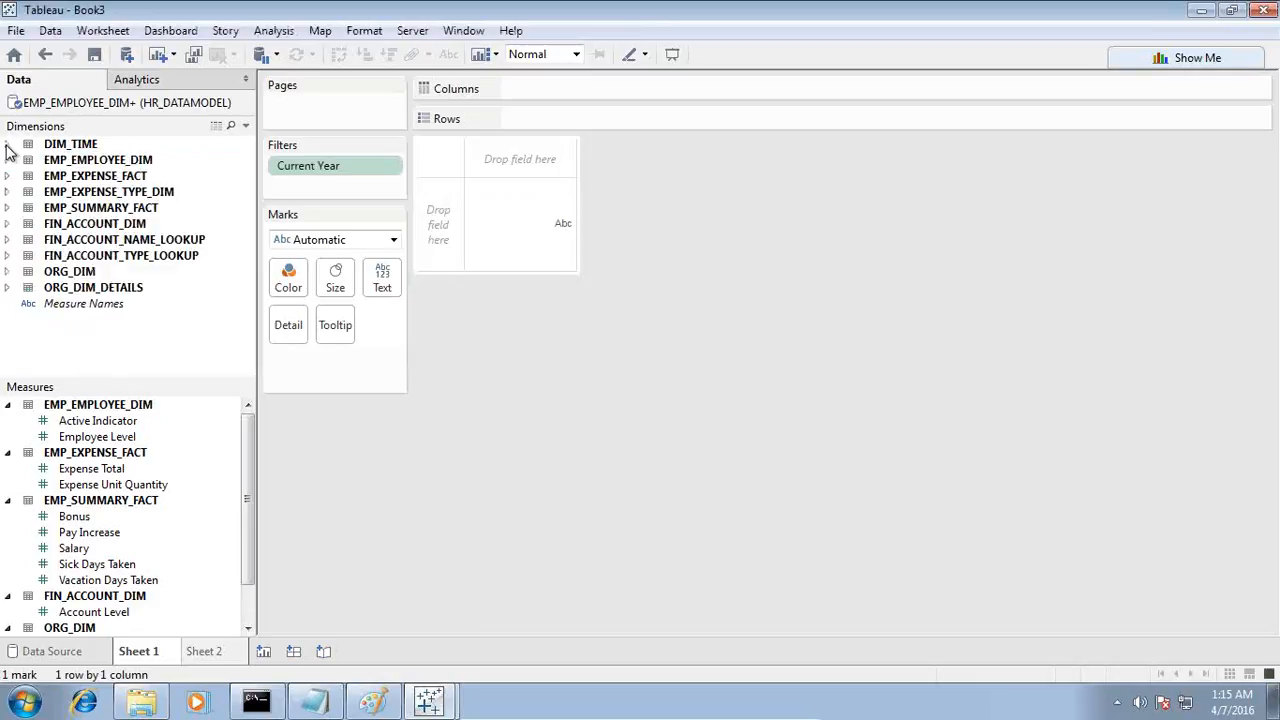
left_click(8, 287)
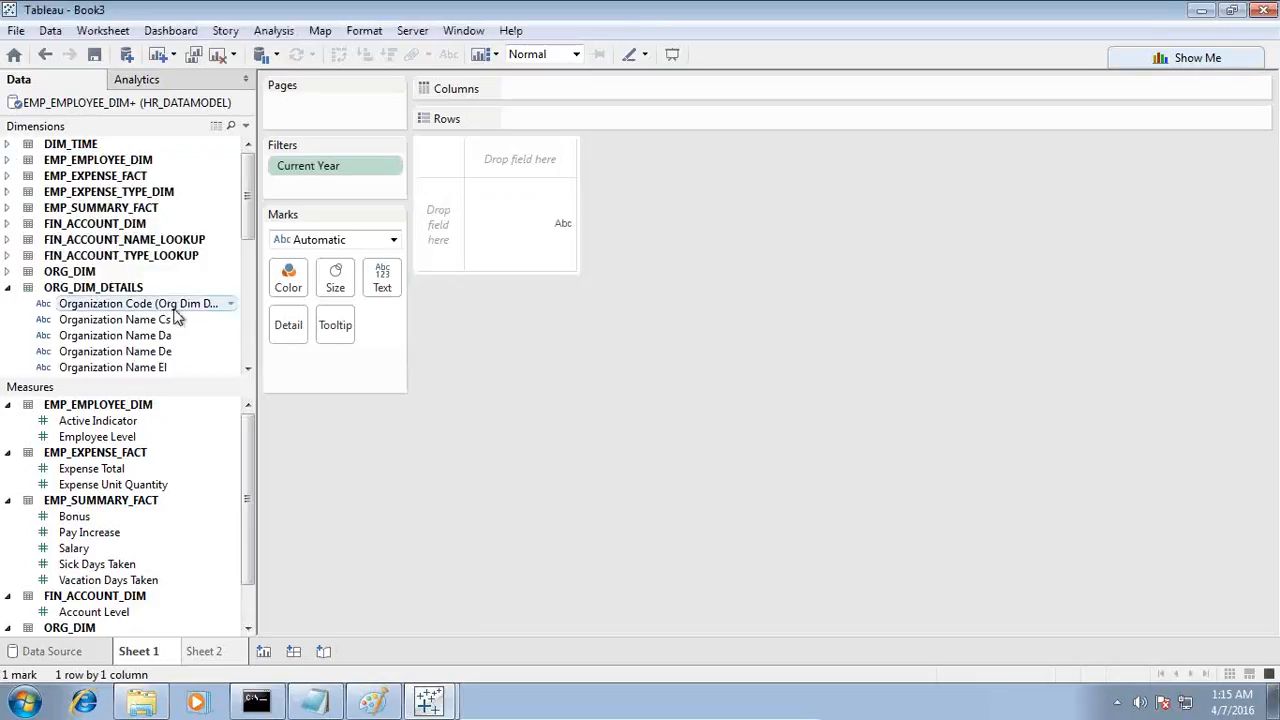
scroll(180, 362, "down", 1)
left_click_drag(160, 354, 452, 231)
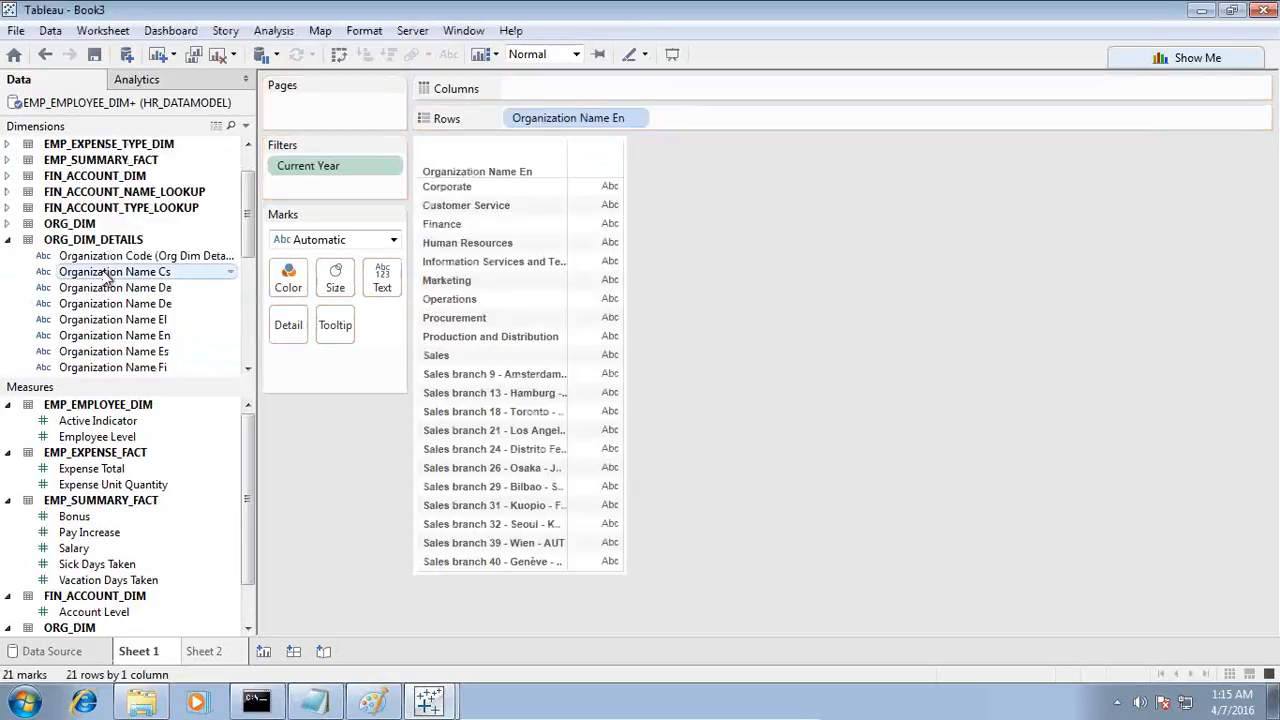
left_click(8, 240)
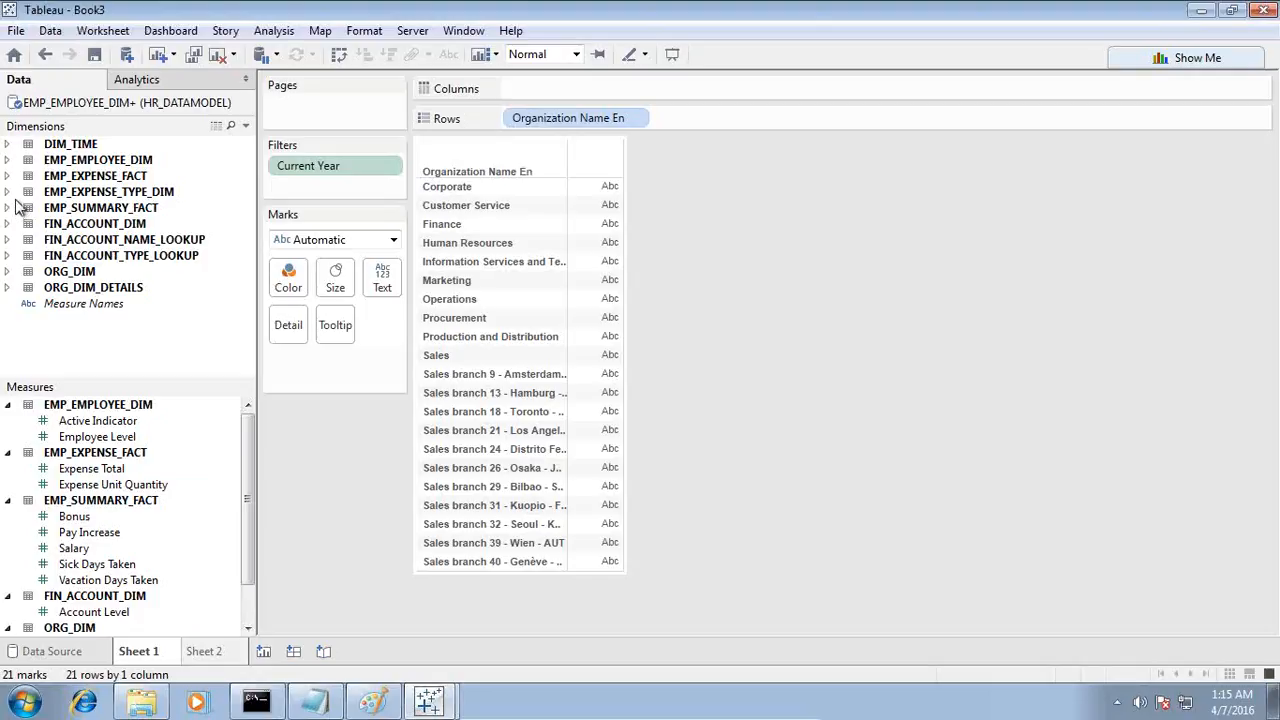
Step: Place Expense Group En from EMP_EXPENSE_TYPE_DIM on the columns and collapse its folder
left_click(7, 191)
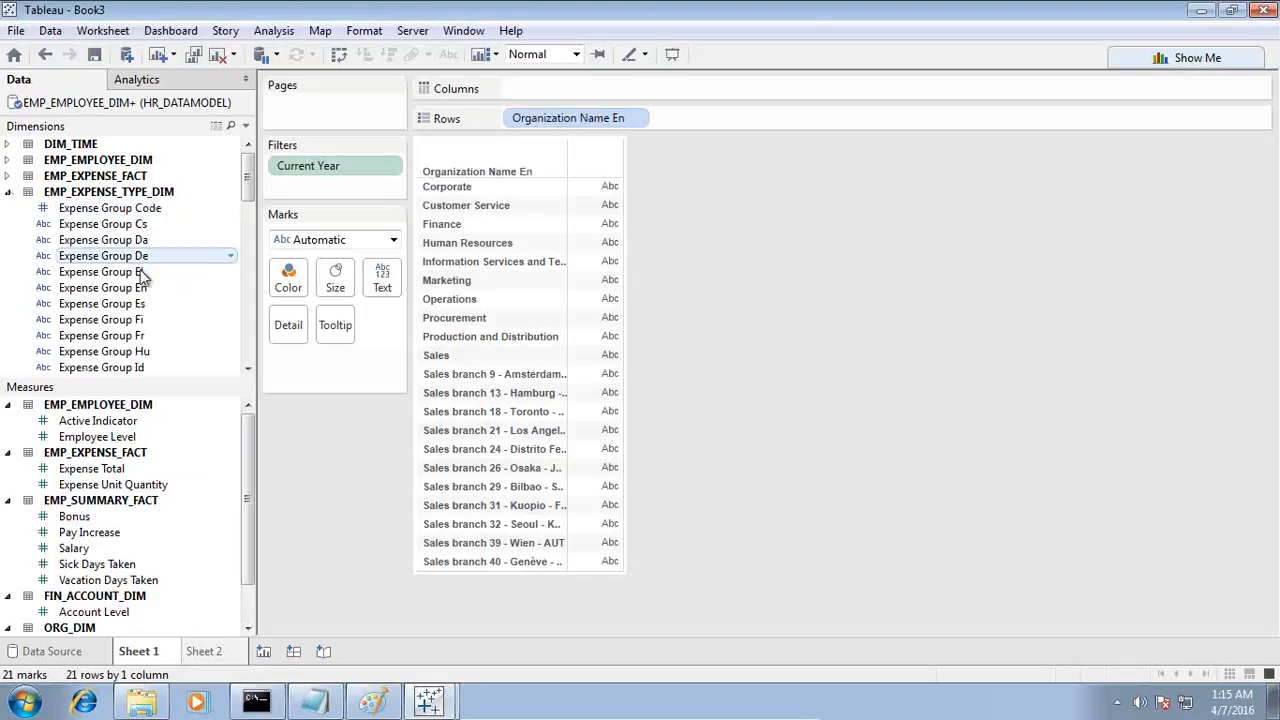
left_click_drag(143, 288, 617, 103)
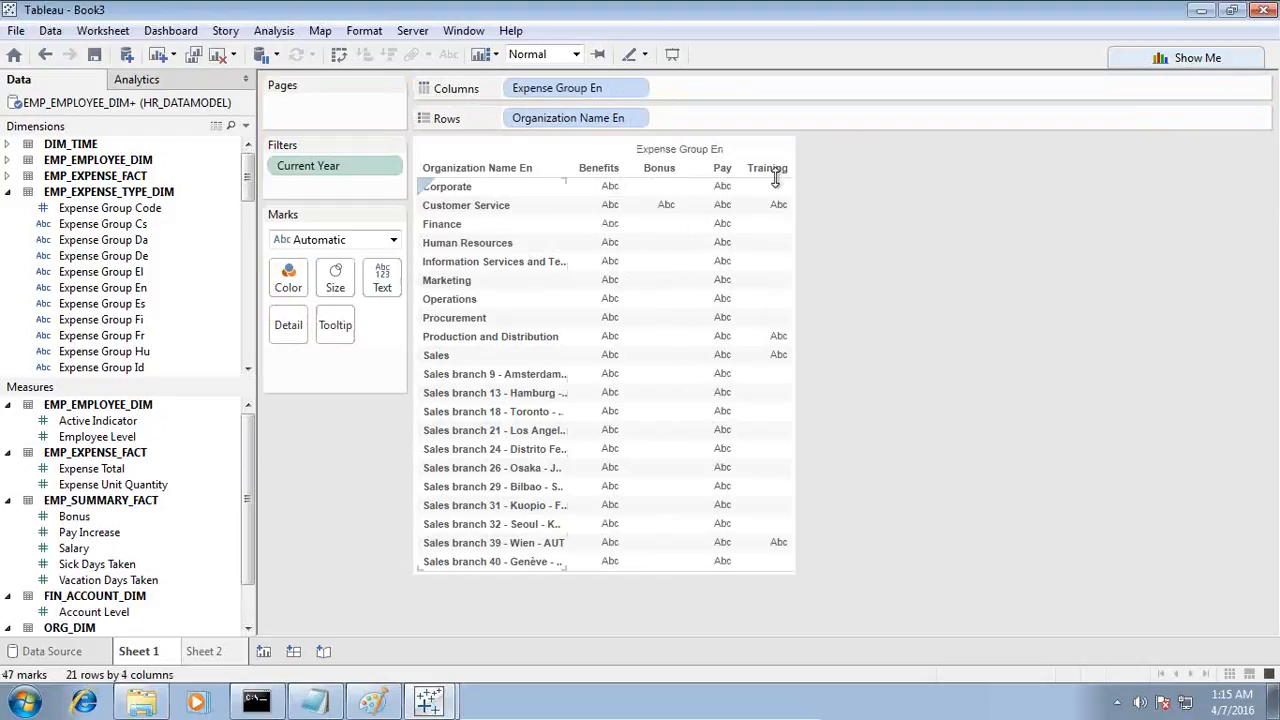
left_click(9, 192)
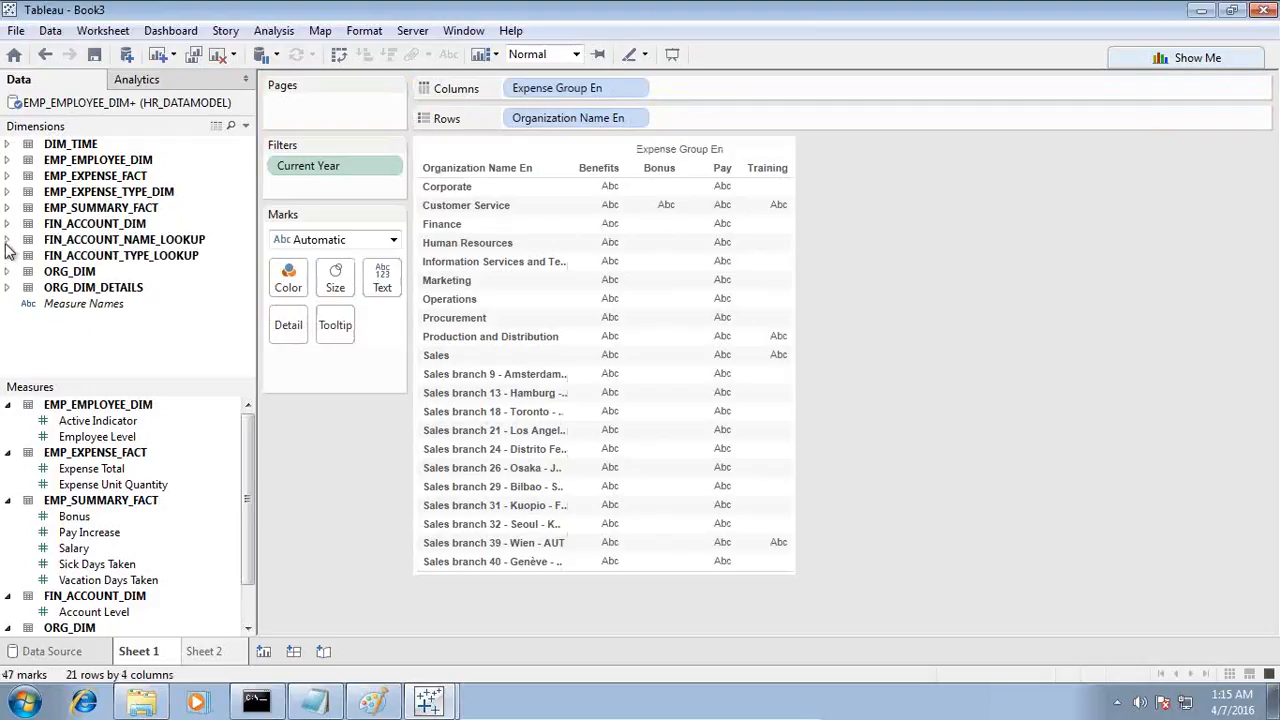
Step: Add Account Name En from FIN_ACCOUNT_NAME_LOOKUP after Expense Group En on the columns, keeping only Benefits - pension plan
left_click(7, 240)
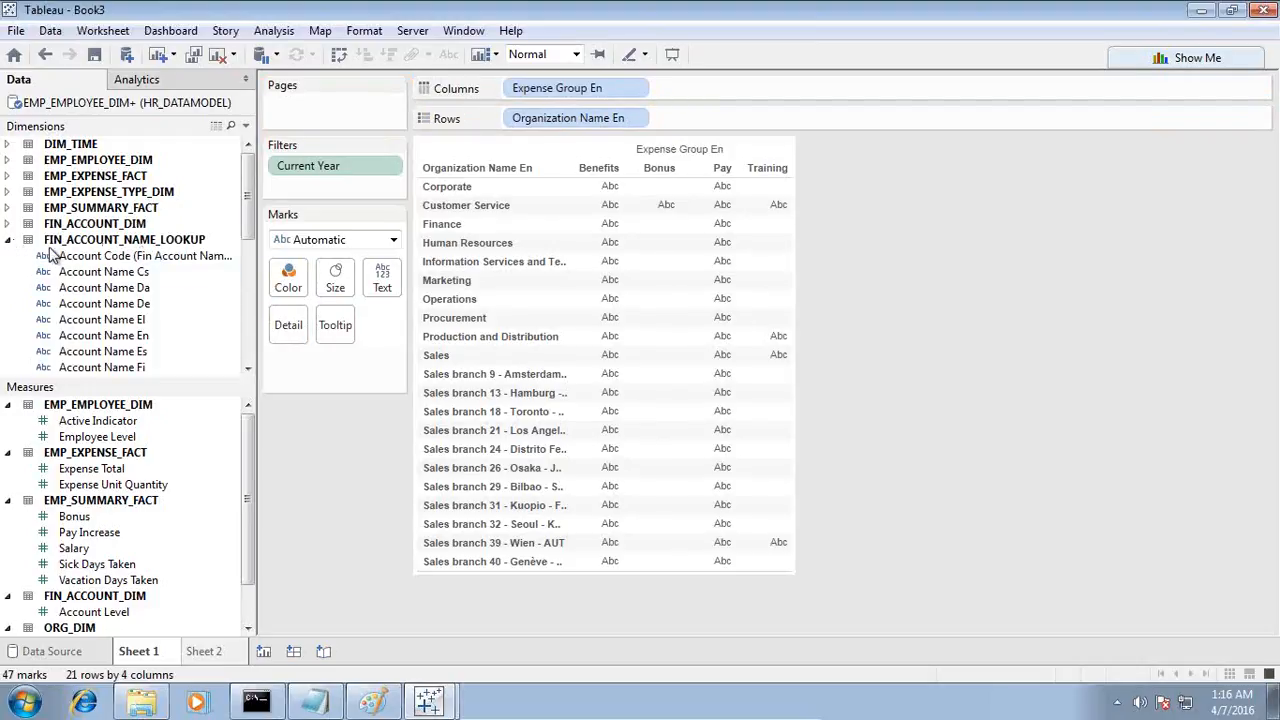
left_click_drag(132, 336, 706, 97)
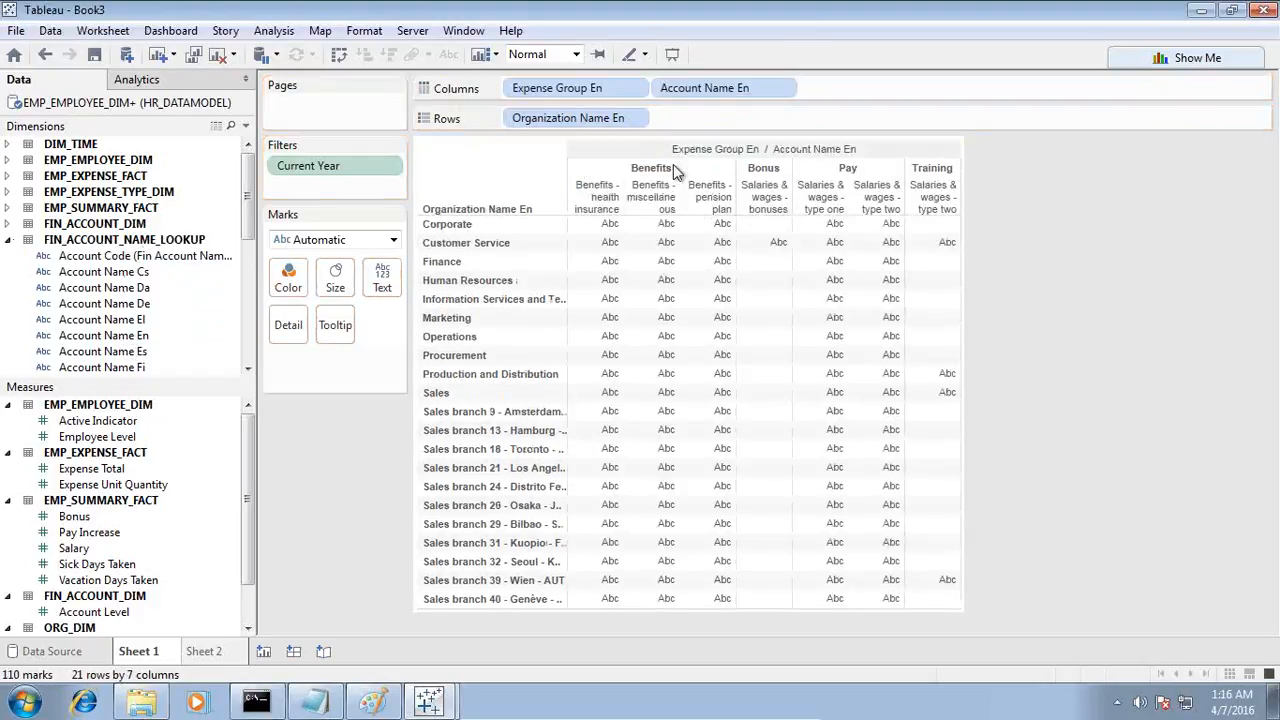
mouse_move(677, 250)
left_click_drag(736, 199, 789, 199)
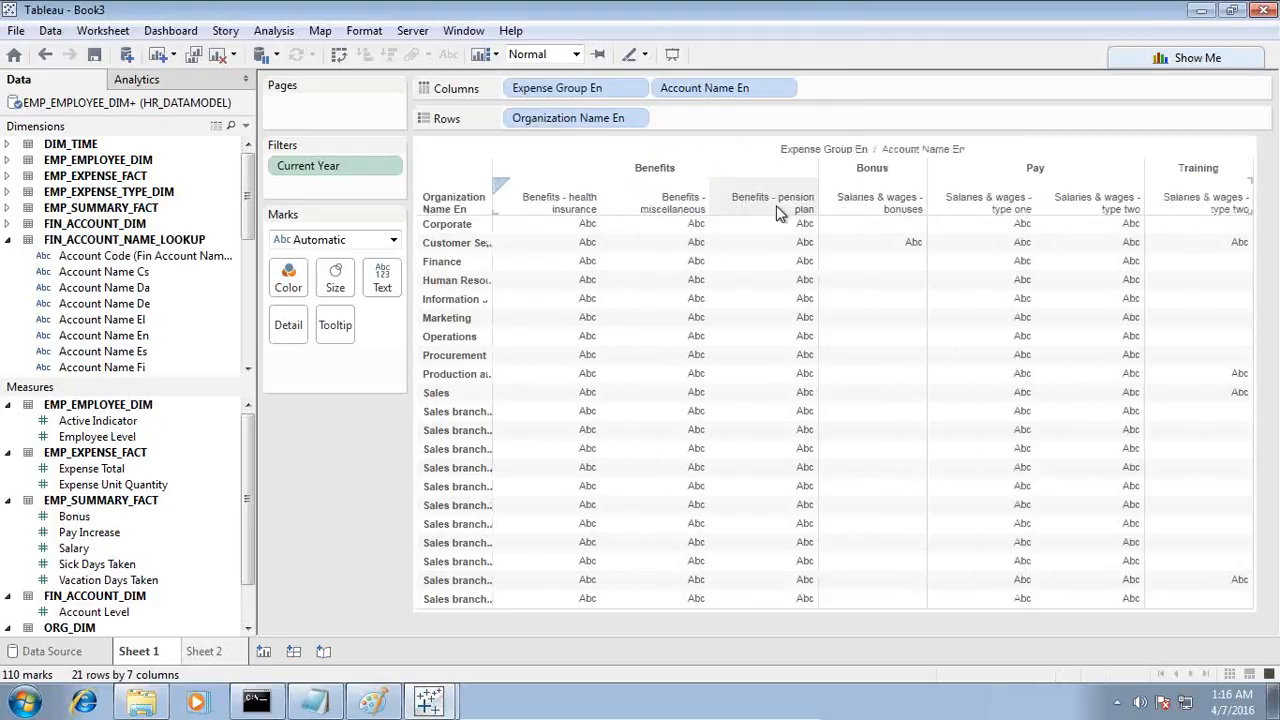
left_click(776, 205)
left_click(845, 226)
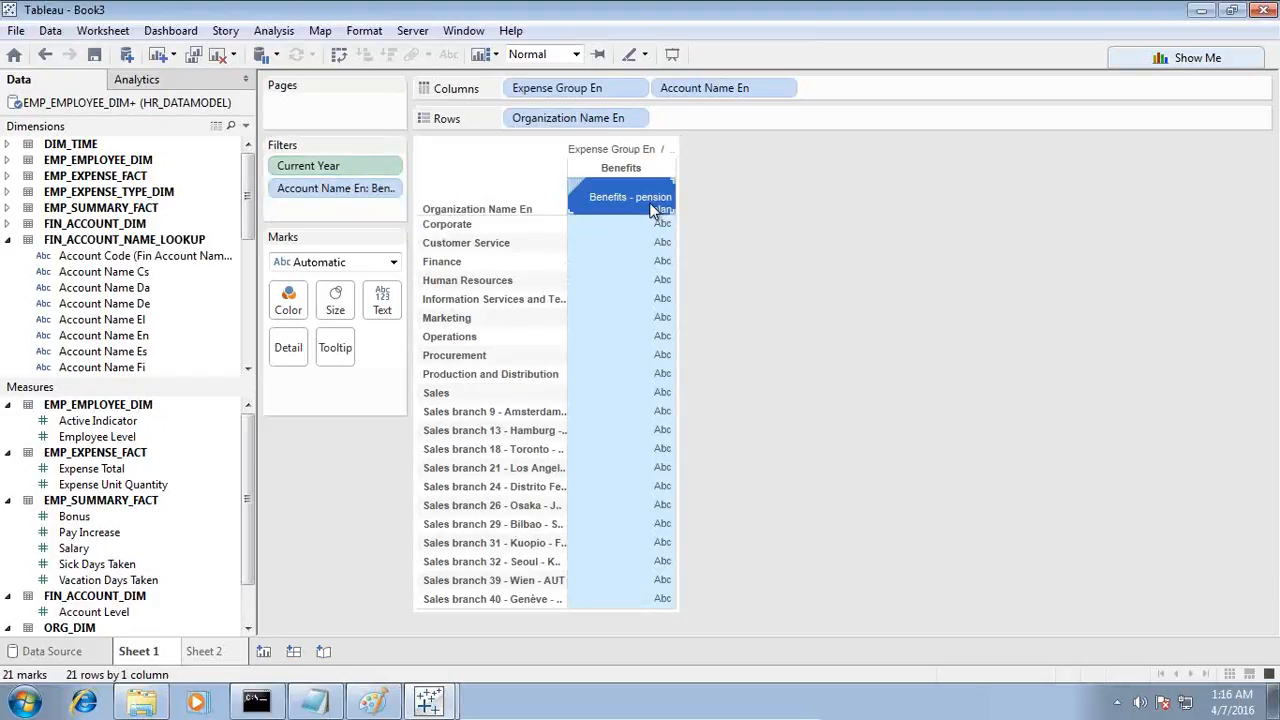
Step: Show Expense Total as the table values and sort the departments by pension plan expense in descending order
left_click_drag(83, 472, 634, 380)
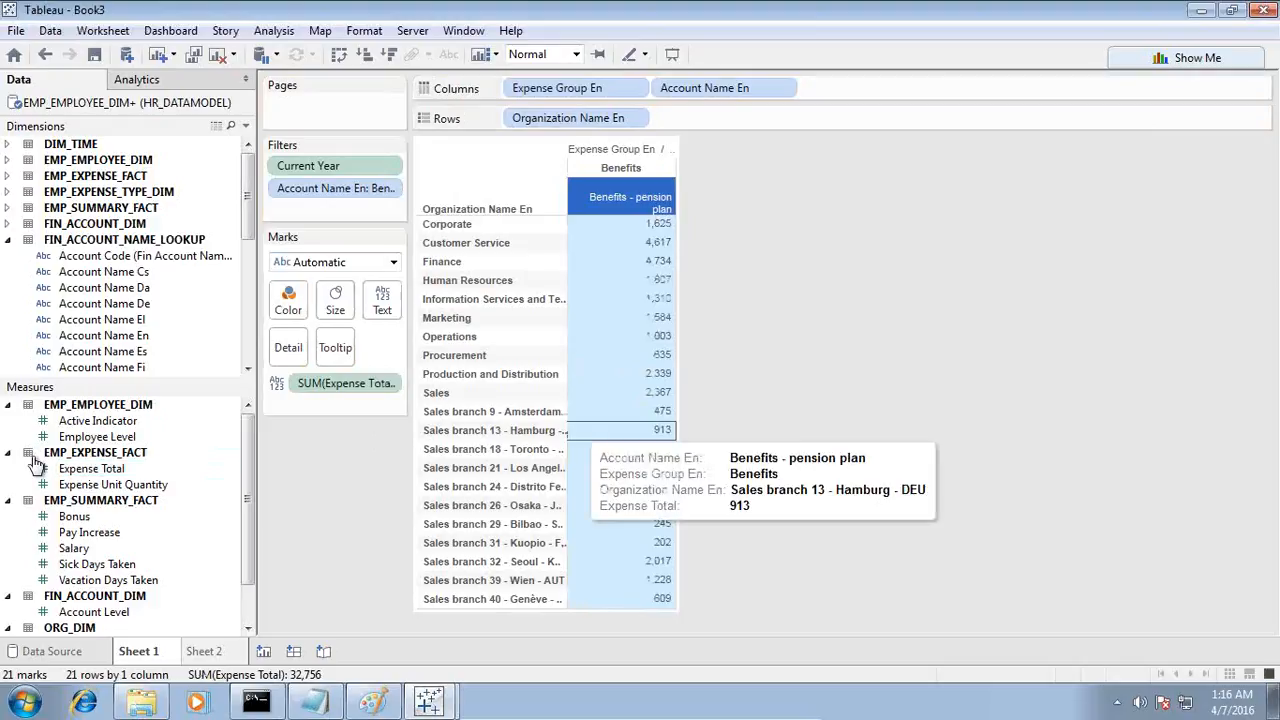
left_click(664, 208)
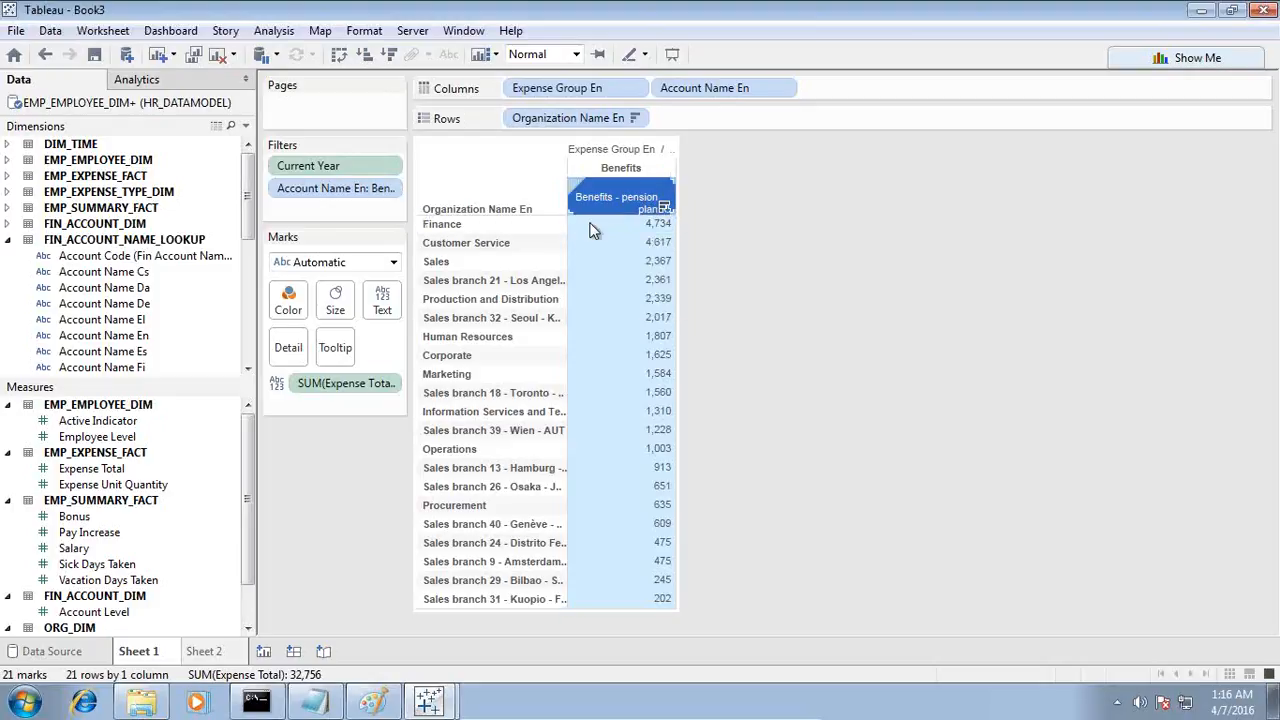
Step: Filter the table by the sum of Expense Total with a minimum of 1,000
left_click_drag(315, 384, 330, 207)
left_click(606, 327)
left_click(686, 530)
left_click_drag(503, 346, 340, 335)
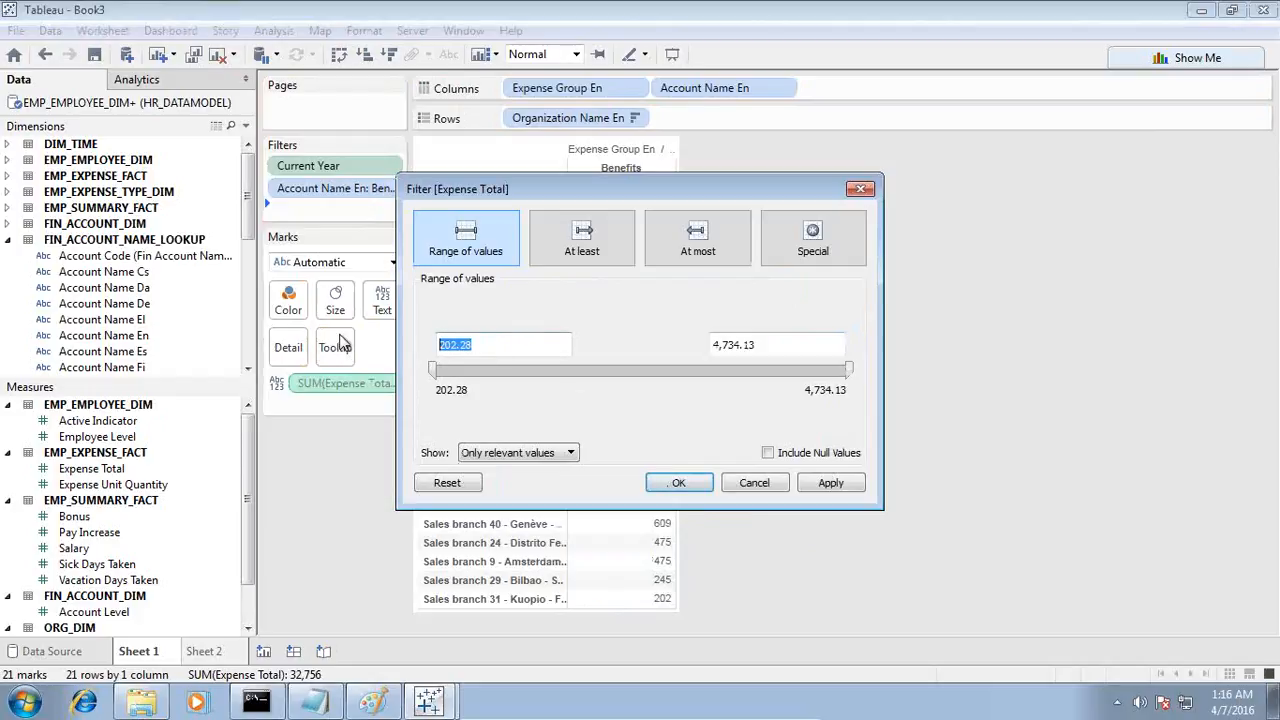
left_click_drag(487, 344, 384, 348)
type("1,00")
type("000")
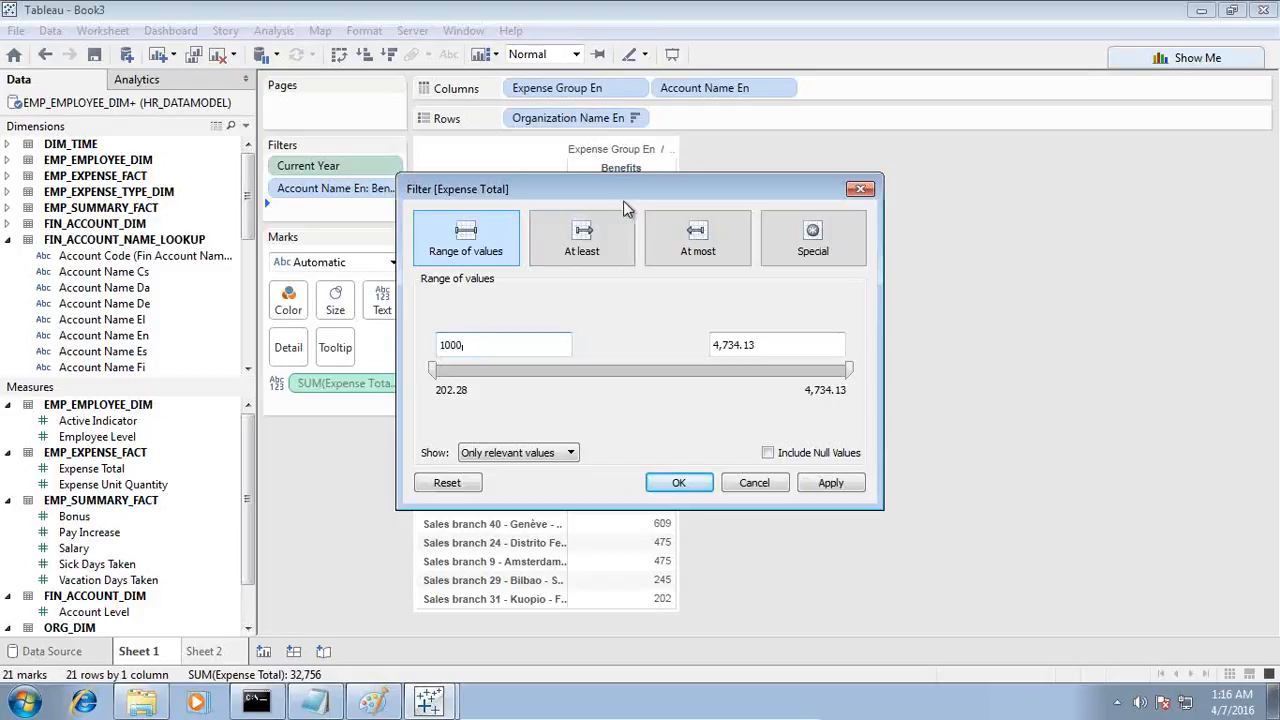
left_click(812, 488)
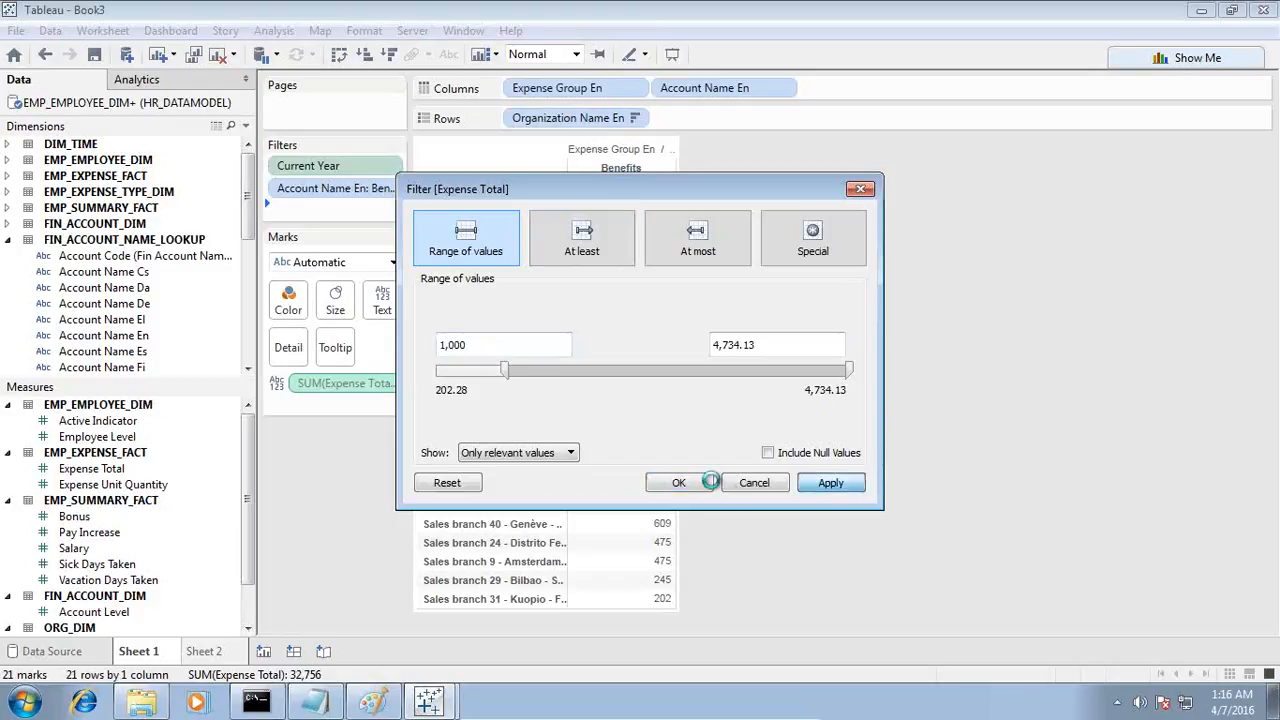
left_click(669, 482)
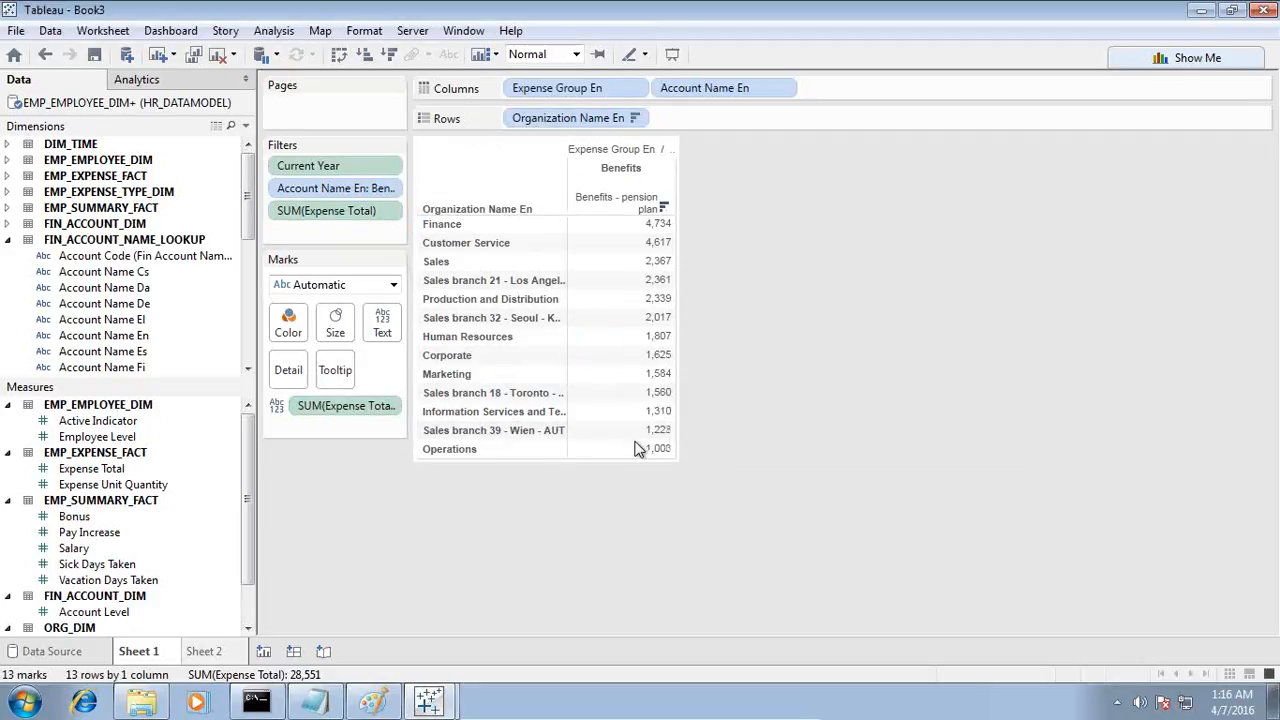
left_click(500, 228)
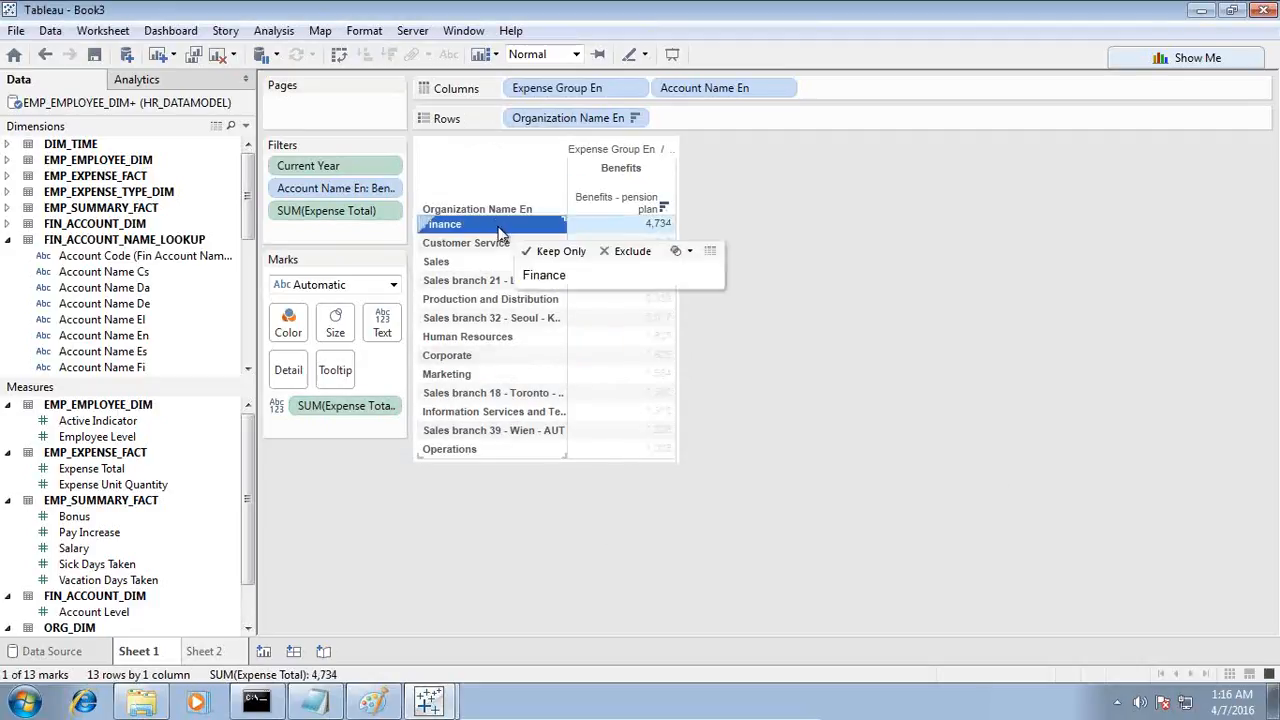
left_click(462, 447, "shift")
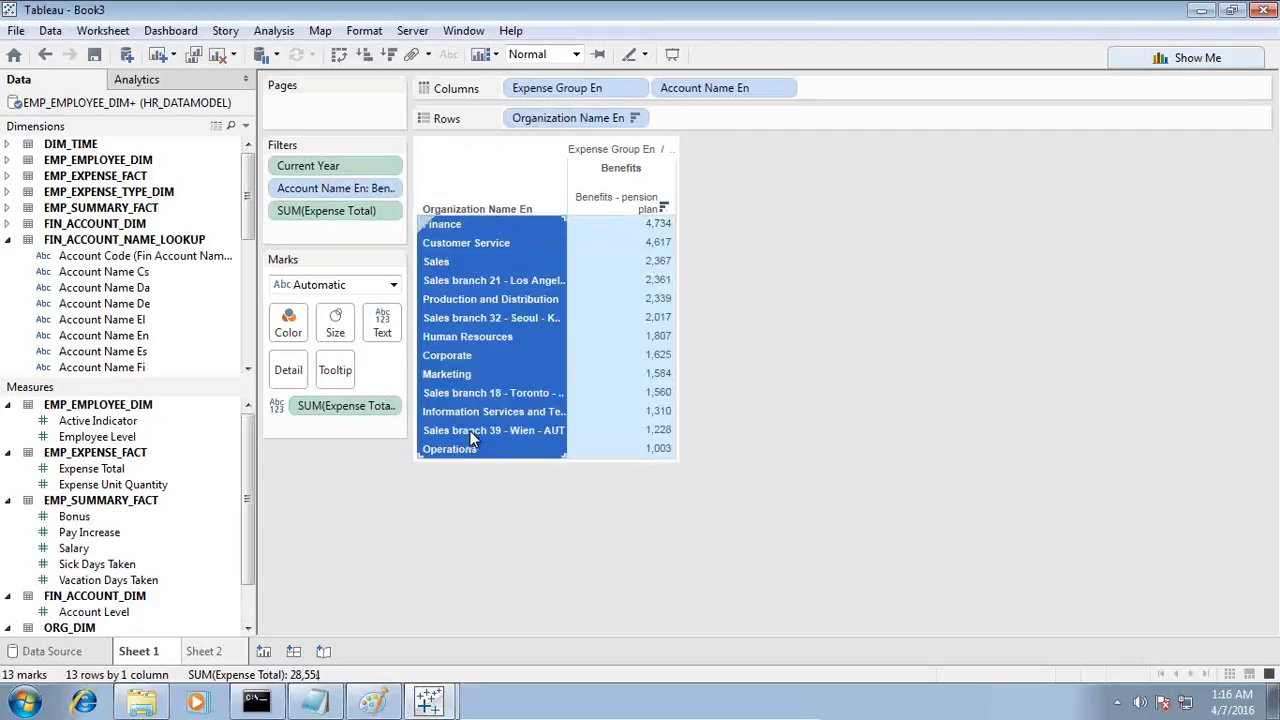
right_click(474, 438)
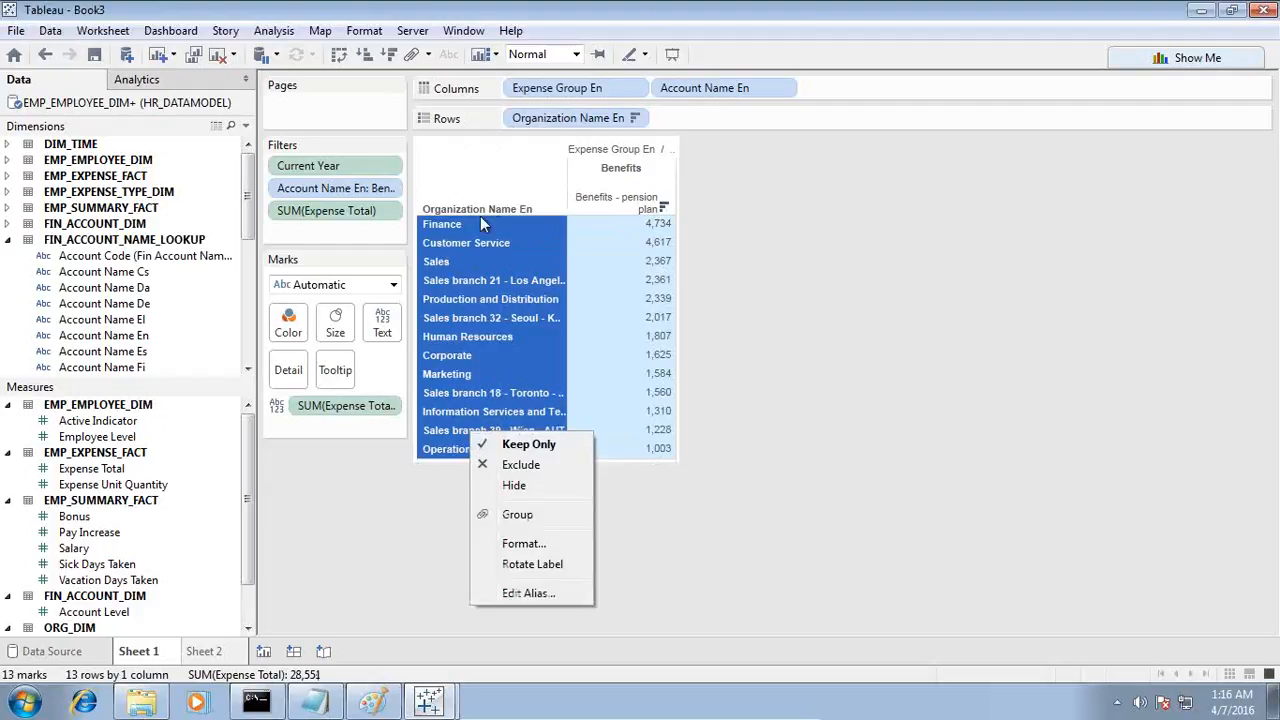
left_click(789, 247)
Step: Create a set named Dept_Pension_Expenses_Above_1000 from the departments Finance through Operations, checking the Notepad requirement for its name
left_click(462, 228)
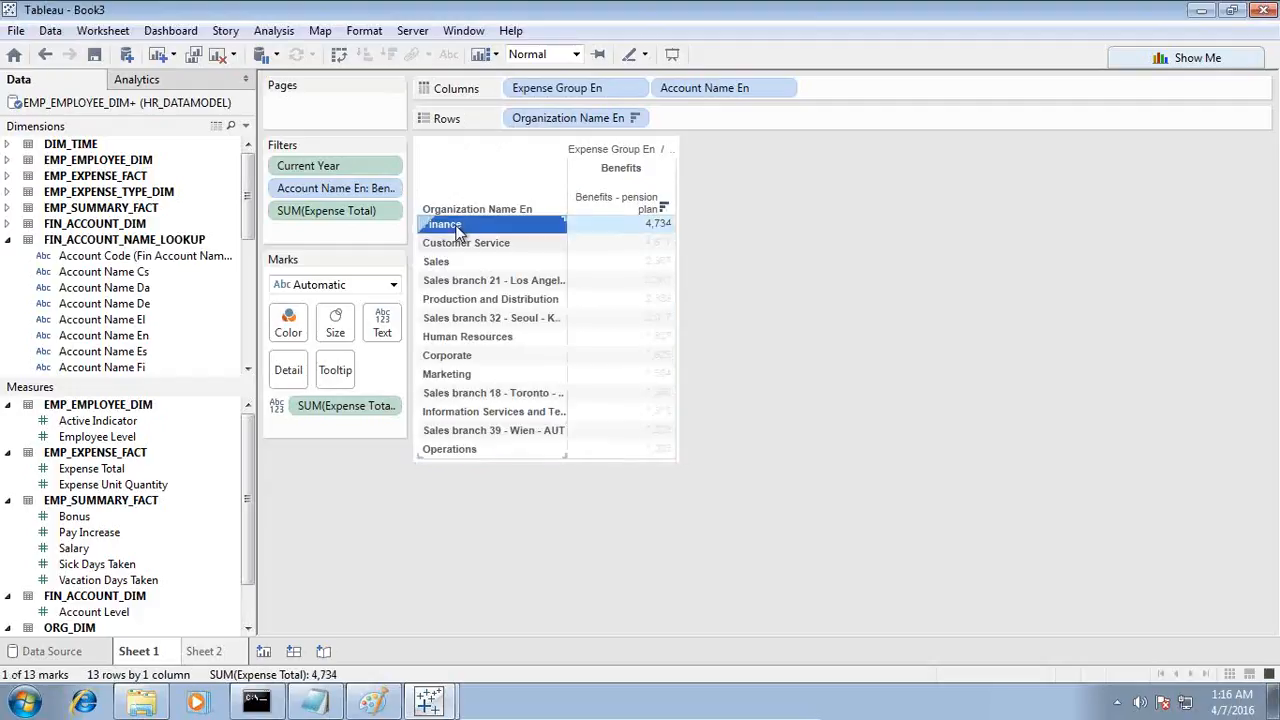
left_click(455, 449, "ctrl")
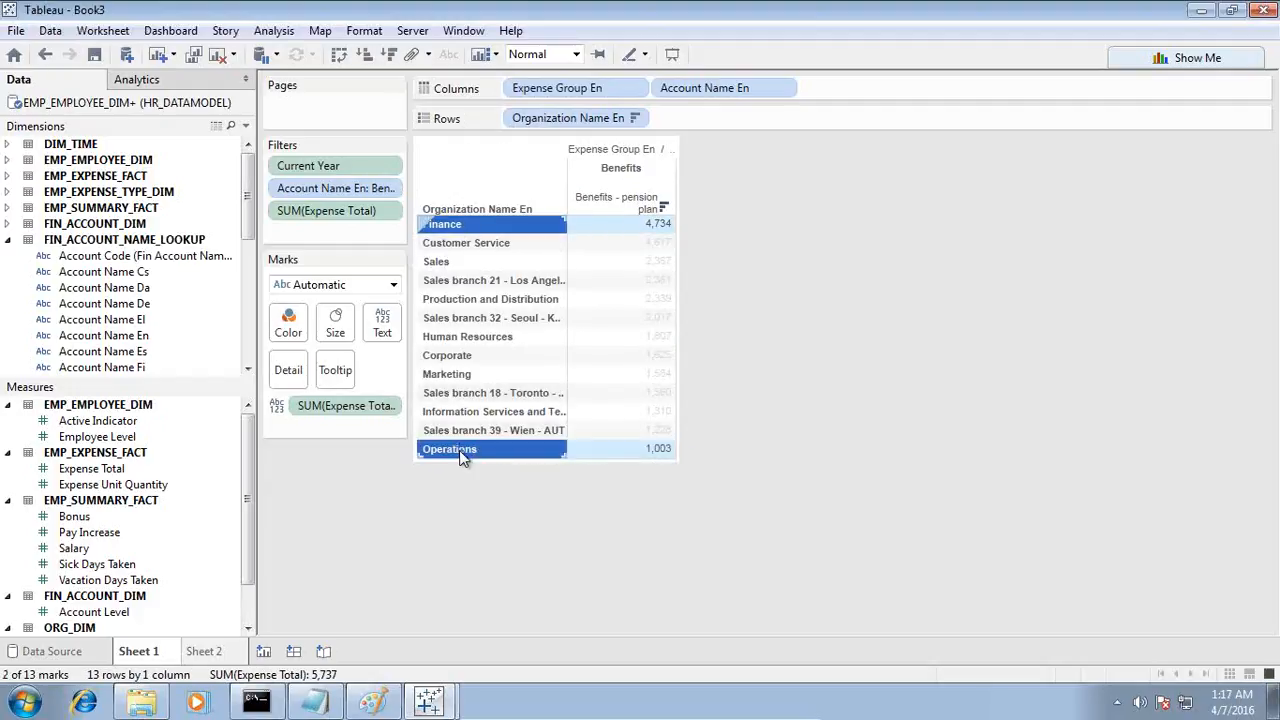
left_click(465, 228, "shift")
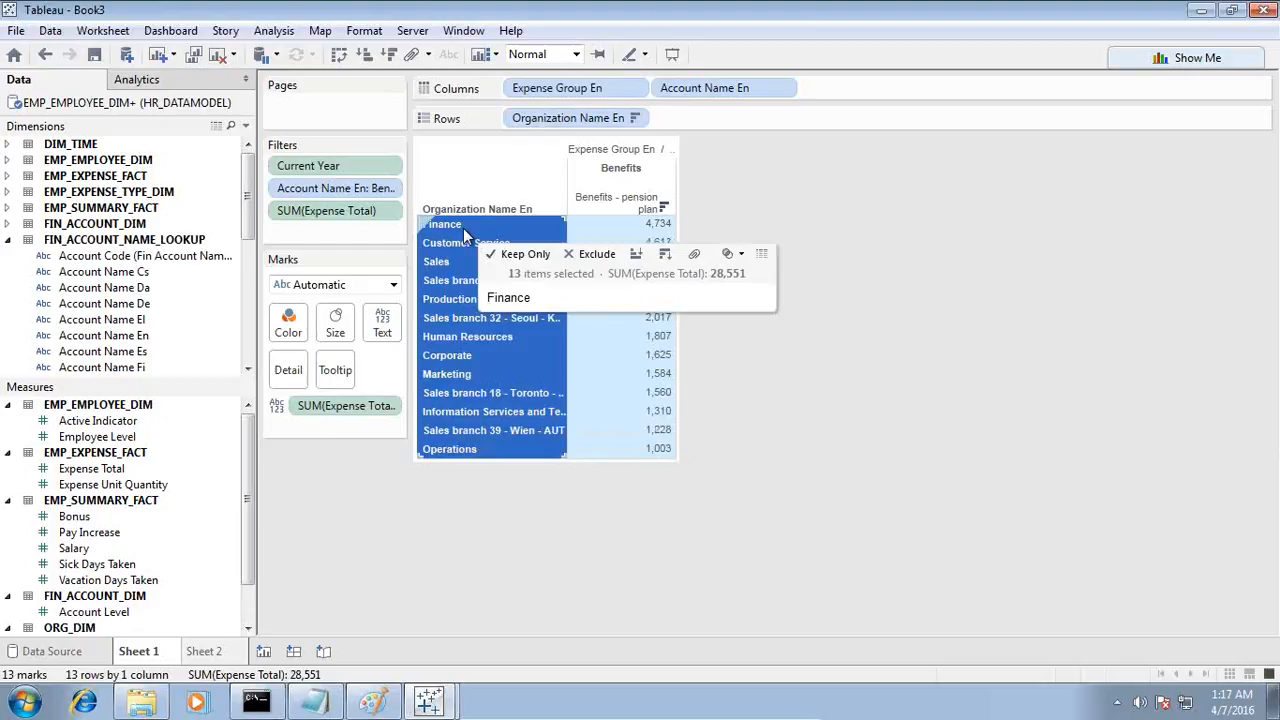
left_click(737, 256)
left_click(755, 287)
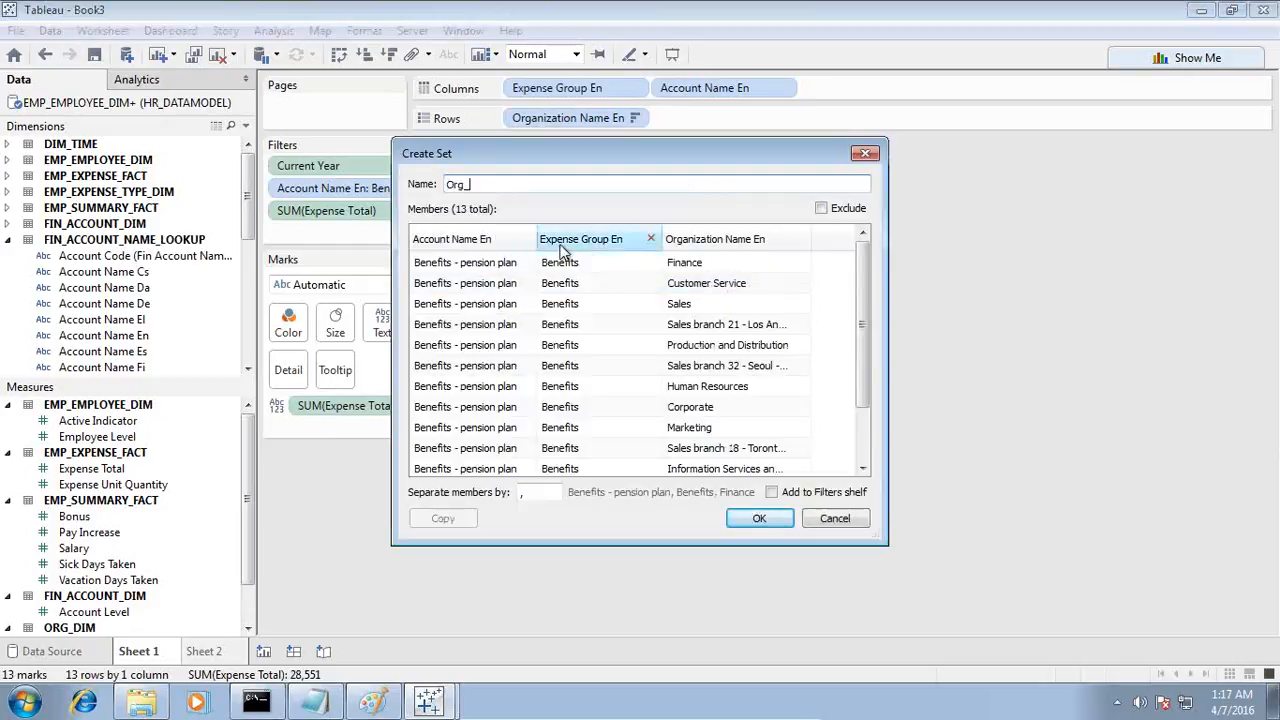
left_click(314, 702)
scroll(758, 547, "down", 3)
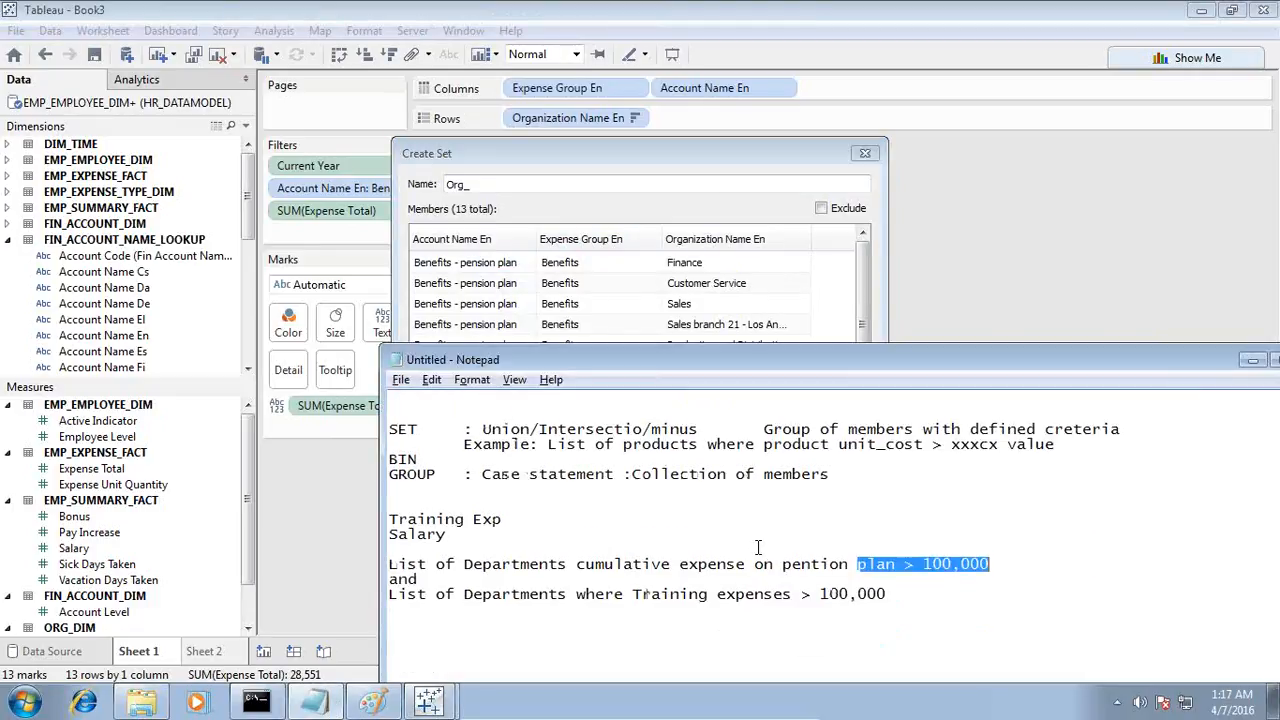
left_click(698, 566)
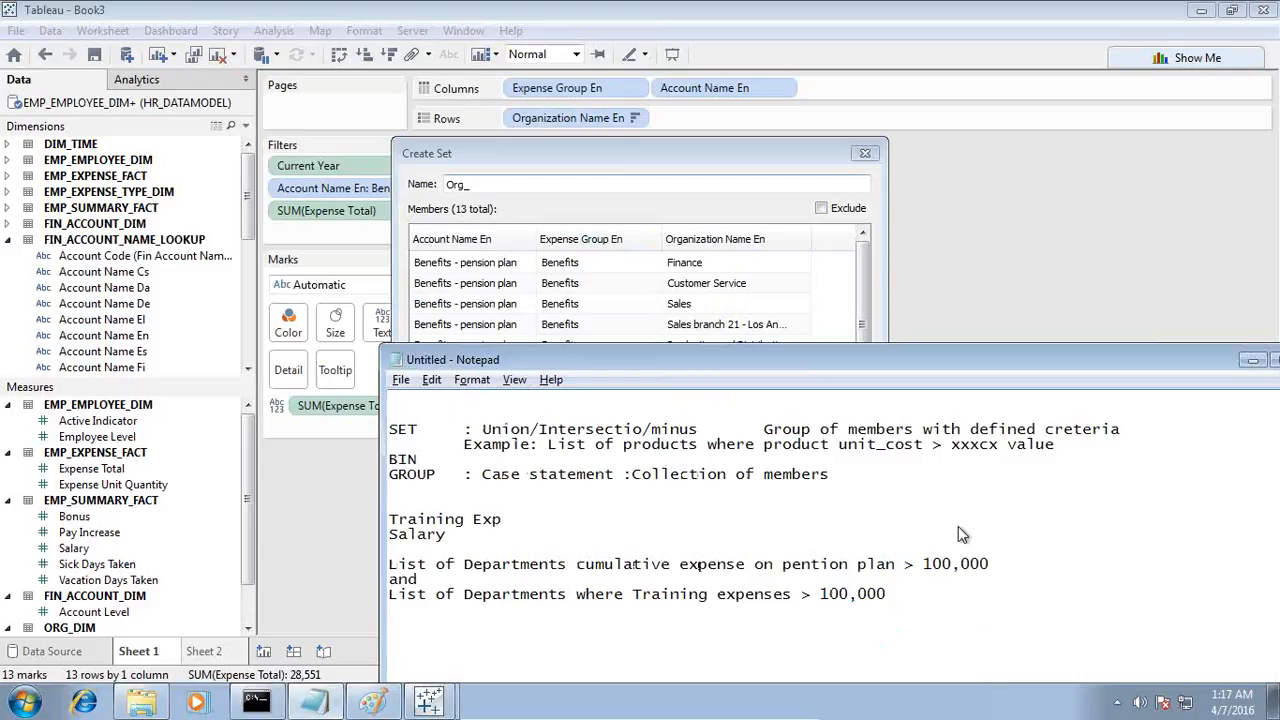
left_click(627, 161)
left_click_drag(627, 161, 580, 207)
left_click_drag(490, 233, 323, 227)
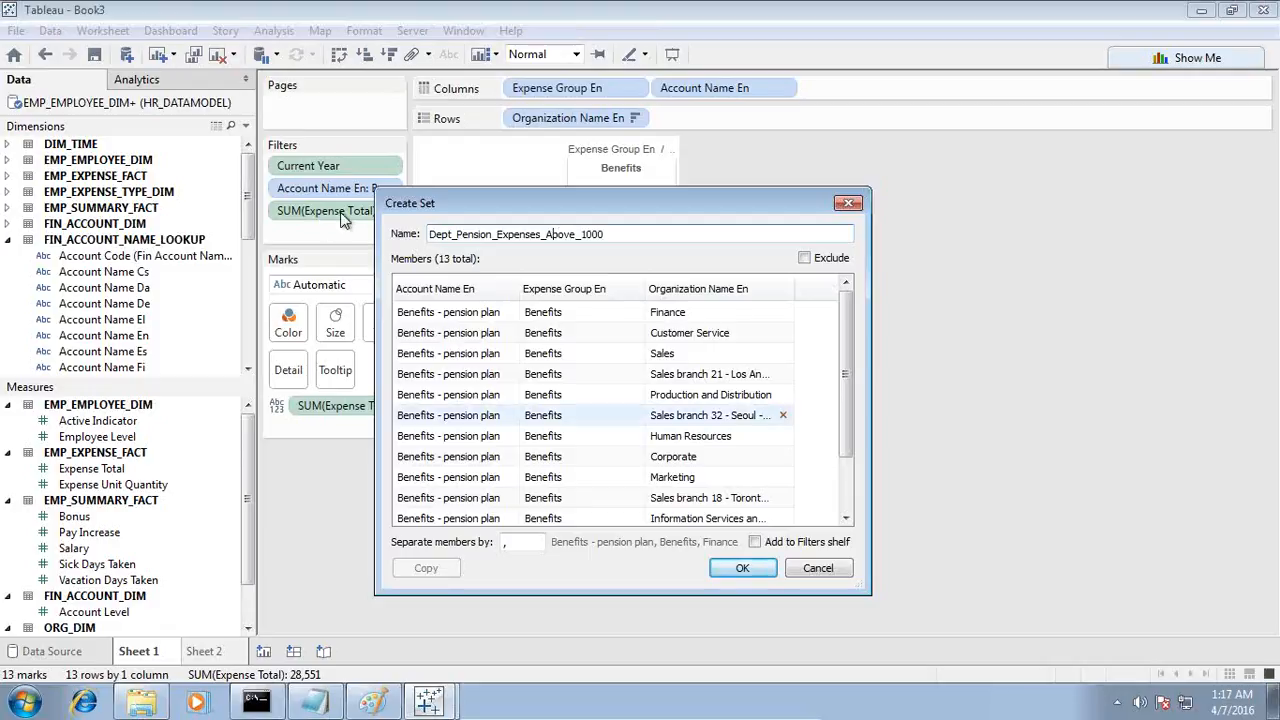
left_click(742, 568)
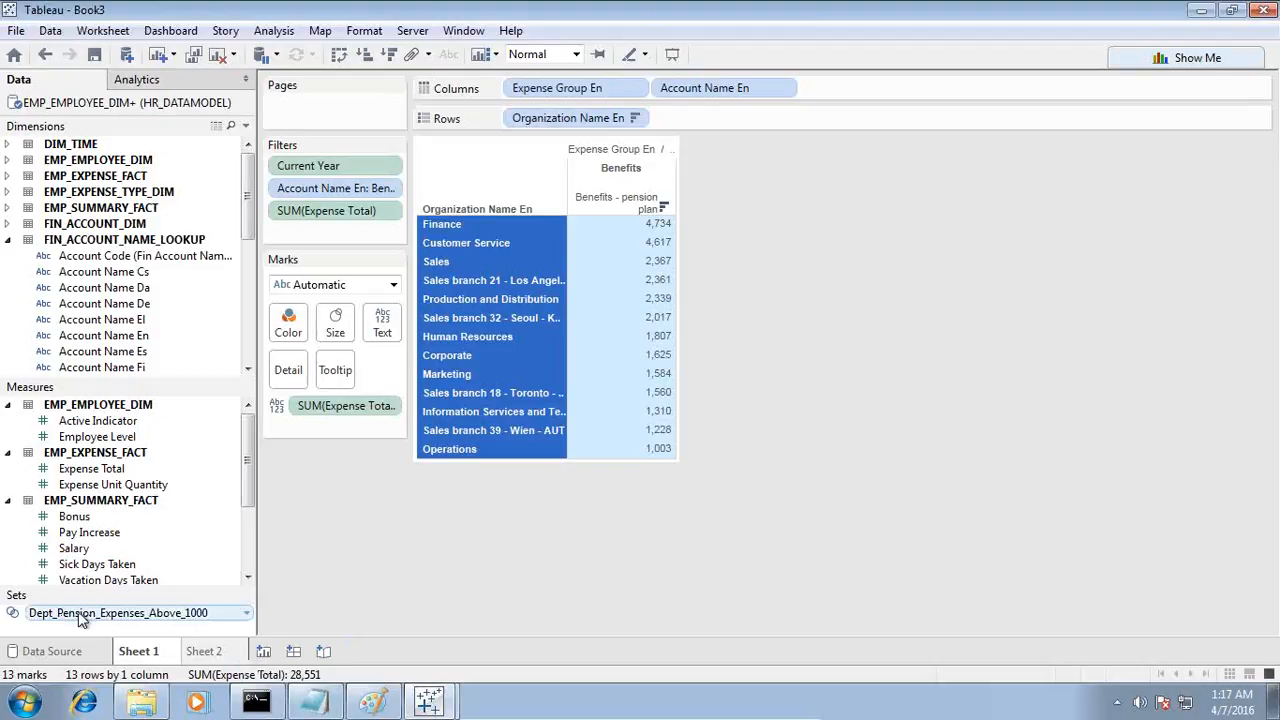
Step: Save the workbook under the name HR_Expenses_Analysis
left_click(94, 54)
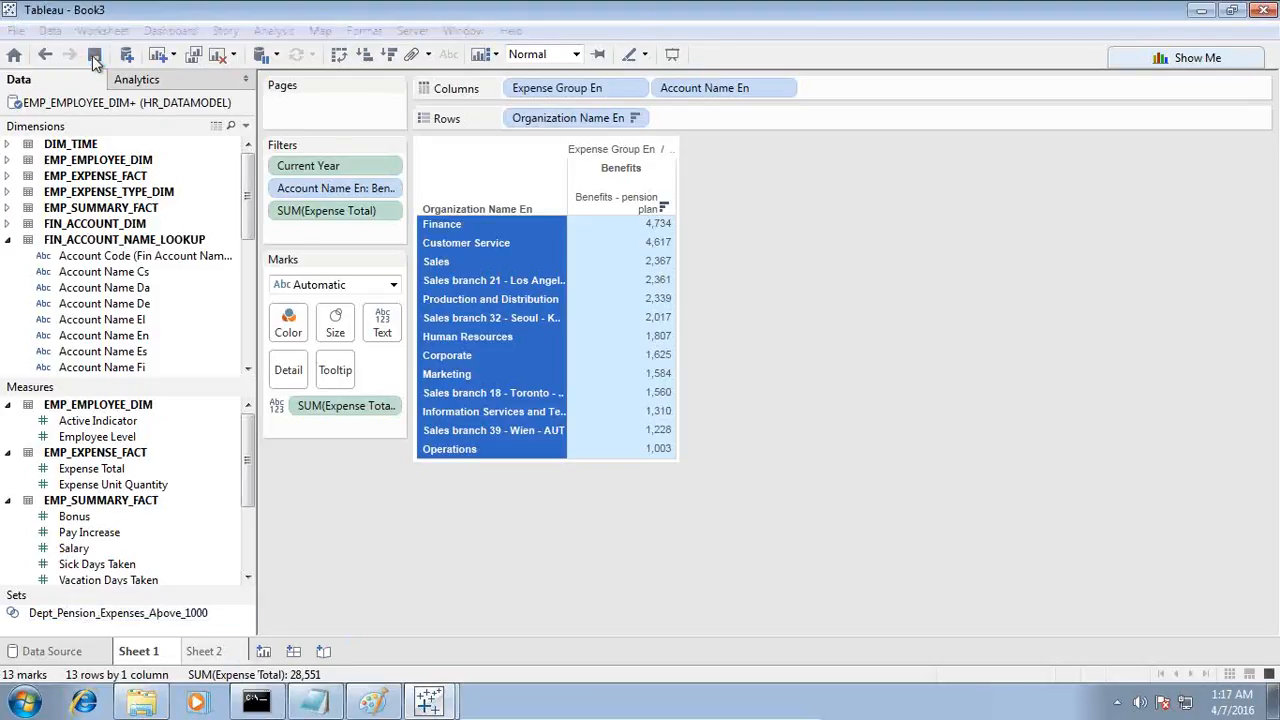
type("HR_Expenses_Anal")
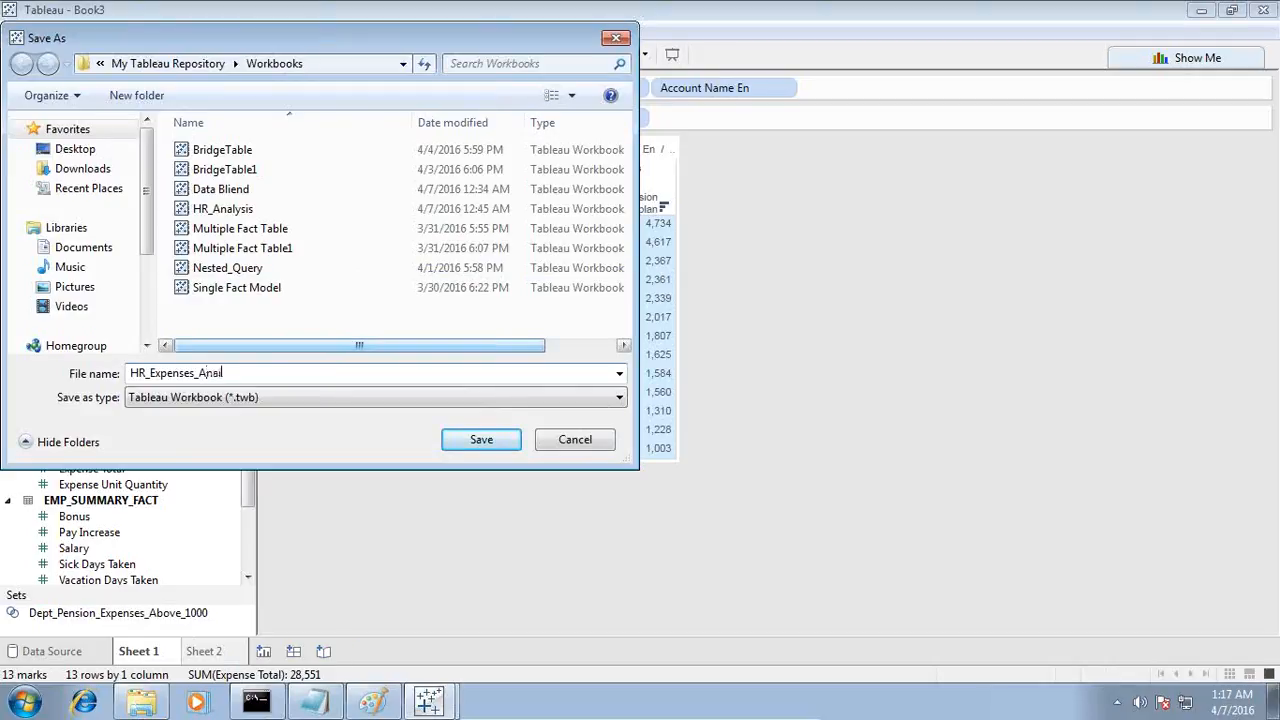
key("Return")
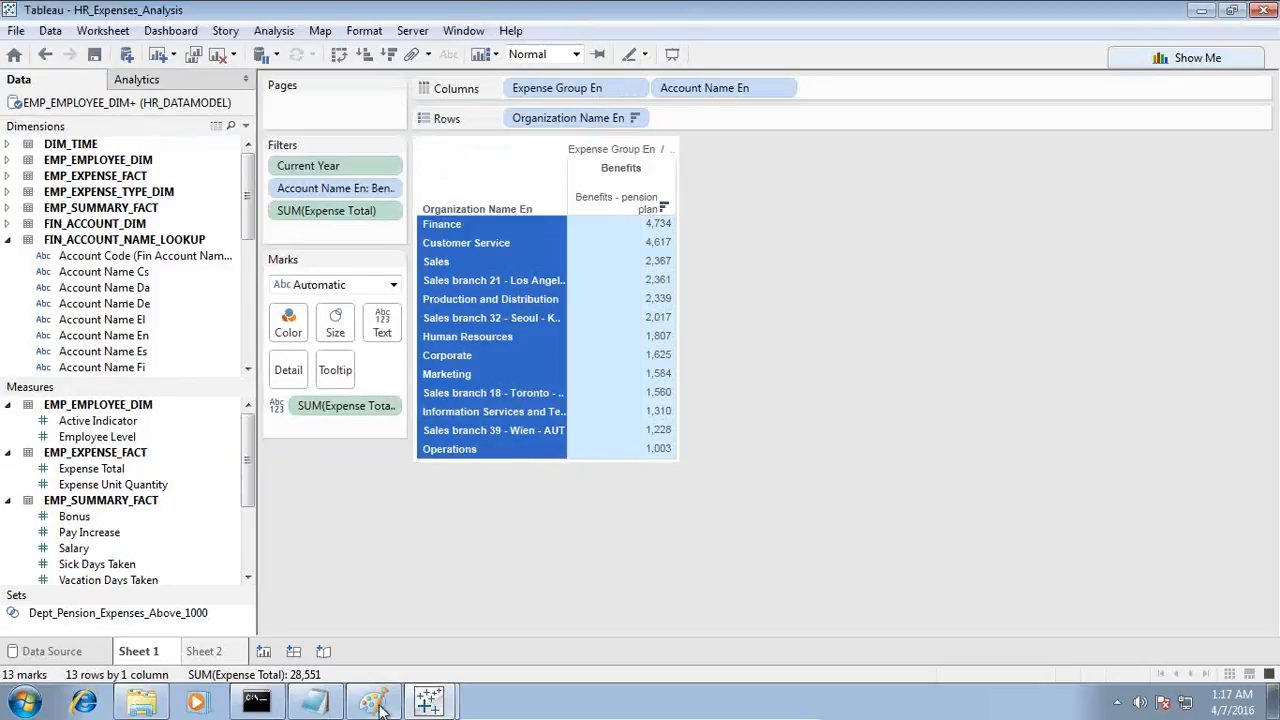
Step: Check the training expense requirement in Notepad and remove the Account Name En filter from the Tableau sheet
left_click(314, 702)
left_click_drag(410, 594, 917, 594)
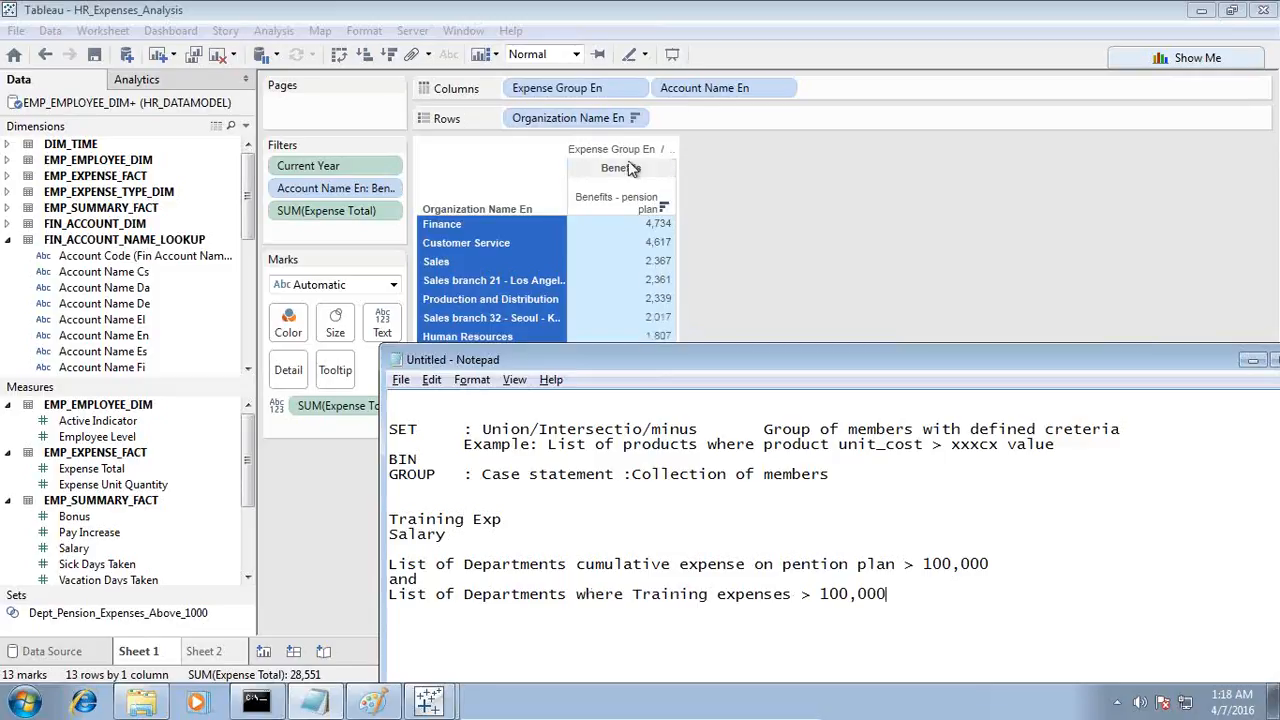
left_click(350, 190)
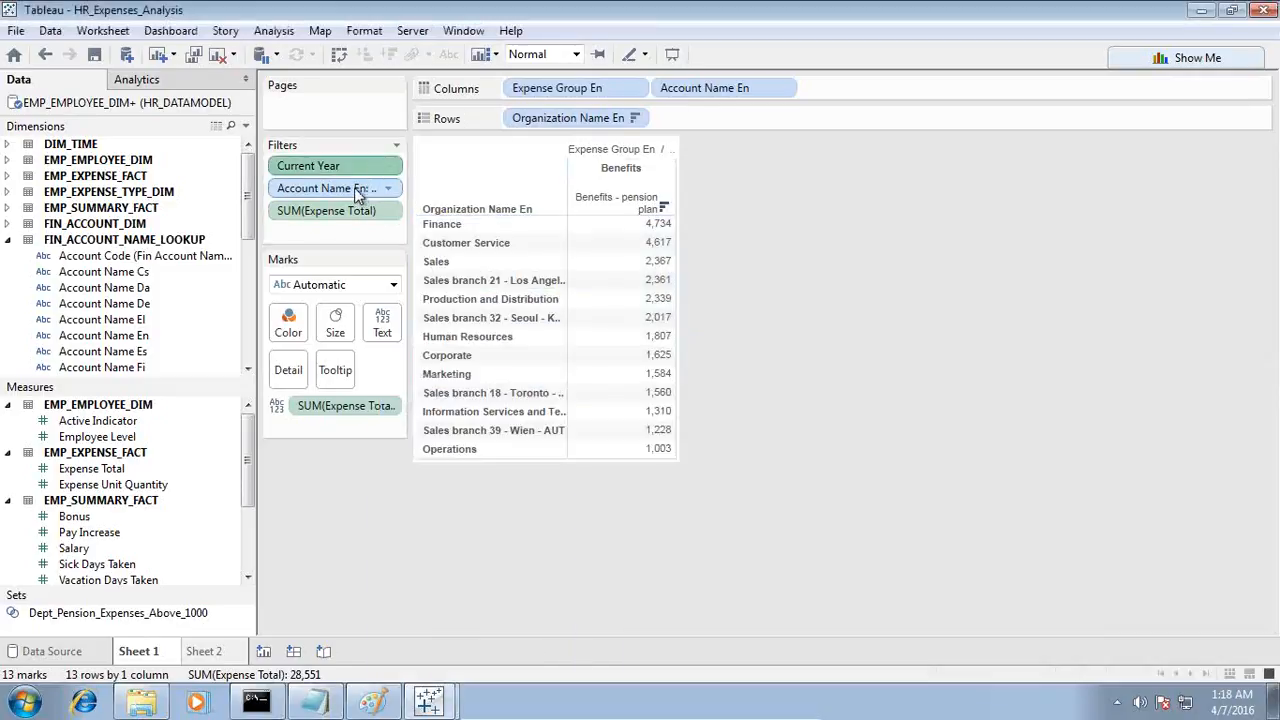
left_click_drag(357, 193, 878, 280)
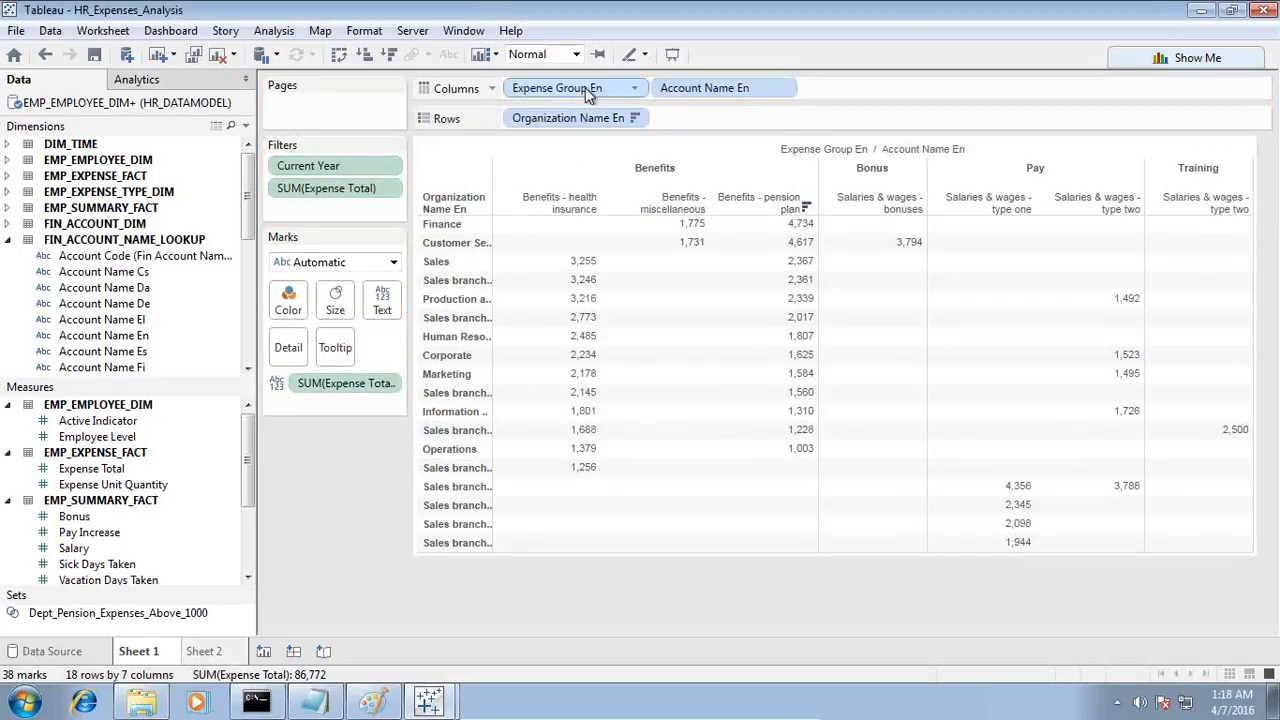
Step: Filter the table by Expense Group En, keeping only Training
left_click_drag(577, 86, 430, 219)
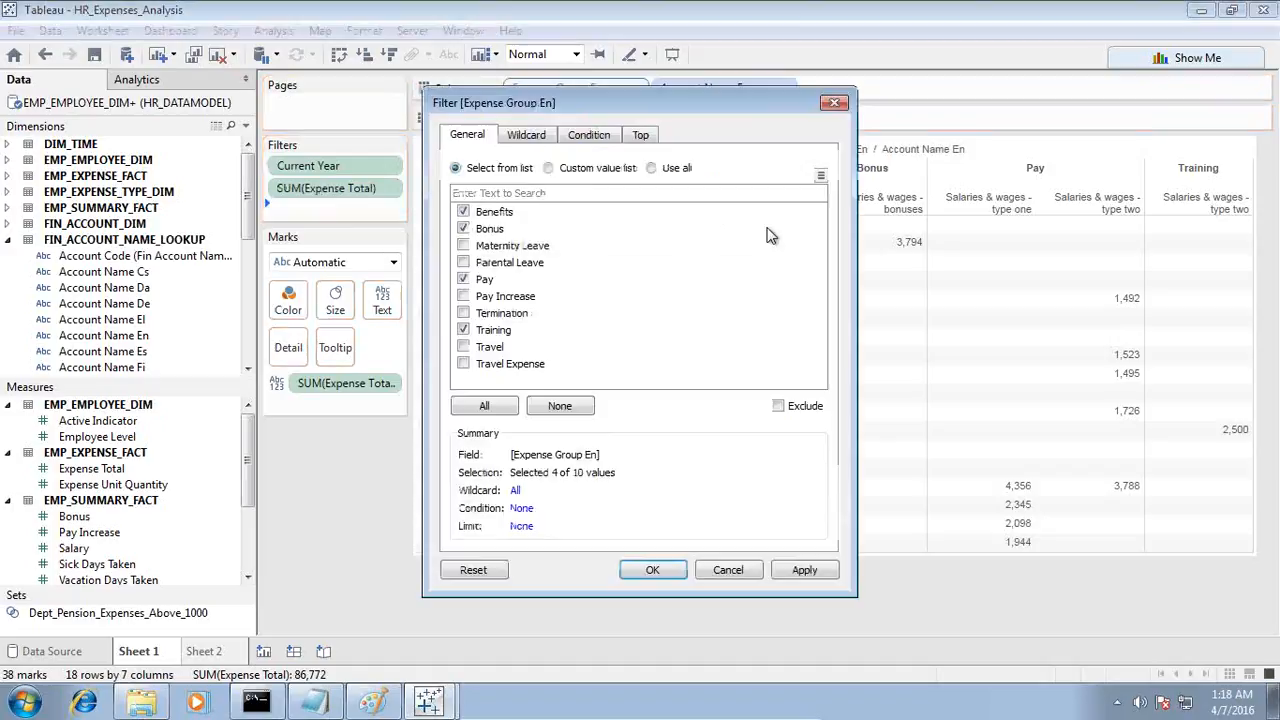
left_click(545, 405)
left_click(463, 330)
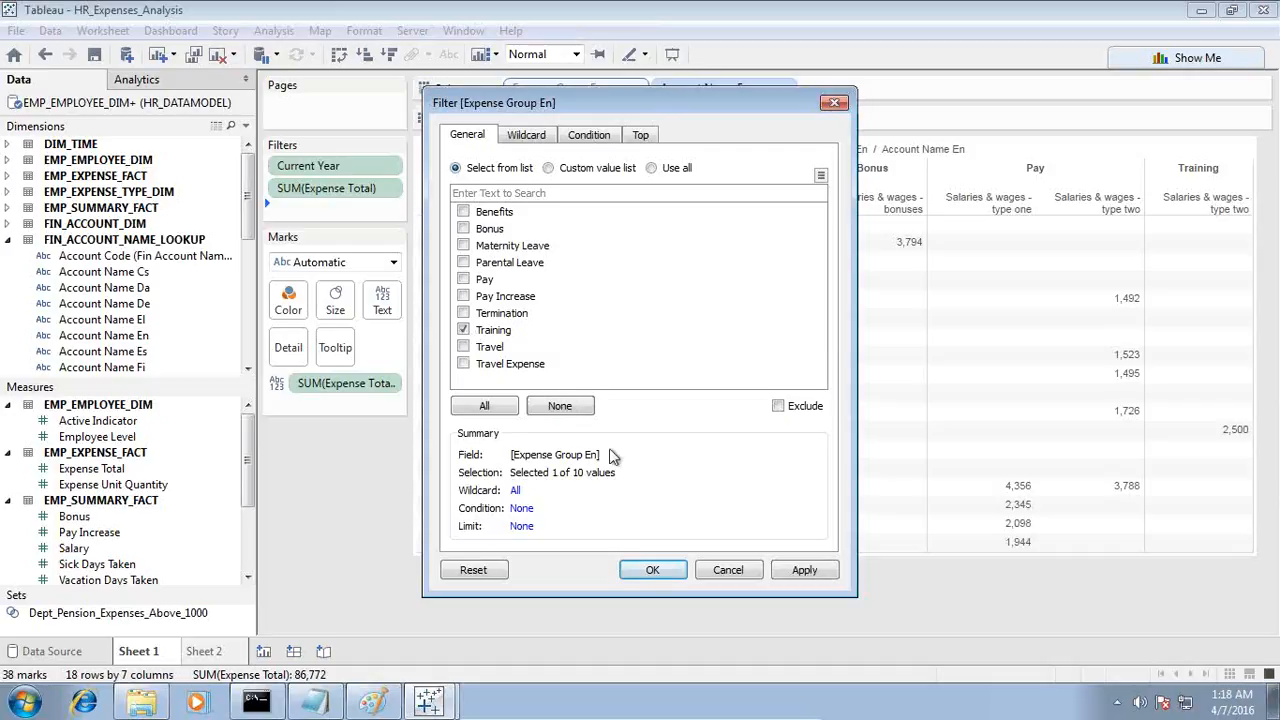
left_click(800, 569)
left_click(662, 569)
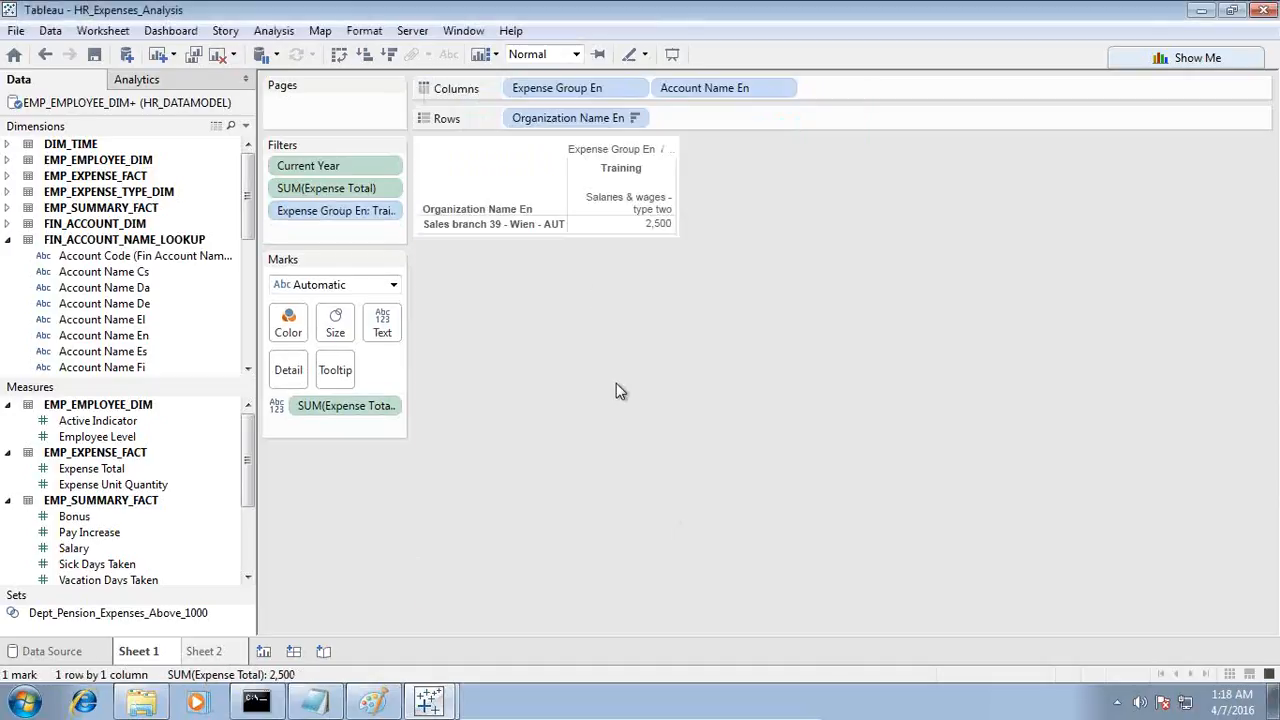
Step: Create a set named Dept_Training_Exp_Above_1000 from Sales branch 39 - Wien - AUT, checking the Notepad requirement for its name
left_click(447, 227)
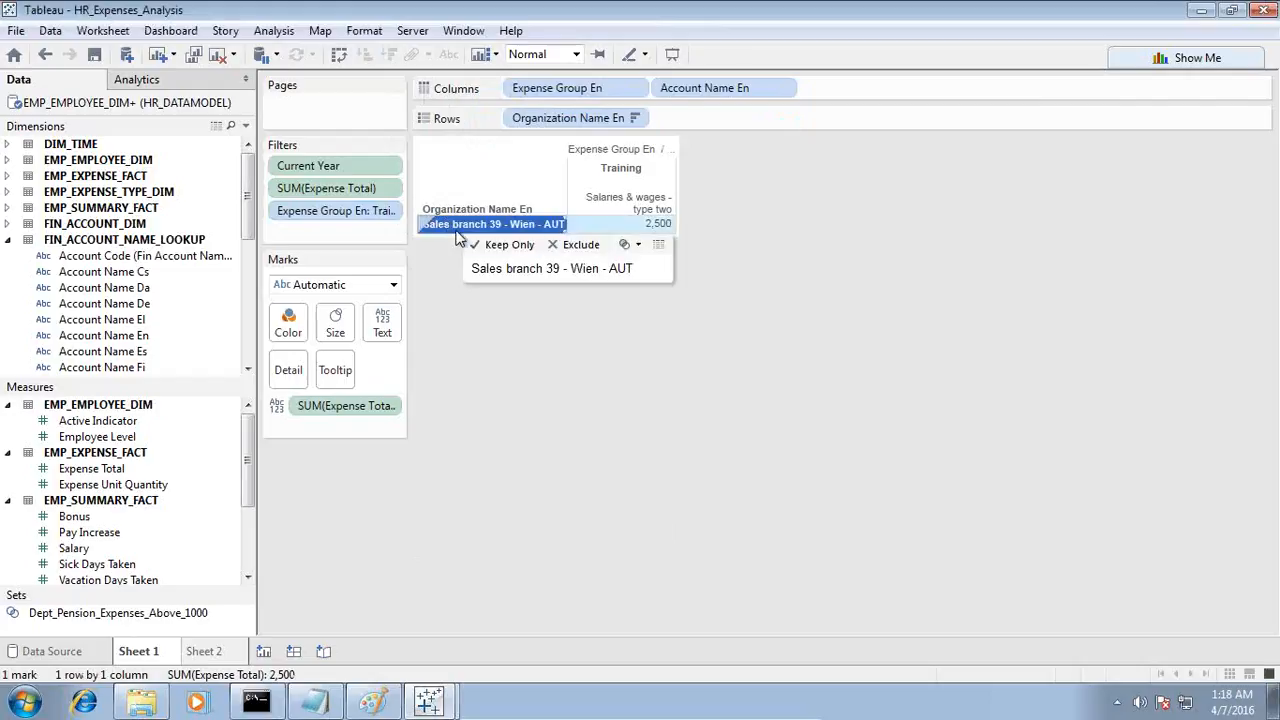
left_click(636, 246)
left_click(665, 269)
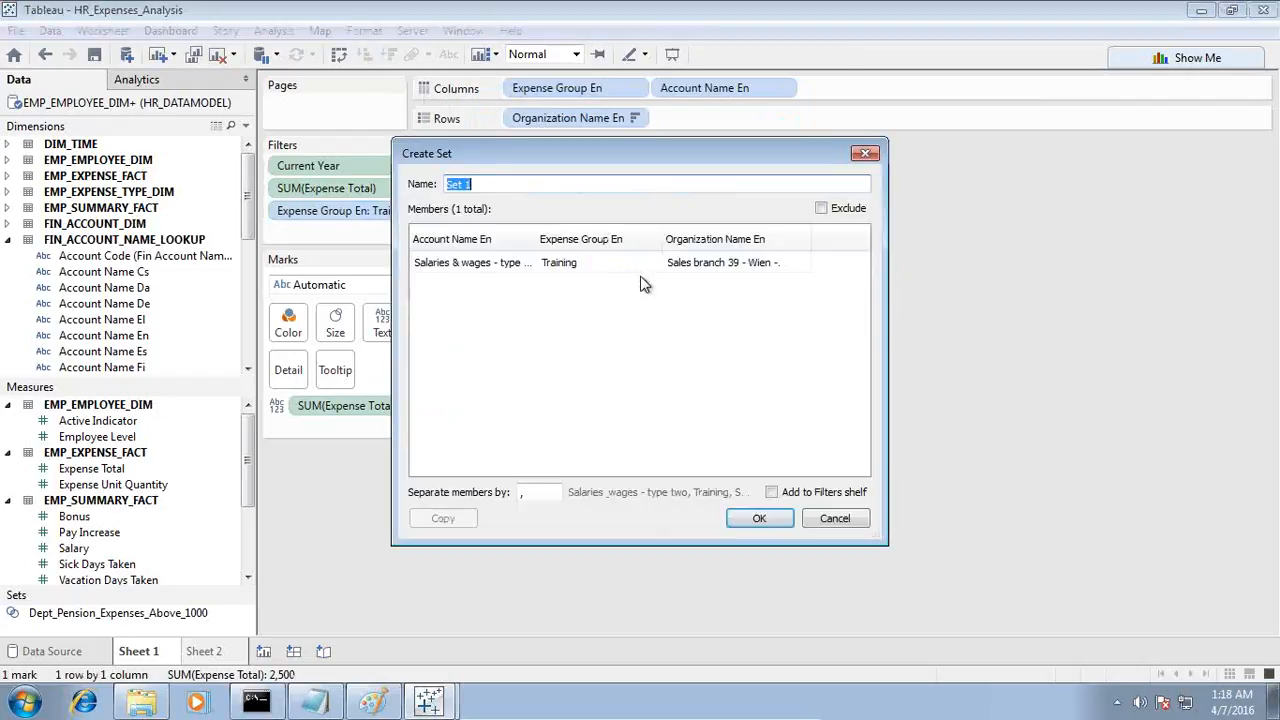
type("Dept")
left_click(314, 703)
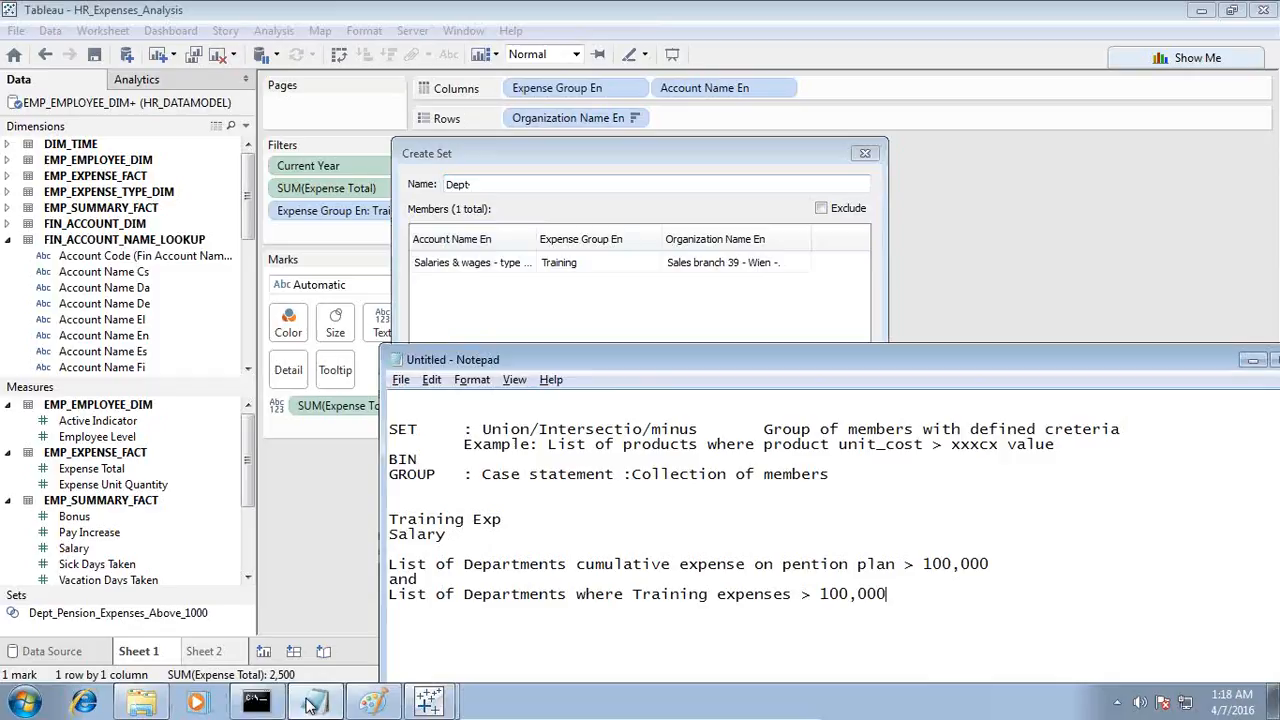
left_click(501, 183)
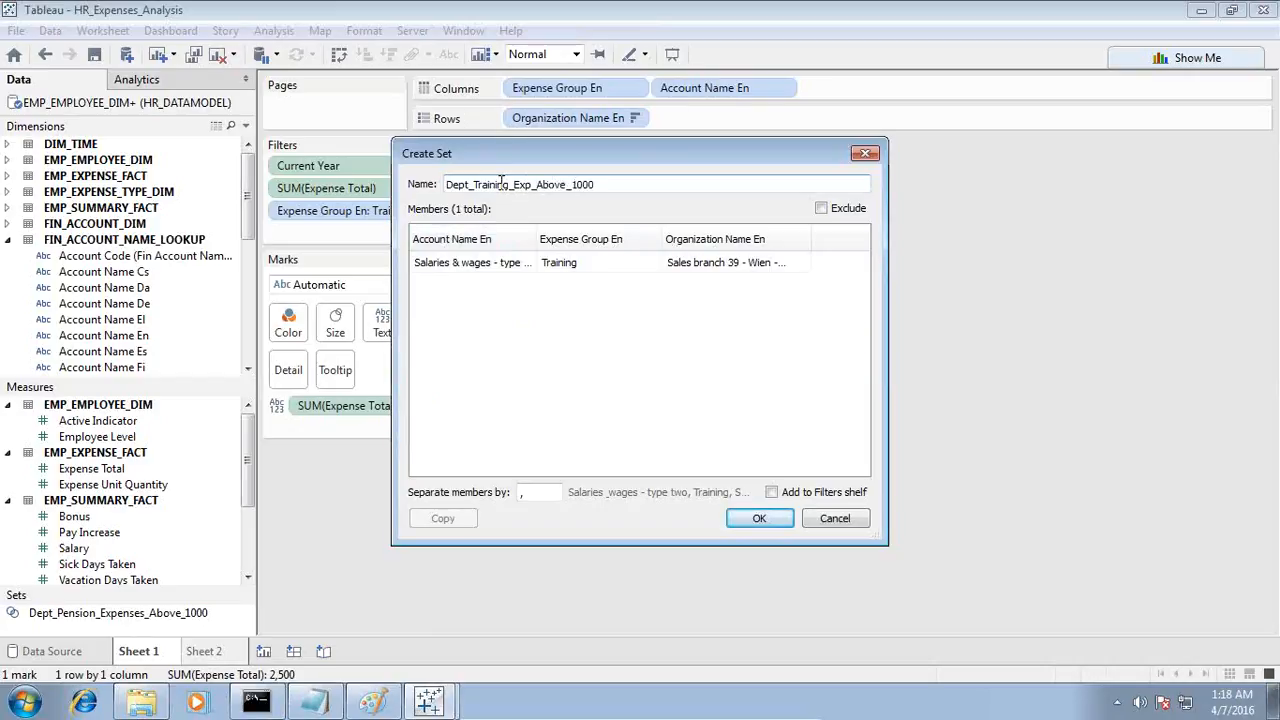
key("Return")
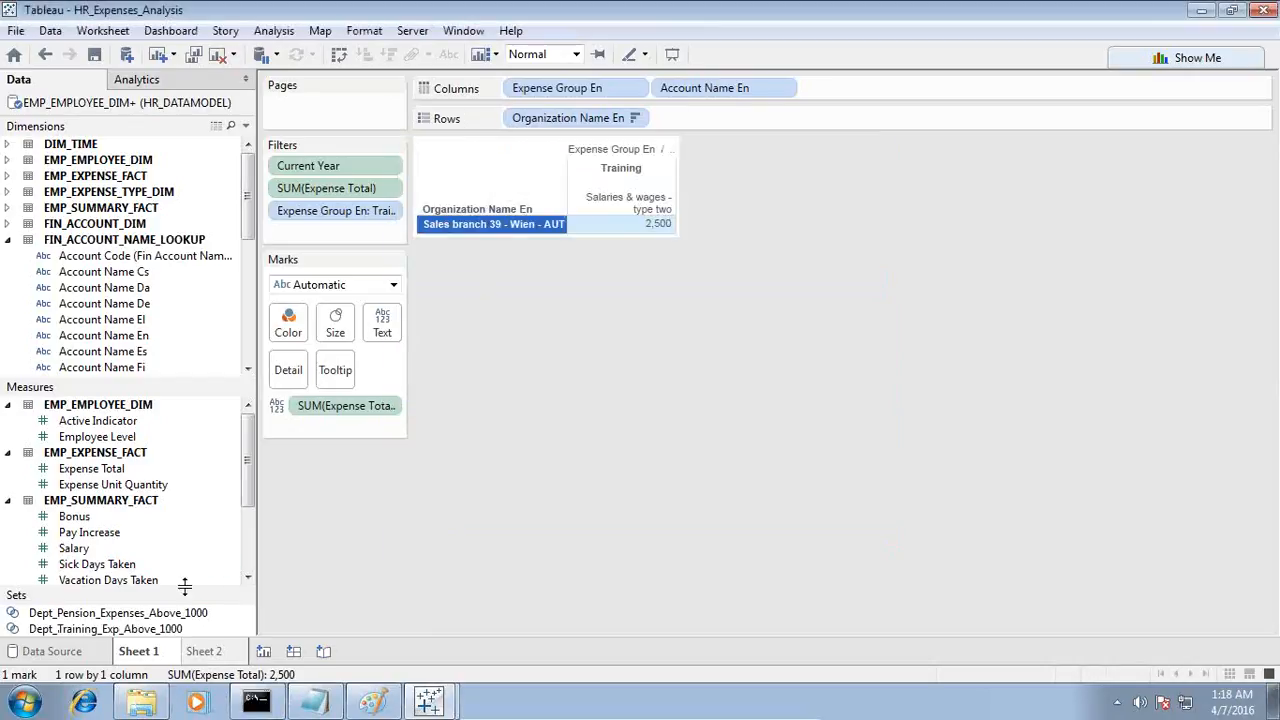
Step: Enlarge the Sets area and place Dept_Pension_Expenses_Above_1000 on the rows of a new worksheet
left_click_drag(184, 676, 195, 510)
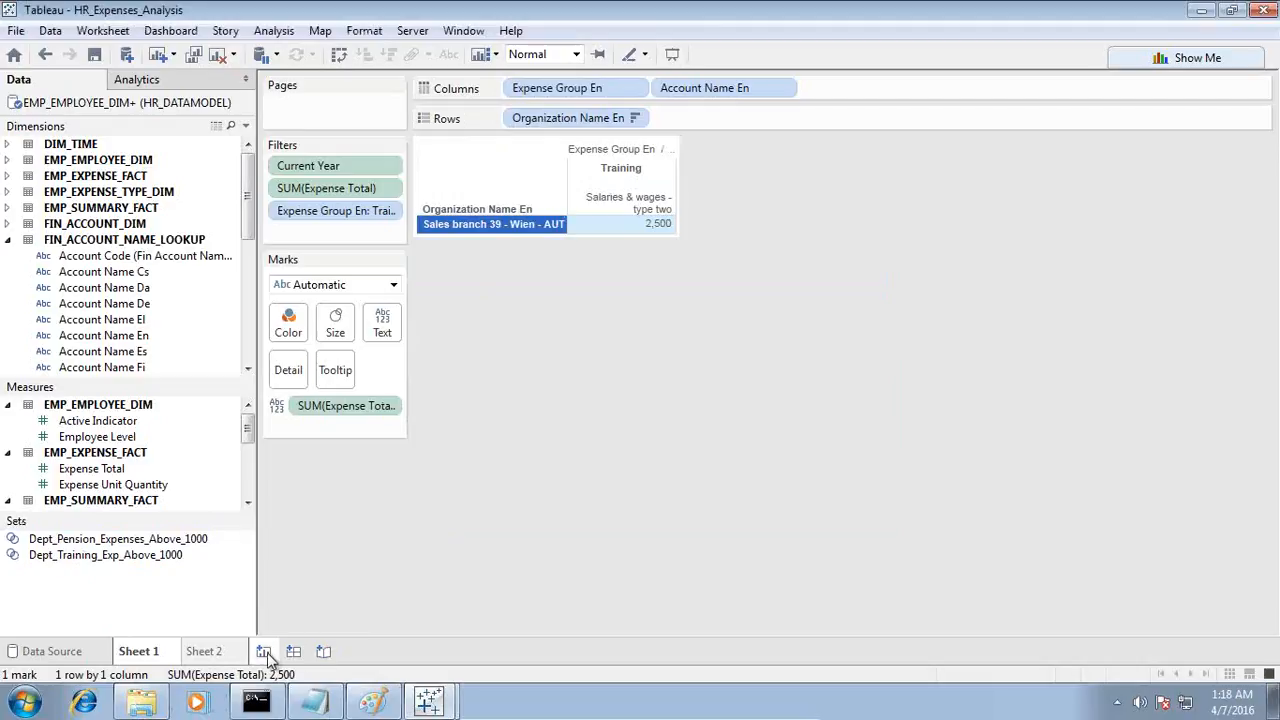
left_click(264, 652)
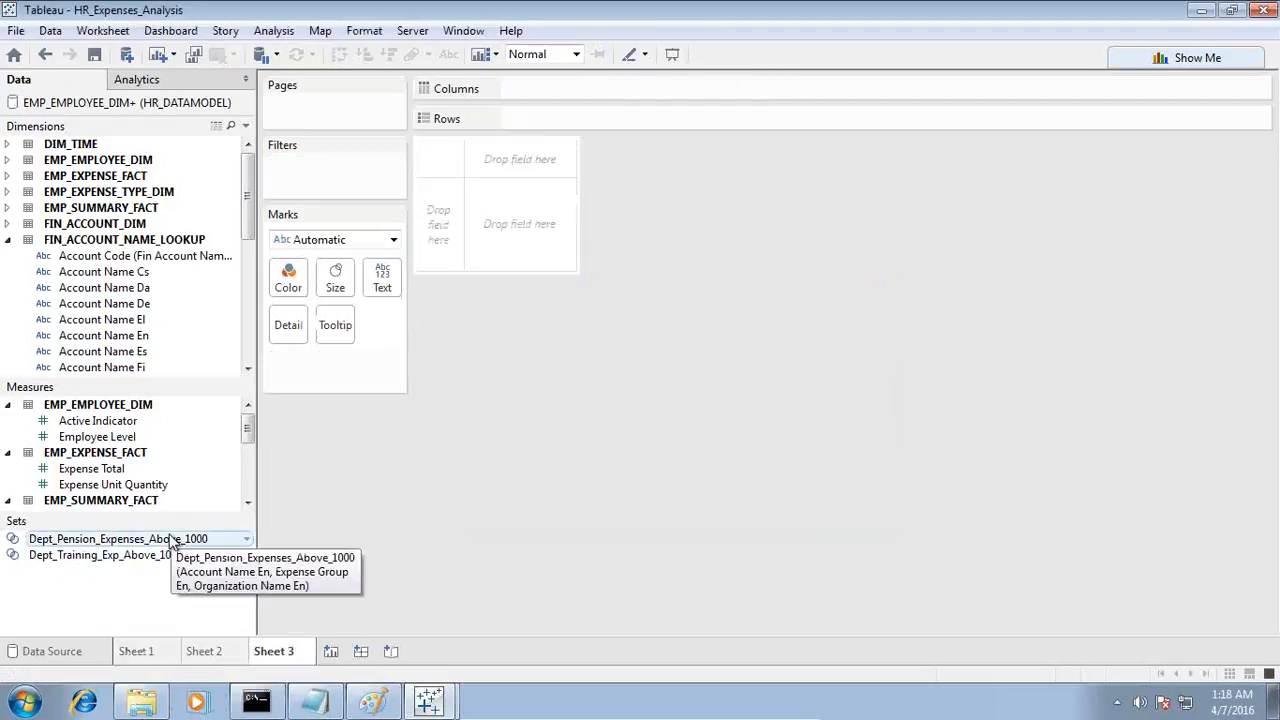
left_click_drag(172, 541, 463, 226)
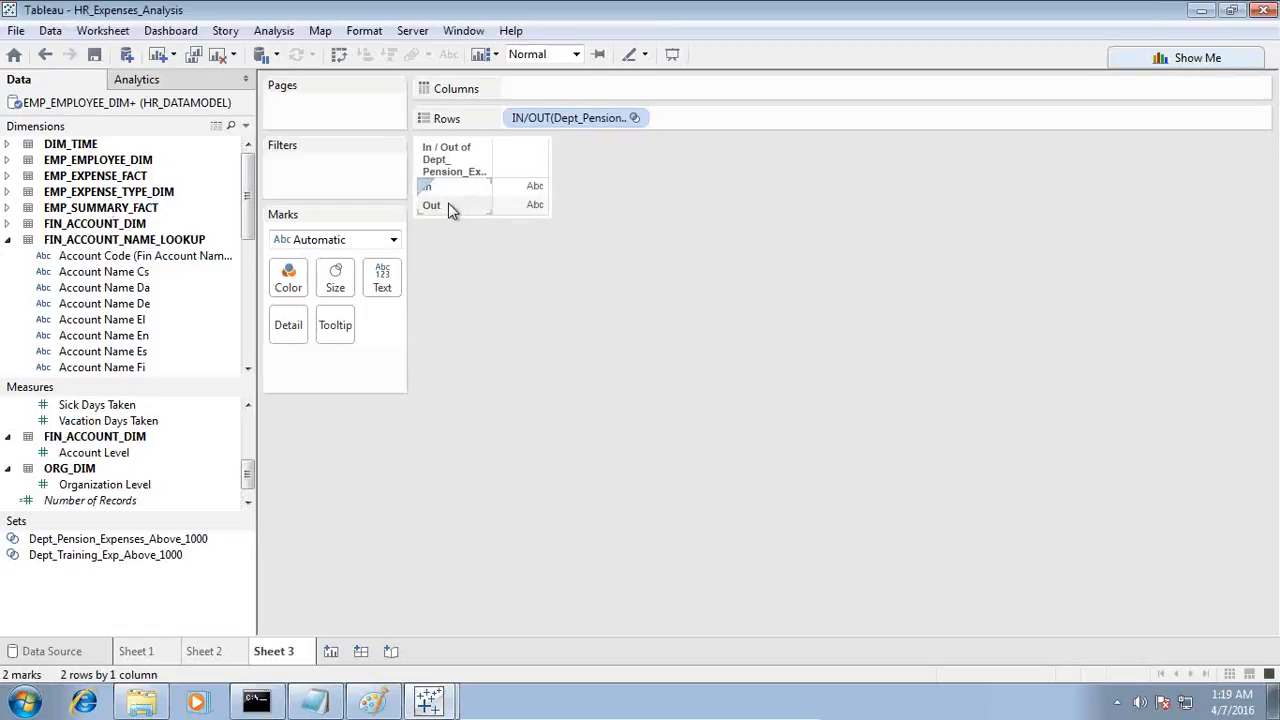
left_click(465, 188)
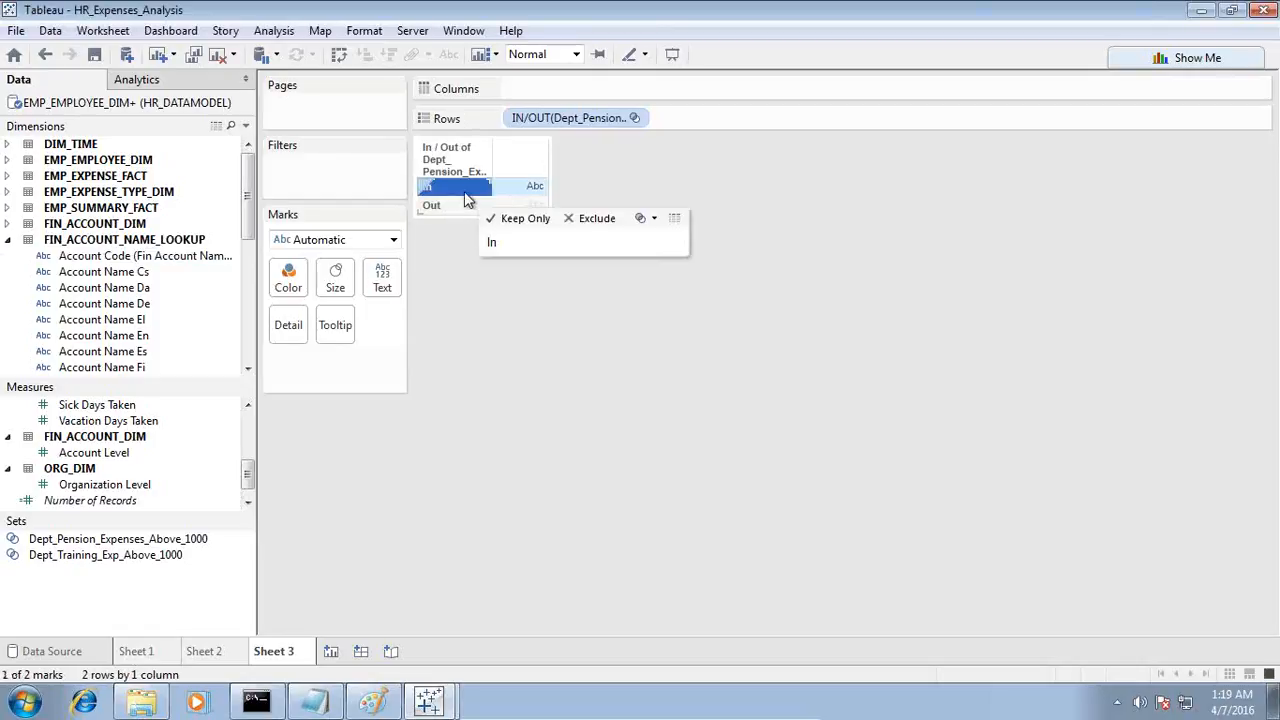
left_click(274, 31)
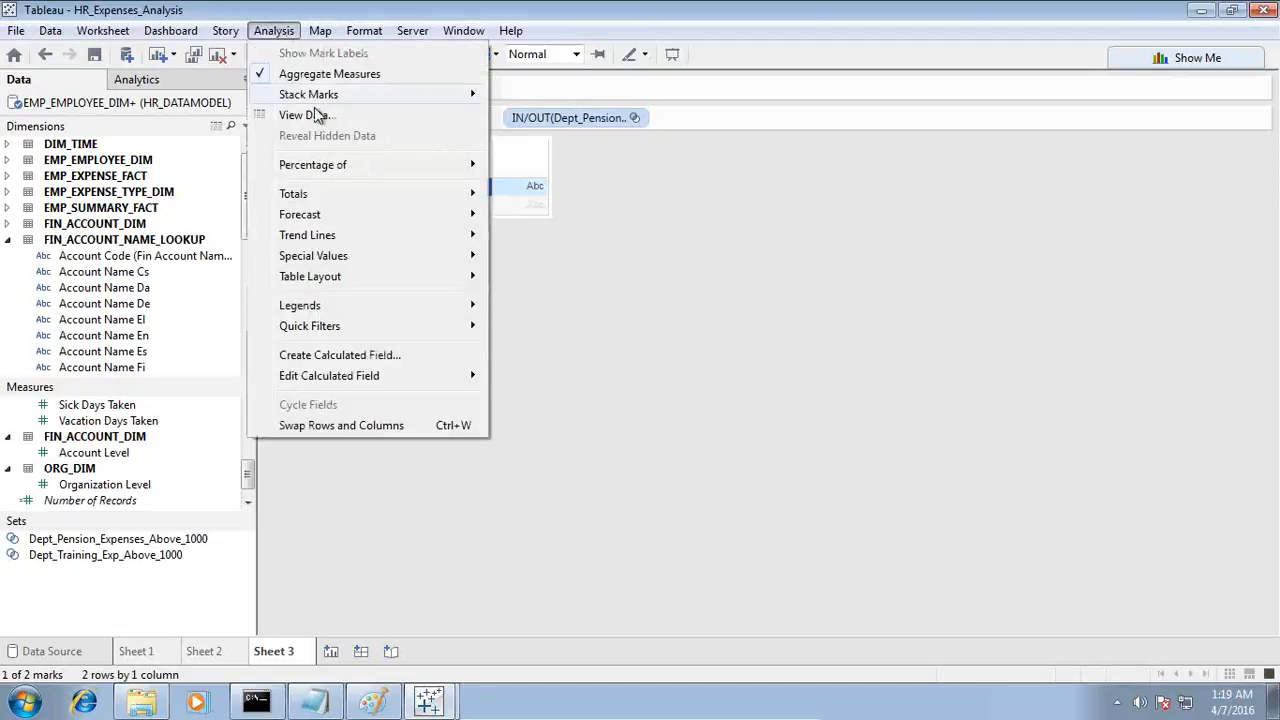
left_click(651, 189)
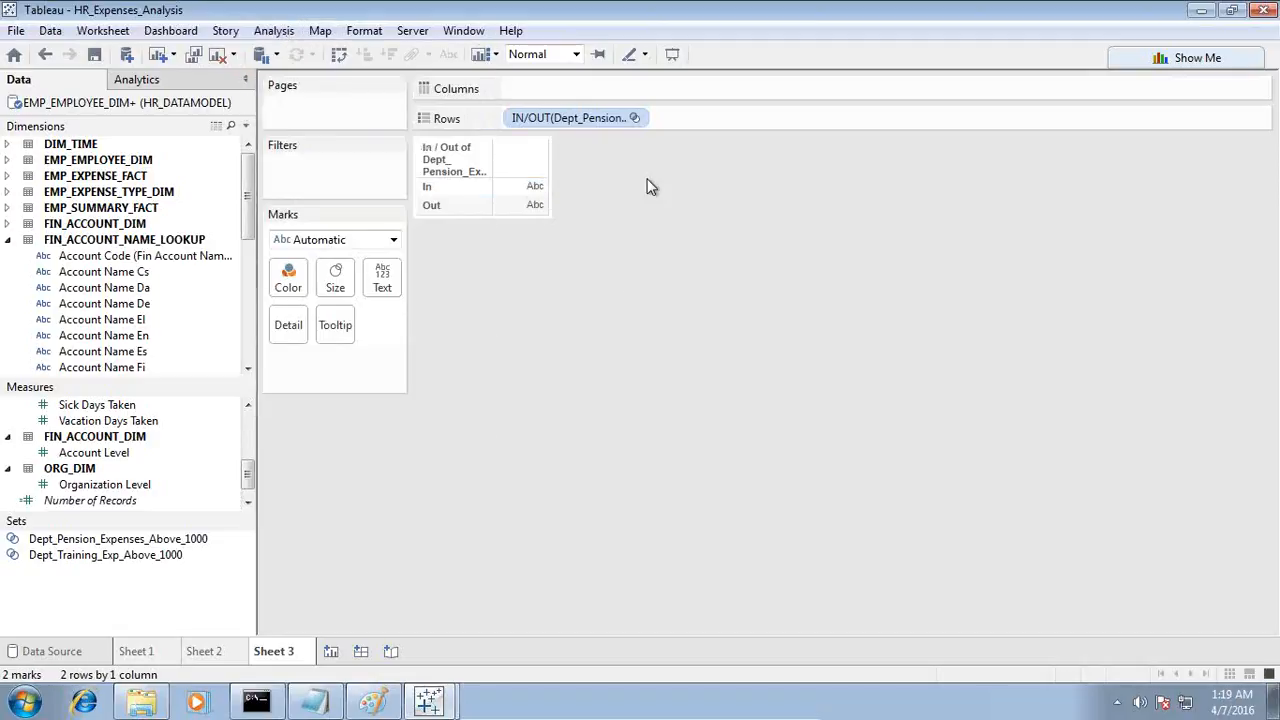
Step: Show the members of the pension expenses set instead of In/Out and widen the row header column to fit their names
left_click(634, 118)
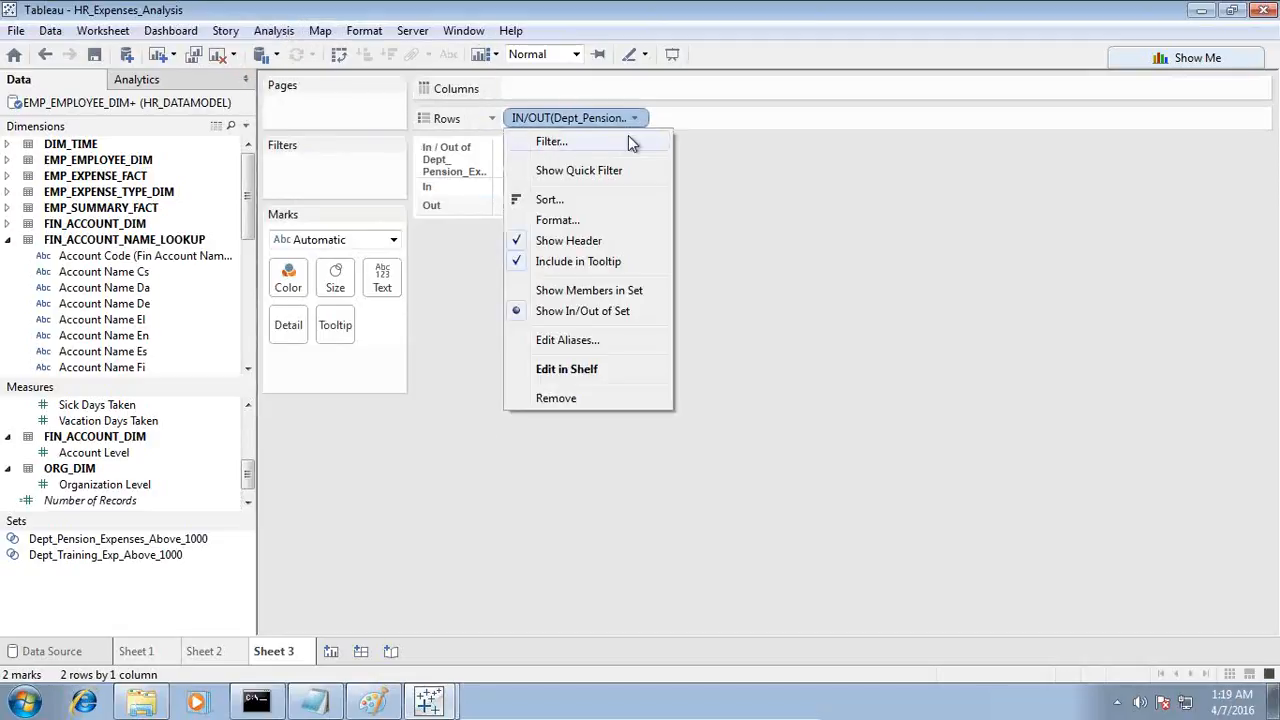
left_click(588, 291)
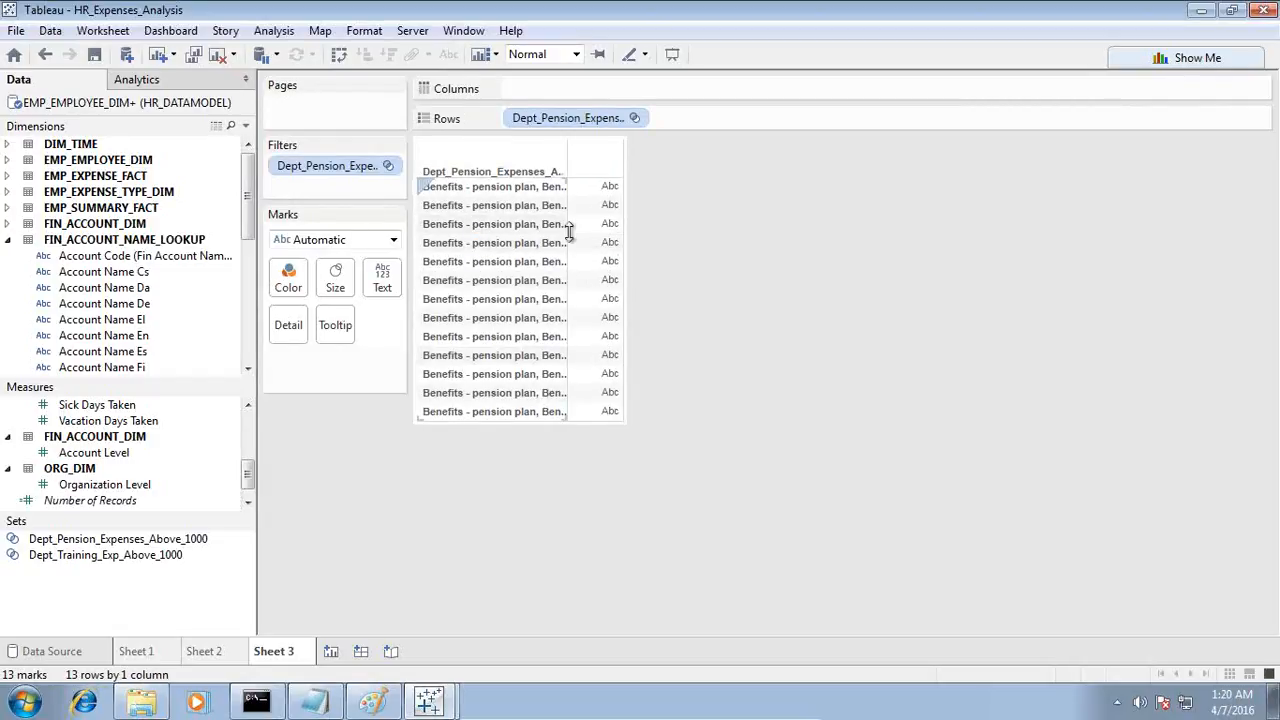
left_click_drag(568, 236, 665, 231)
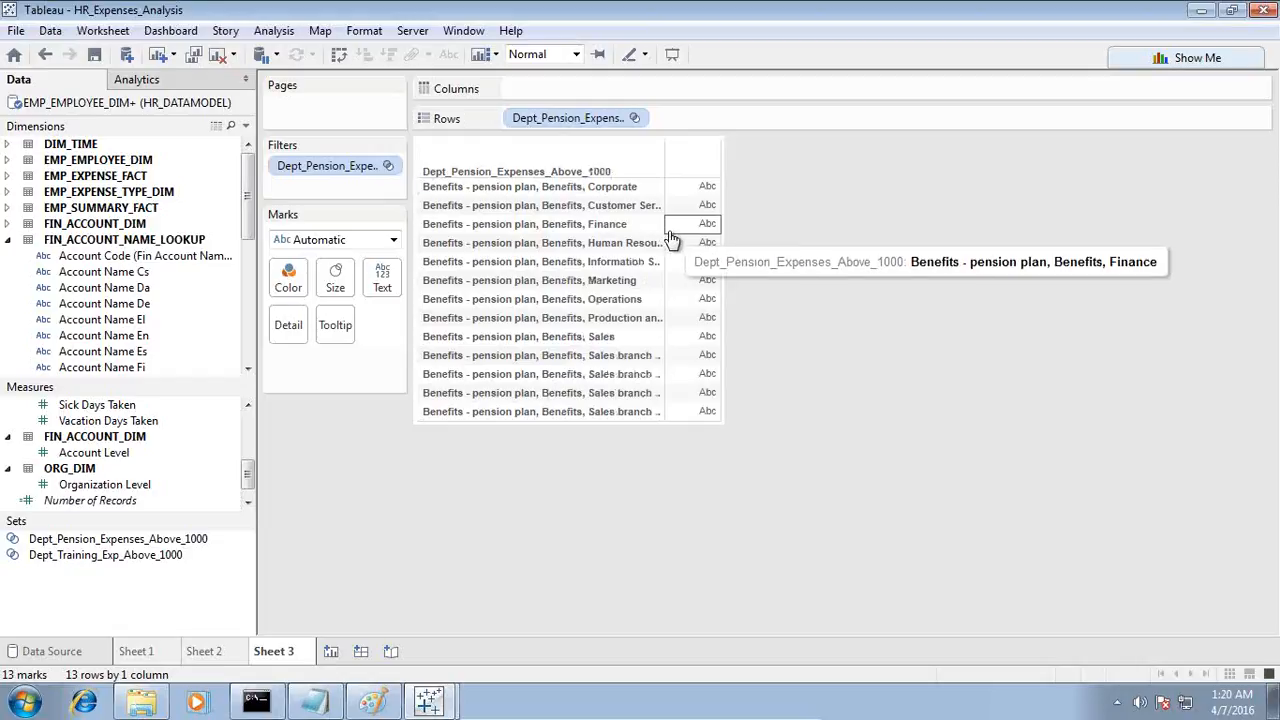
left_click_drag(663, 230, 720, 230)
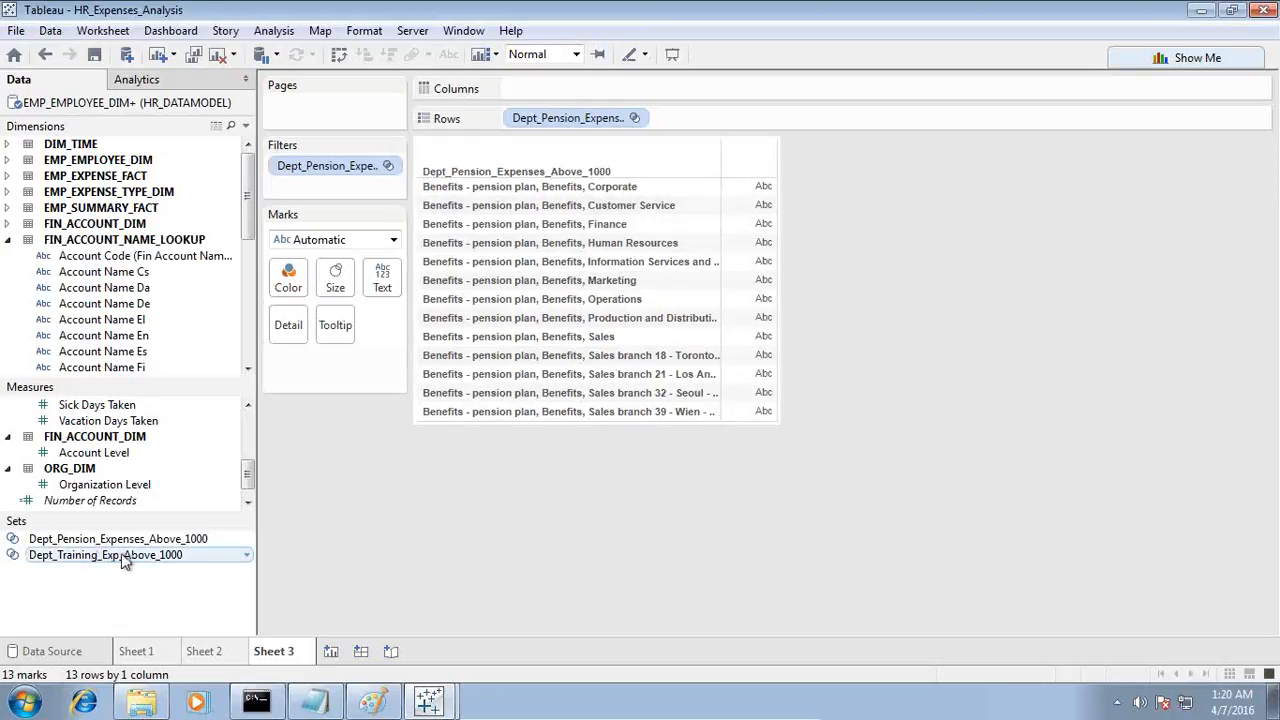
Step: Place Dept_Training_Exp_Above_1000 on the rows of another new worksheet and show the members in the set
left_click(331, 651)
left_click_drag(105, 555, 449, 228)
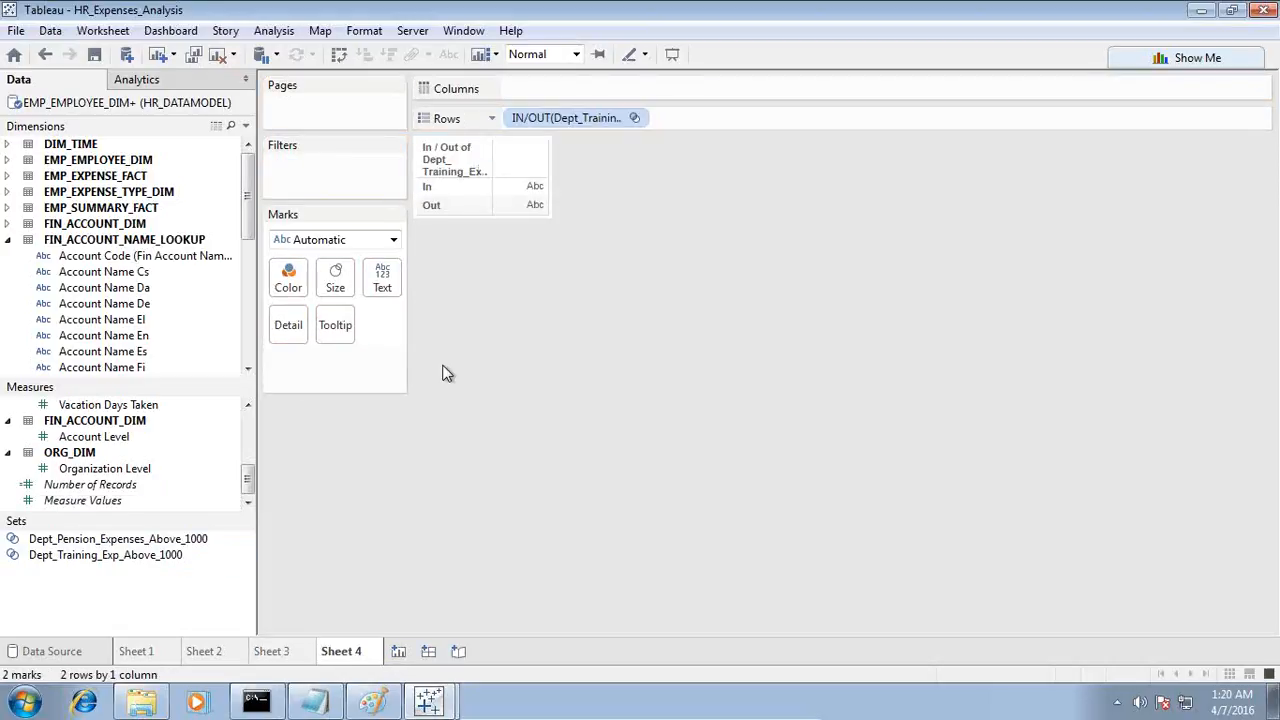
left_click(634, 118)
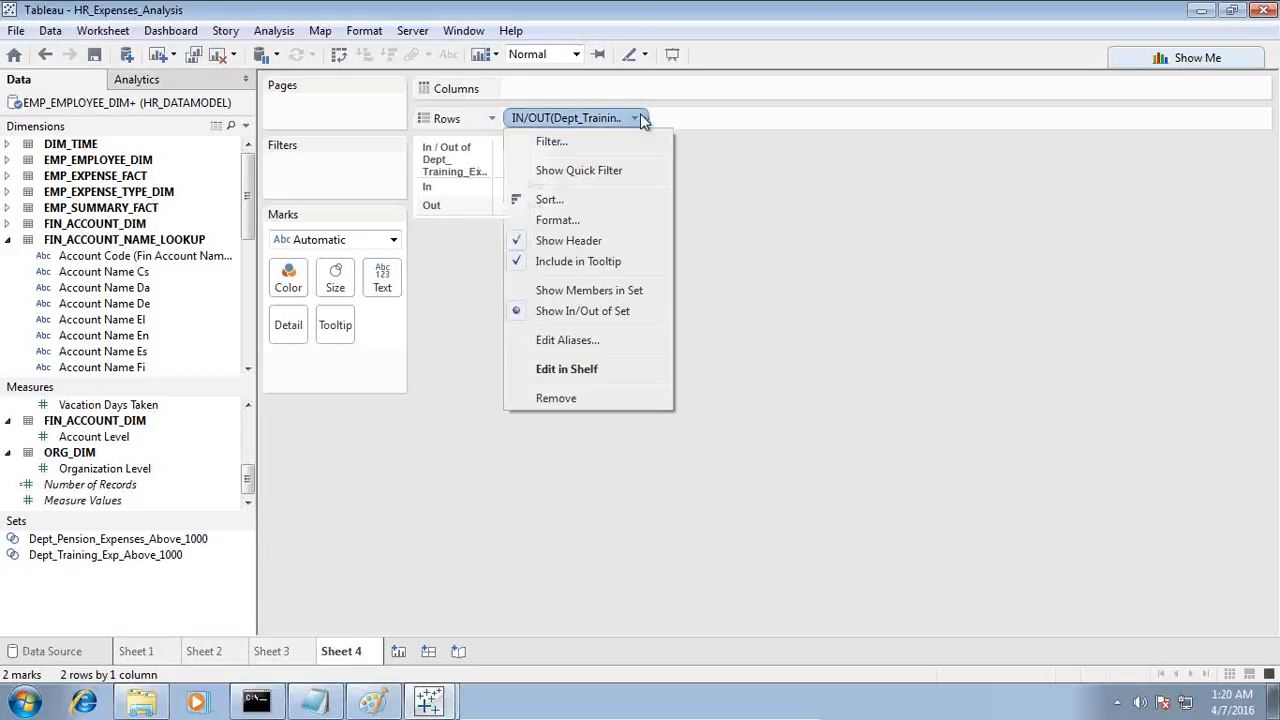
left_click(588, 290)
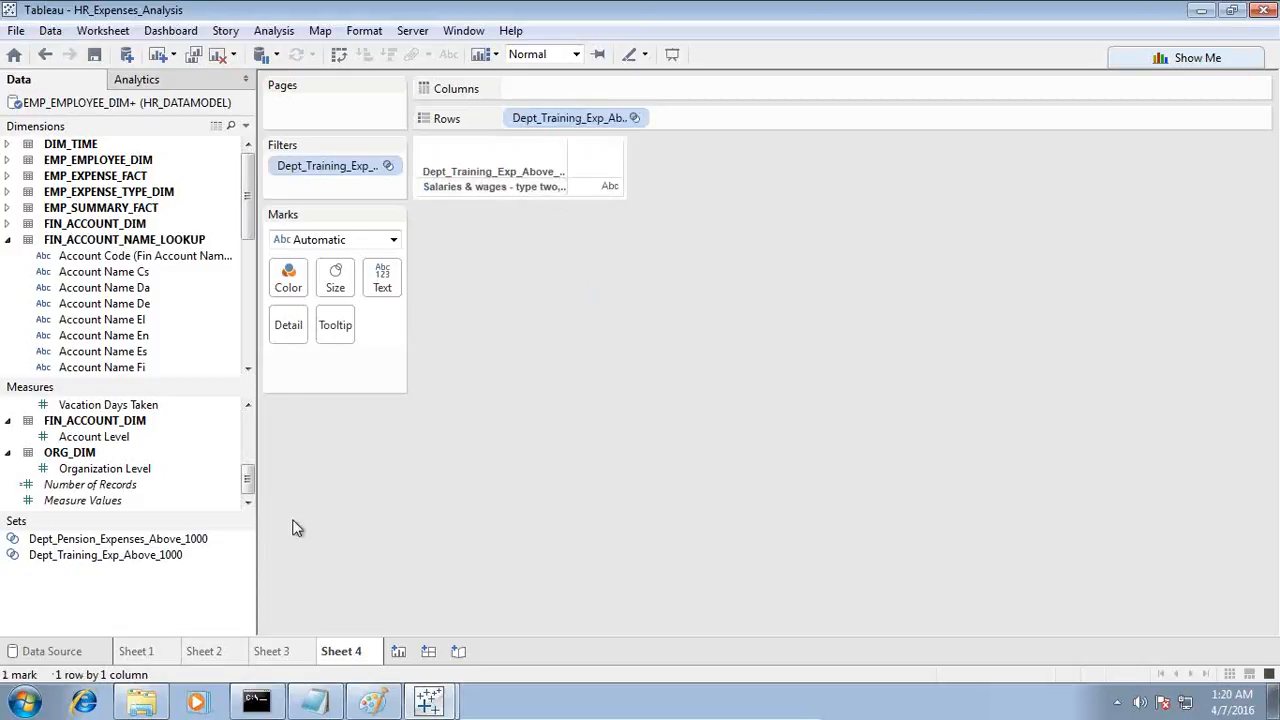
Step: Review the pension plan and training expense criteria in Notepad, and return to Tableau
left_click(314, 703)
left_click_drag(718, 362, 463, 155)
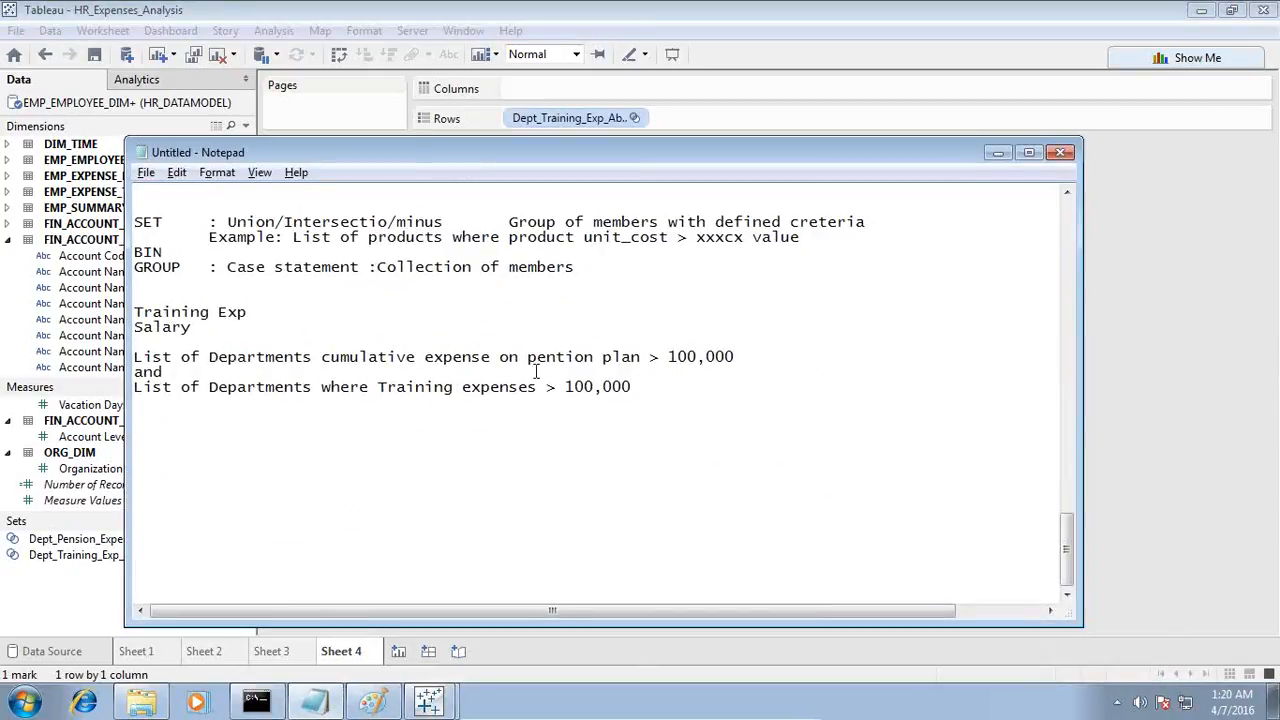
left_click_drag(526, 361, 745, 357)
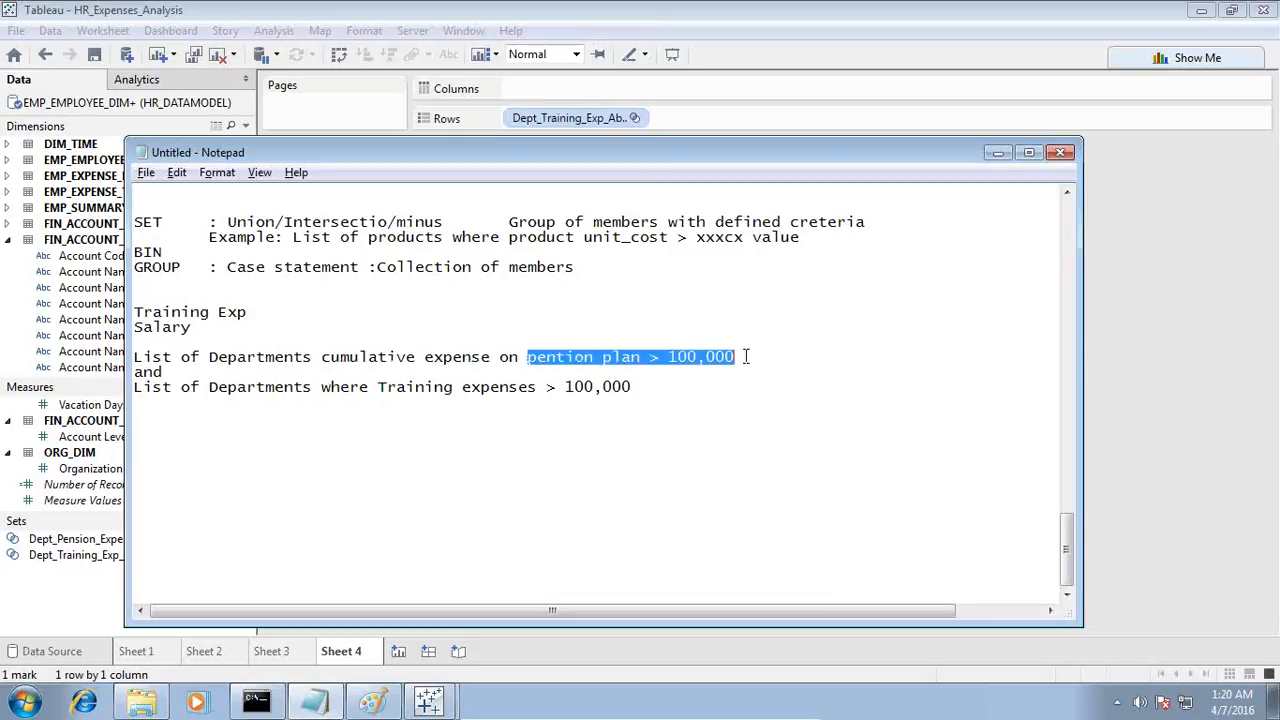
left_click(655, 381)
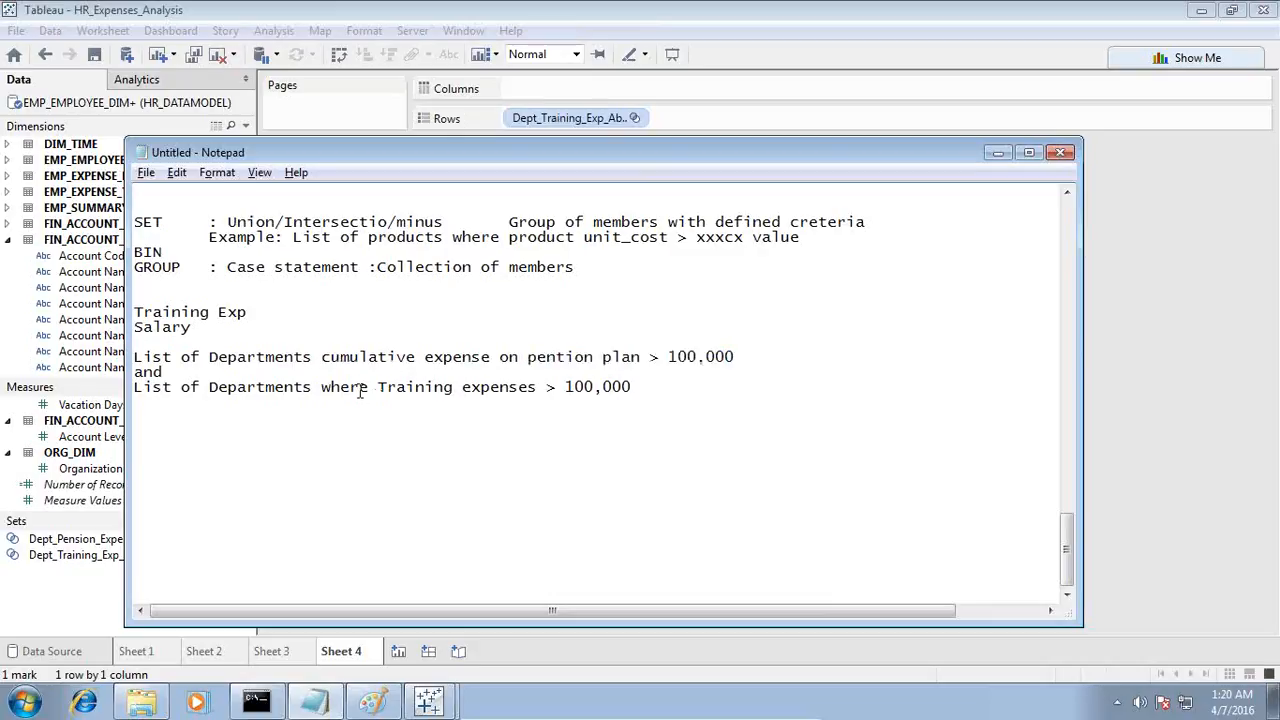
left_click_drag(384, 387, 636, 387)
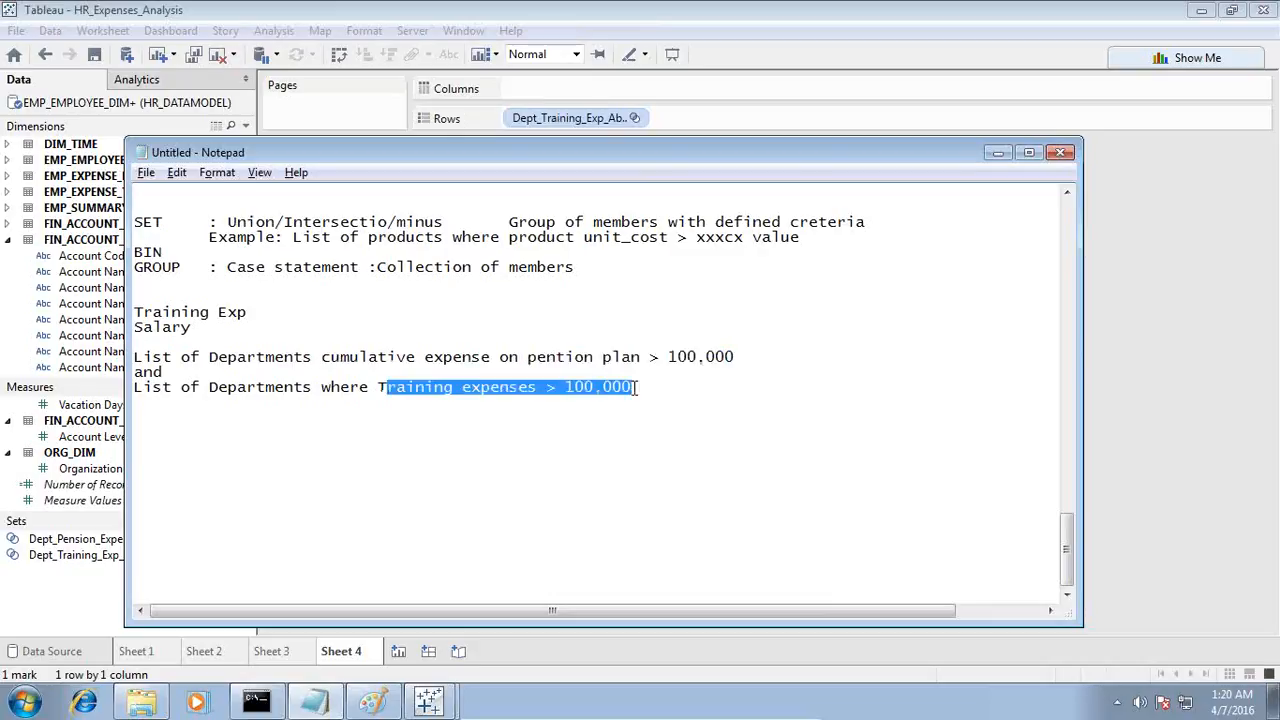
left_click(612, 18)
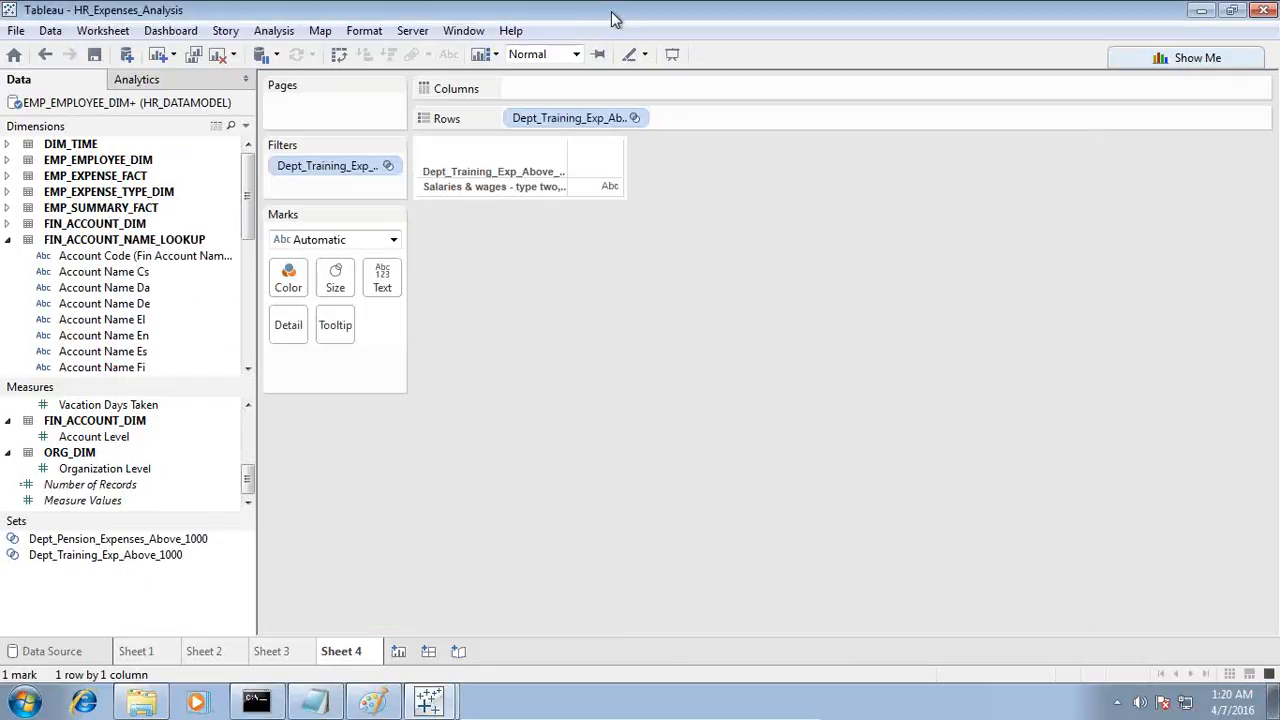
Step: Combine Dept_Pension_Expenses_Above_1000 with Dept_Training_Exp_Above_1000 into a set of their shared members named Dept_With_Training_and_Pension_Expenses
right_click(240, 541)
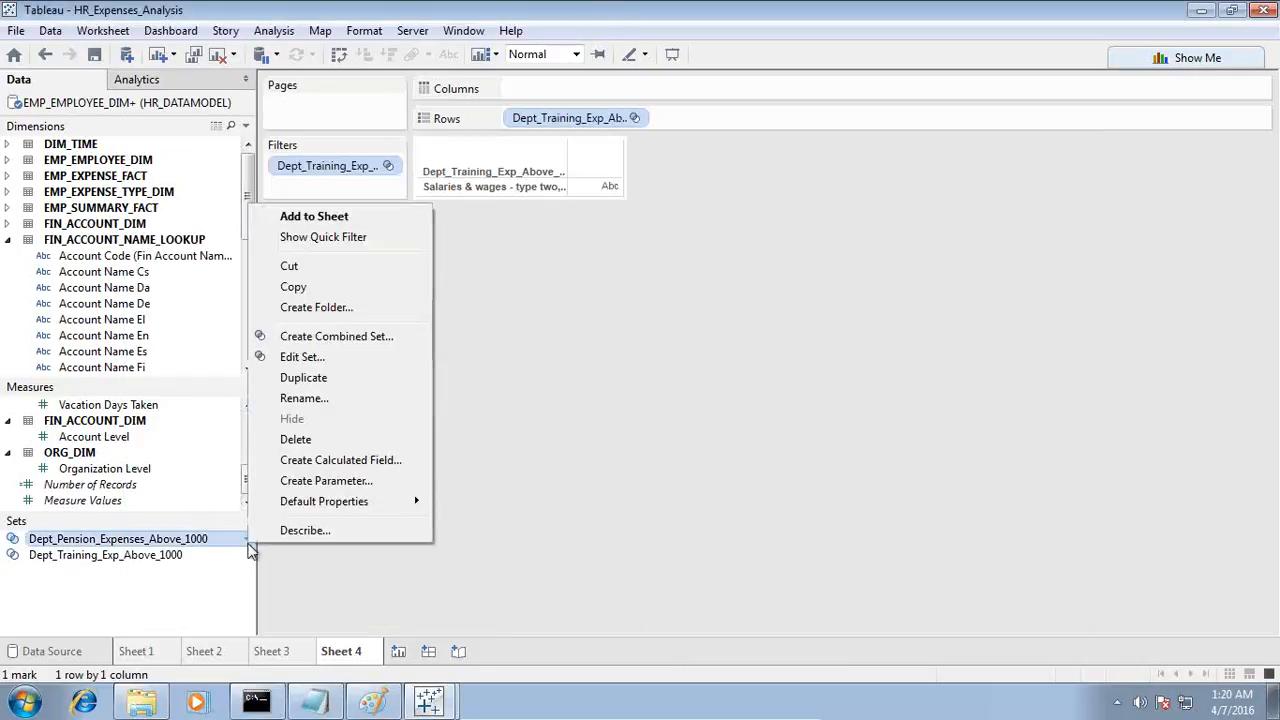
left_click(357, 337)
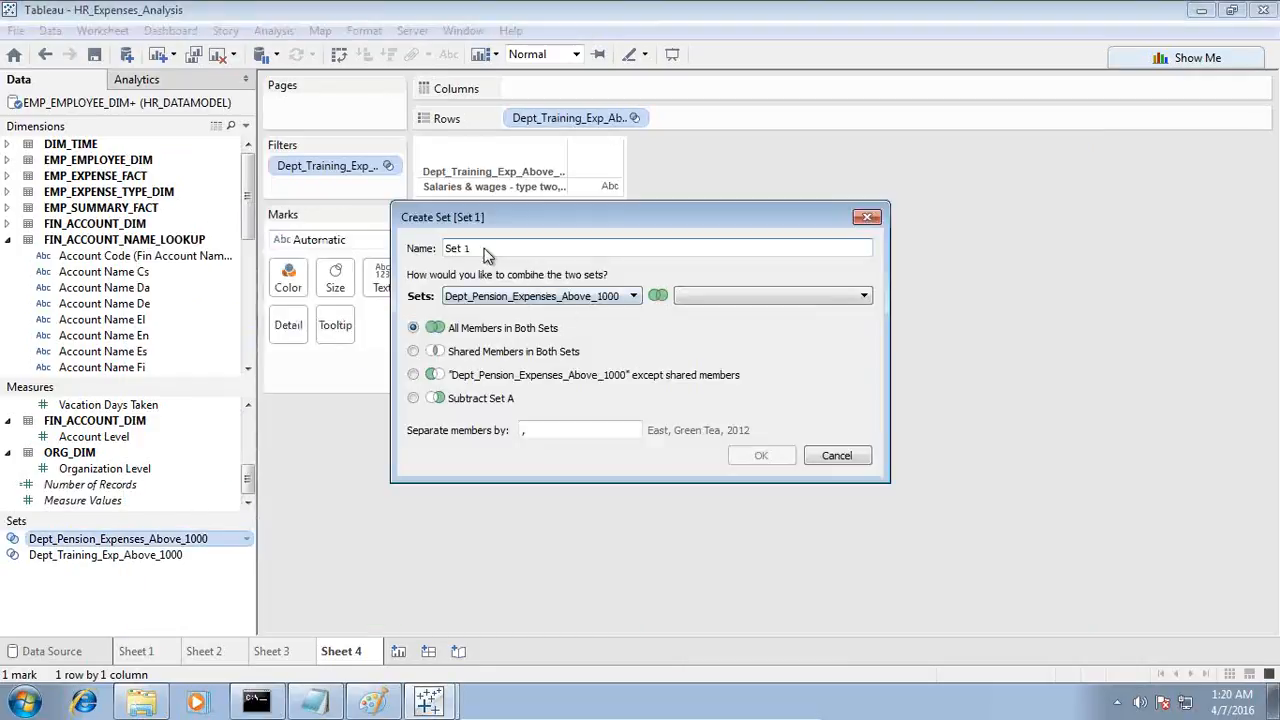
left_click(760, 296)
left_click(752, 315)
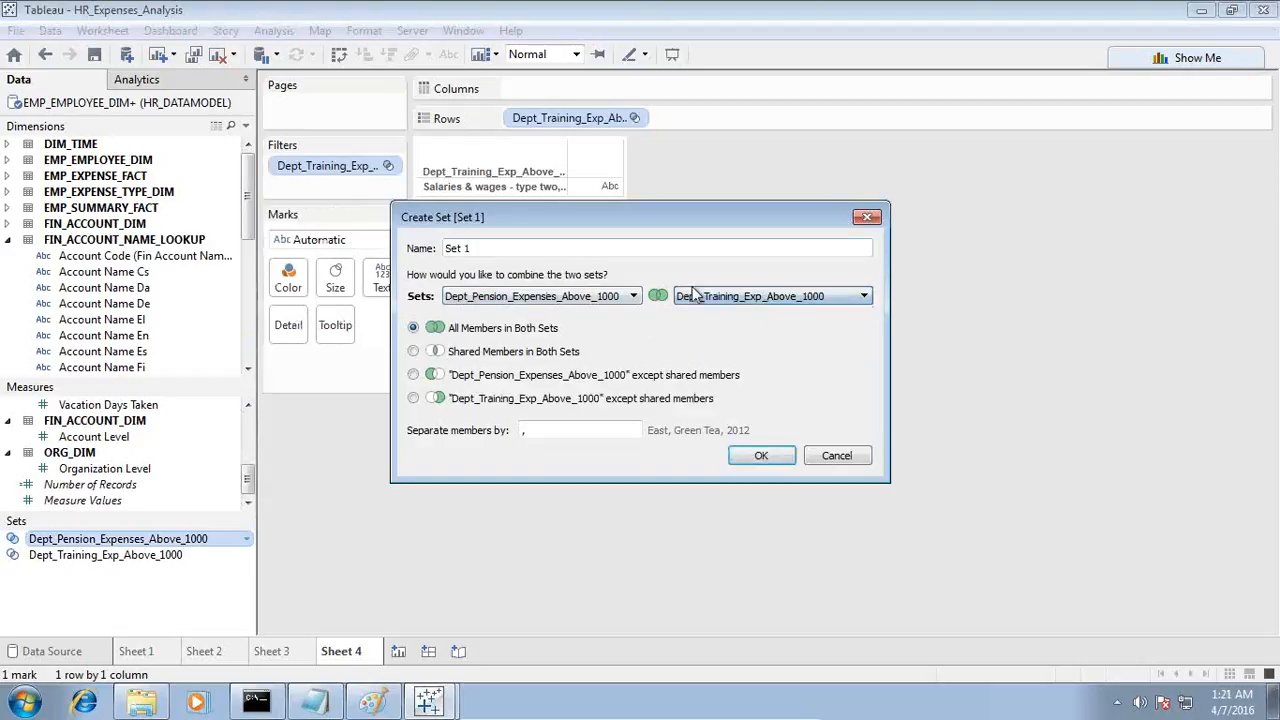
left_click(414, 351)
left_click_drag(470, 248, 438, 248)
type("D")
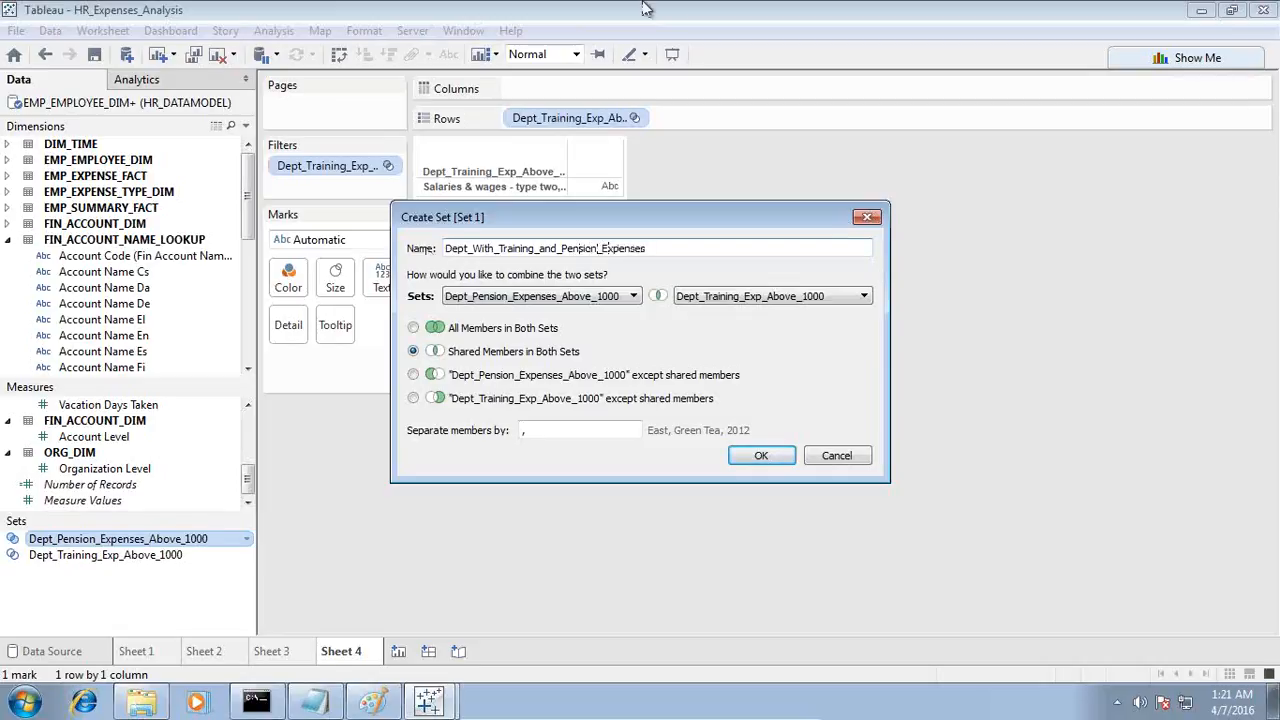
left_click(761, 457)
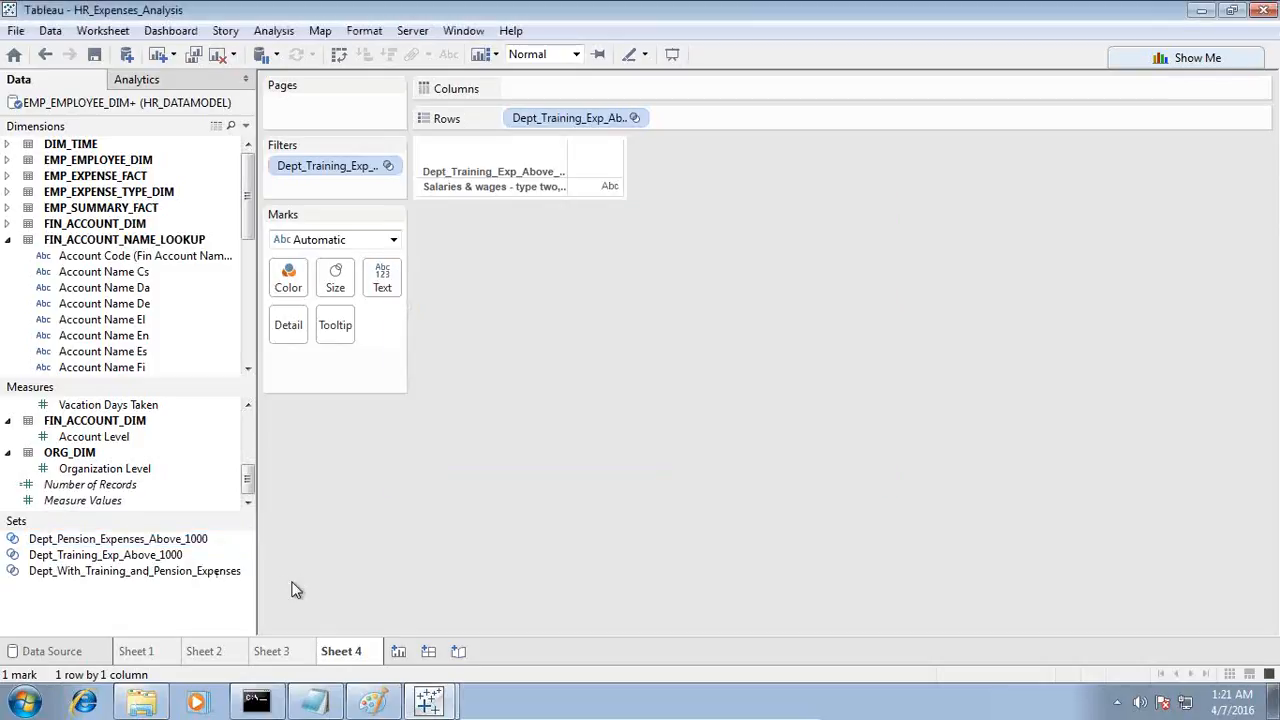
Step: Place Dept_With_Training_and_Pension_Expenses on the rows of a new worksheet, and add another blank worksheet
left_click(398, 651)
left_click_drag(115, 580, 448, 226)
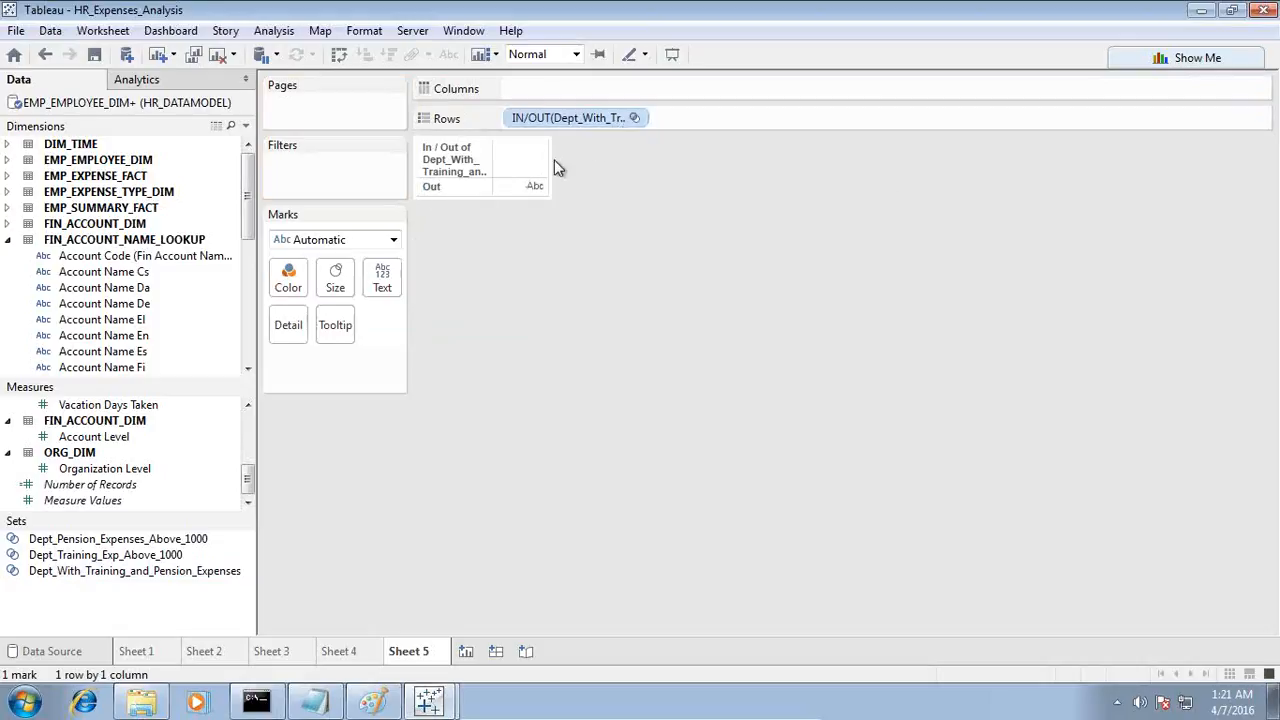
left_click(466, 651)
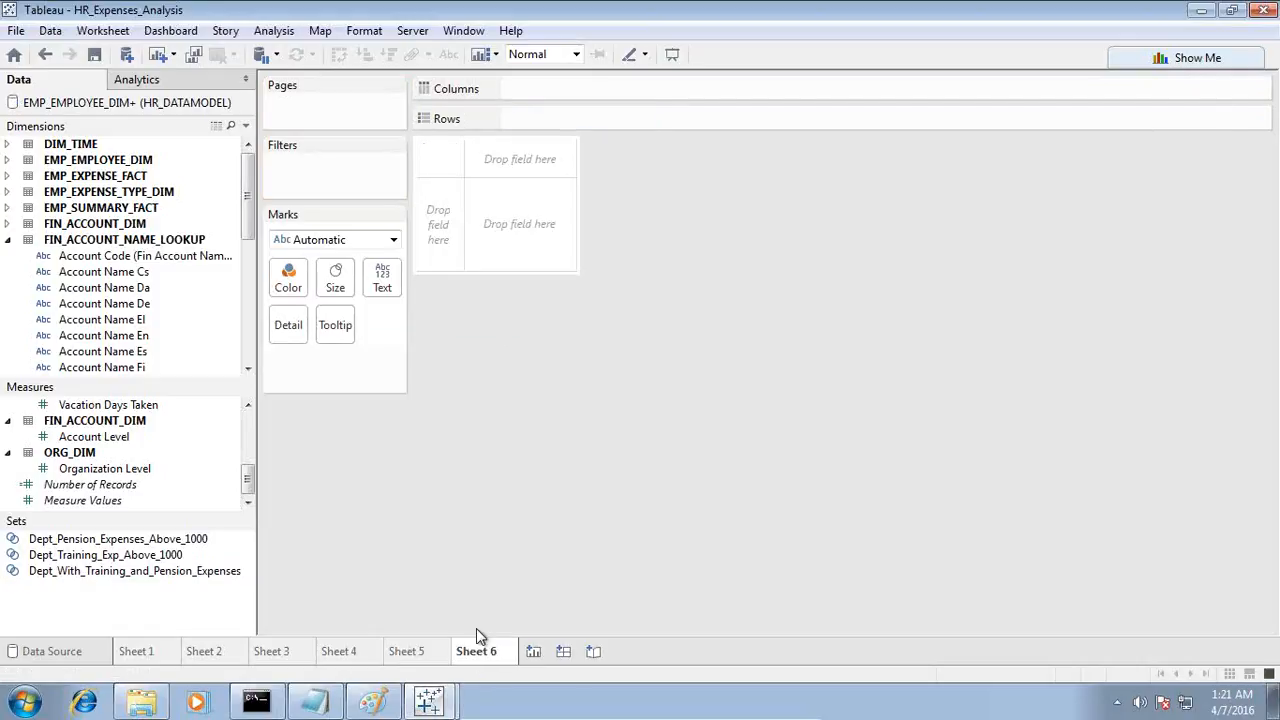
Step: Switch to Notepad to reread the pension plan and training expense conditions, and return to the HR_Expenses_Analysis workbook in Tableau
left_click(428, 702)
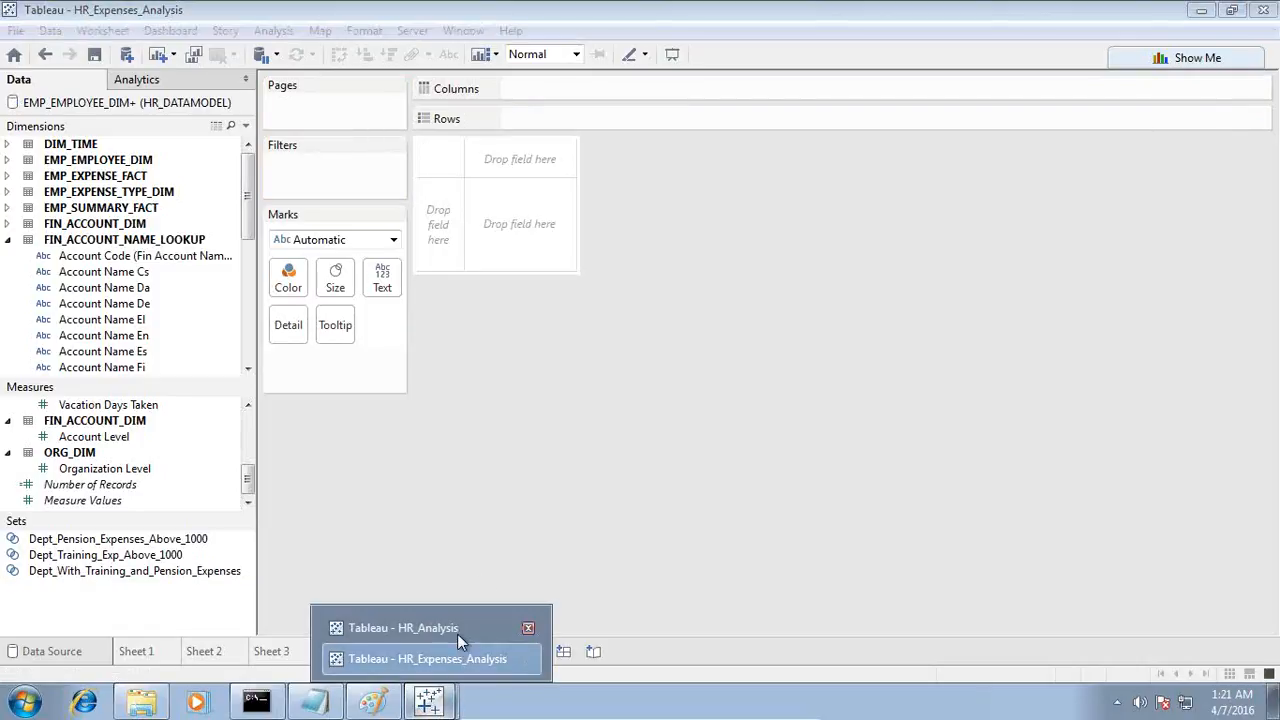
left_click(322, 700)
left_click(330, 387)
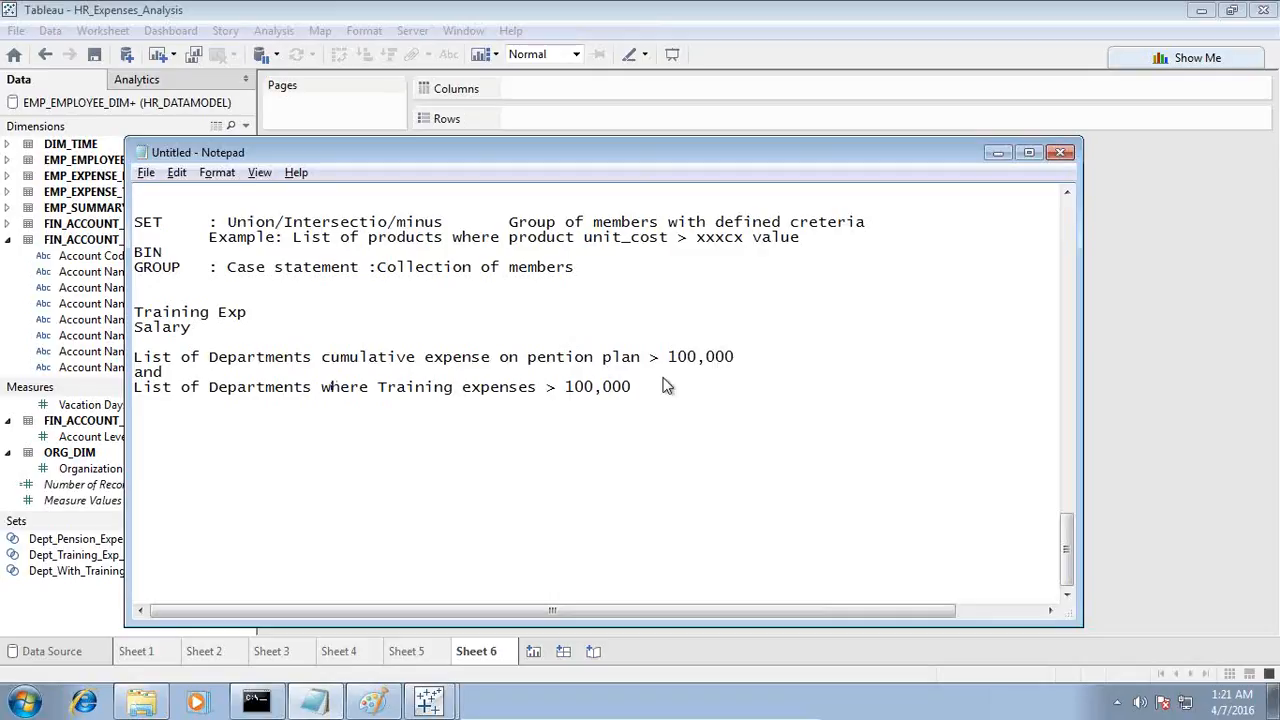
key("alt+Tab")
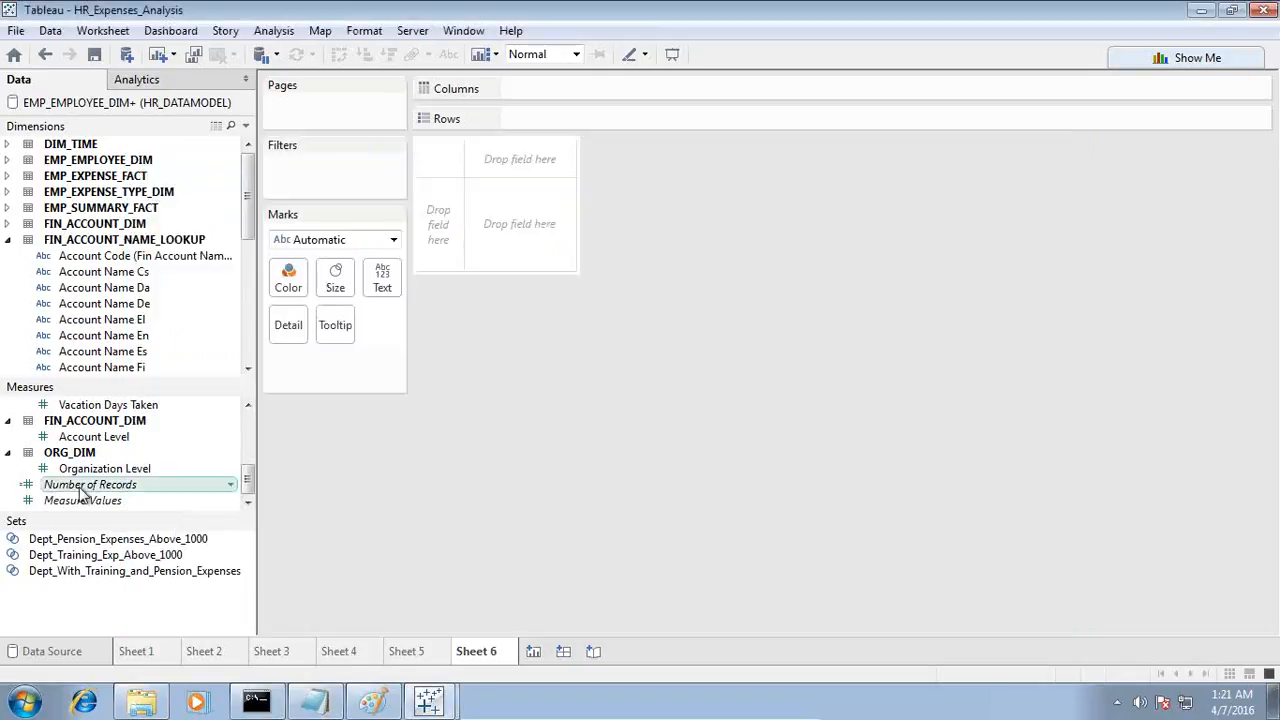
Step: Start a combined set from Dept_Training_Exp_Above_1000 and Dept_Pension_Expenses_Above_1000, keeping only the pension set's members except shared ones
left_click(237, 556)
left_click(240, 556)
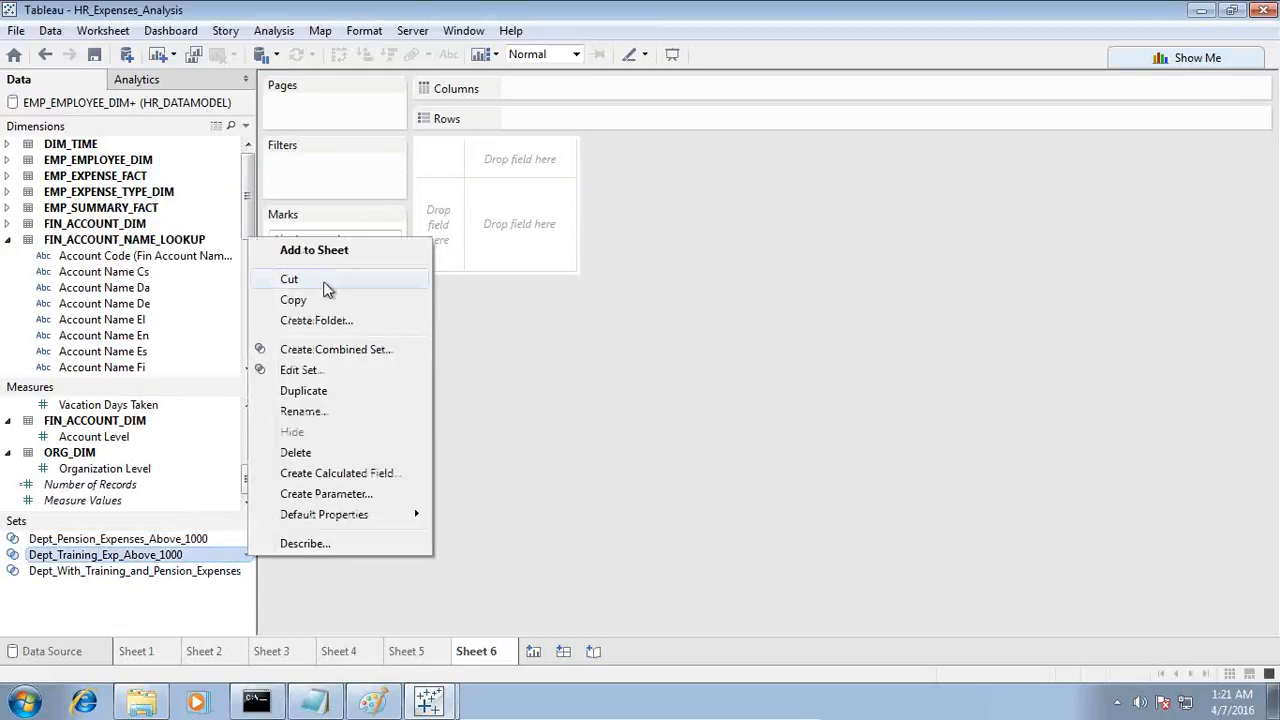
left_click(318, 350)
left_click(455, 378)
left_click(727, 298)
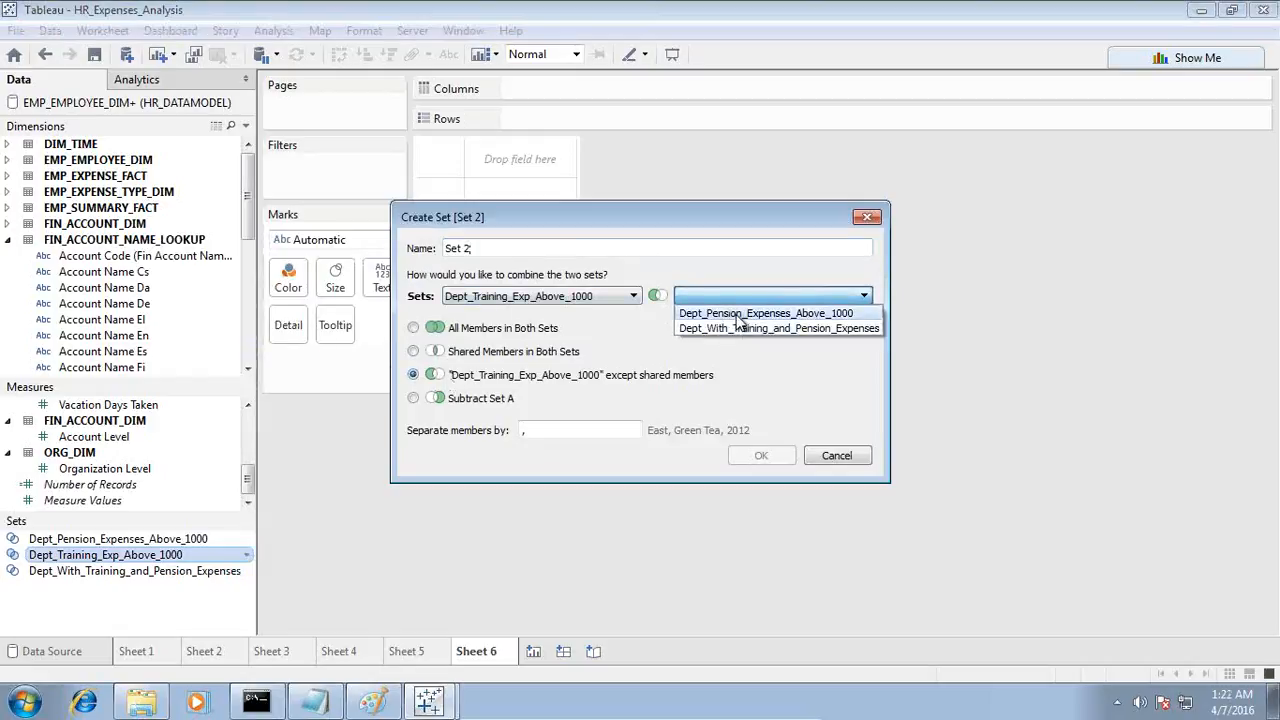
left_click(738, 314)
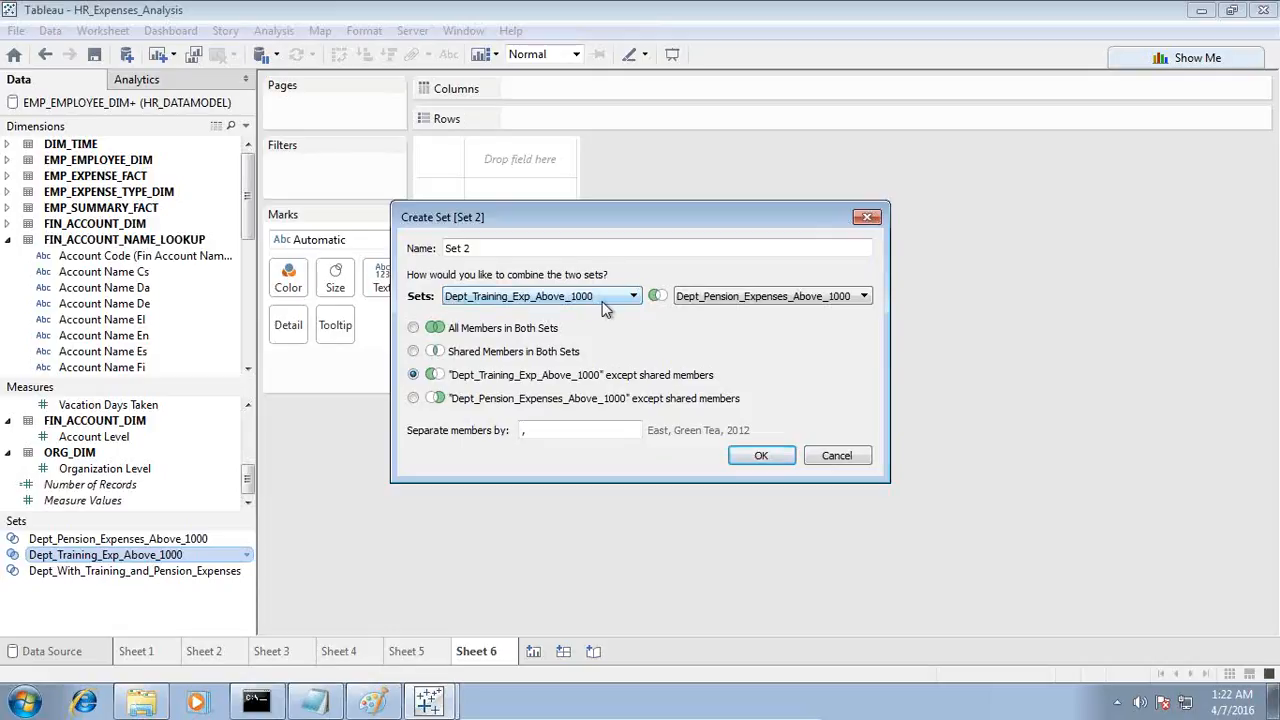
left_click(413, 399)
Step: Name the combined set Dpet_Expenses_Pension_Exp_1000_but_Training_Exp_NOT_1000 and create it
left_click_drag(504, 251, 442, 250)
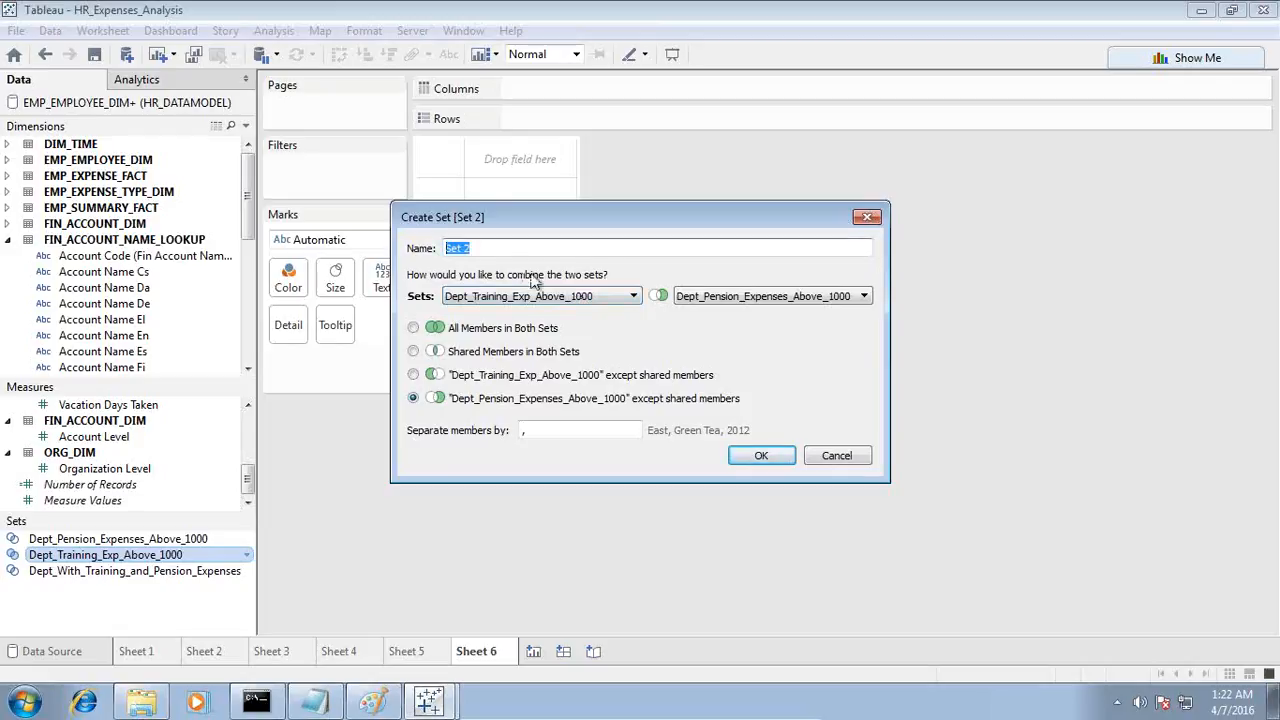
type("Dpet_Expens")
type("es")
type("_T")
type("Pen")
type("son_Exp")
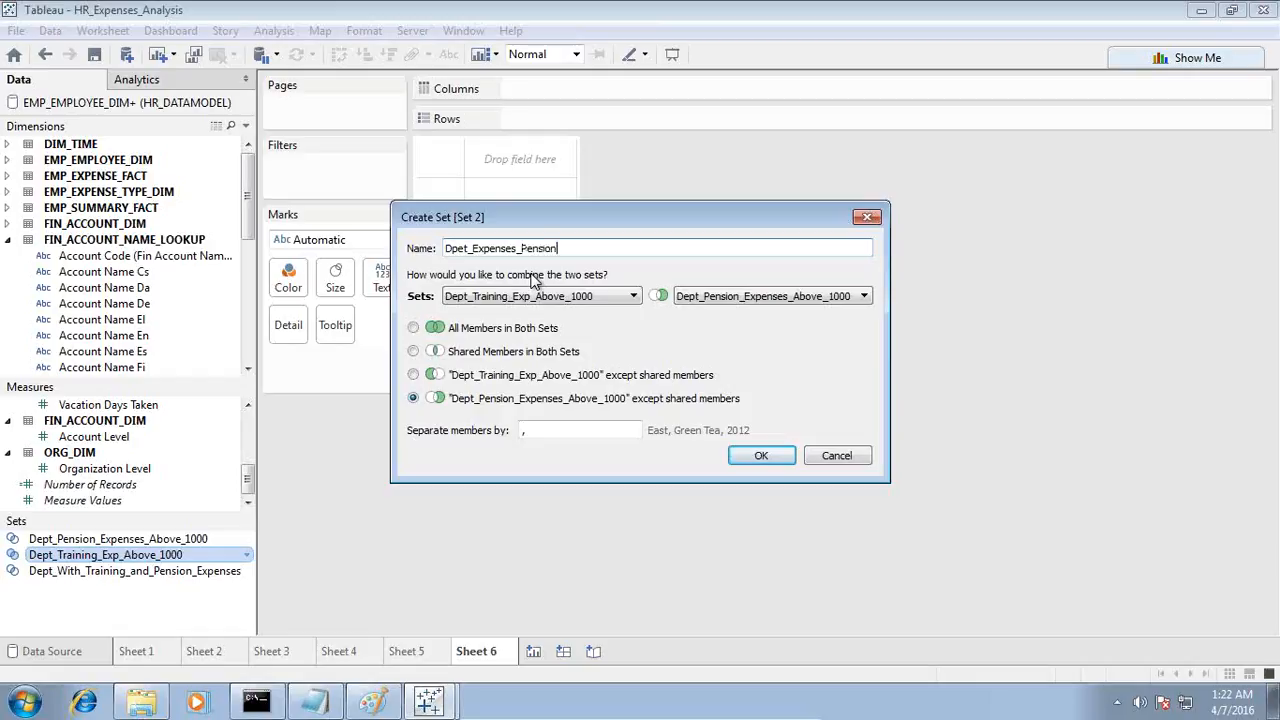
type("_1000_but_Training_Exp")
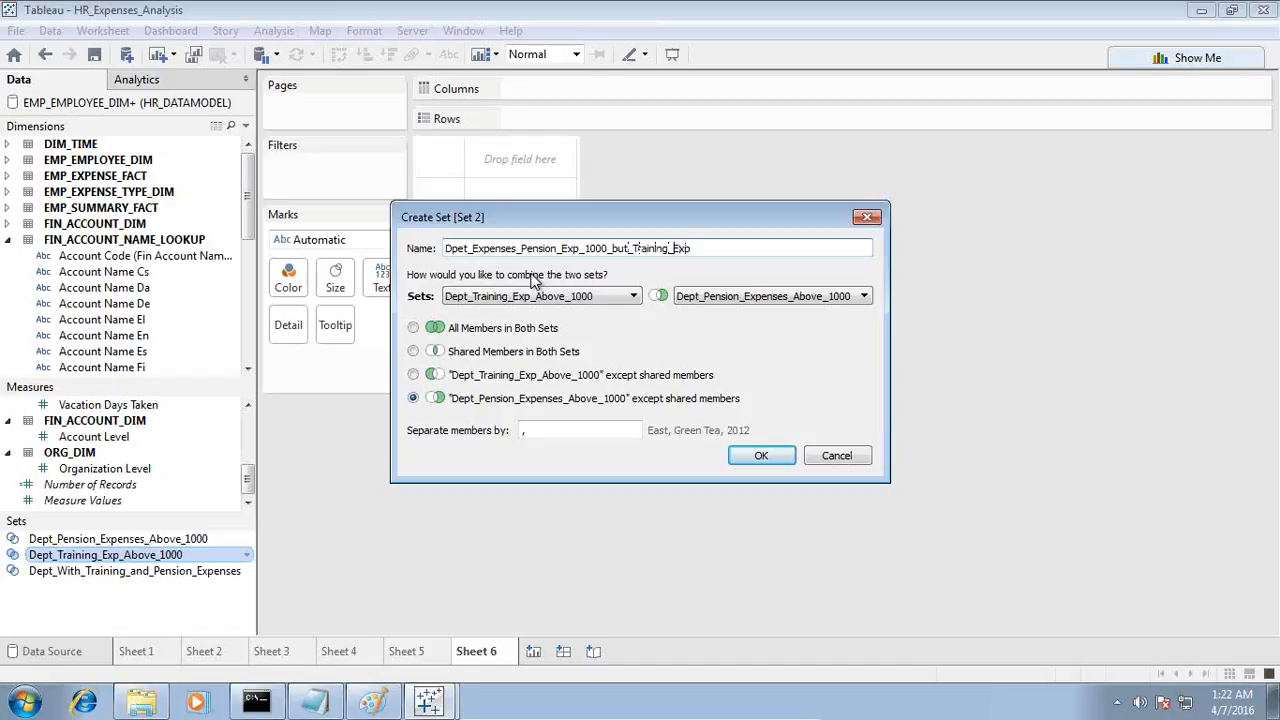
key("Right")
key("Right")
key("Right")
key("Right")
key("Right")
type("_NOT_1000")
left_click(763, 456)
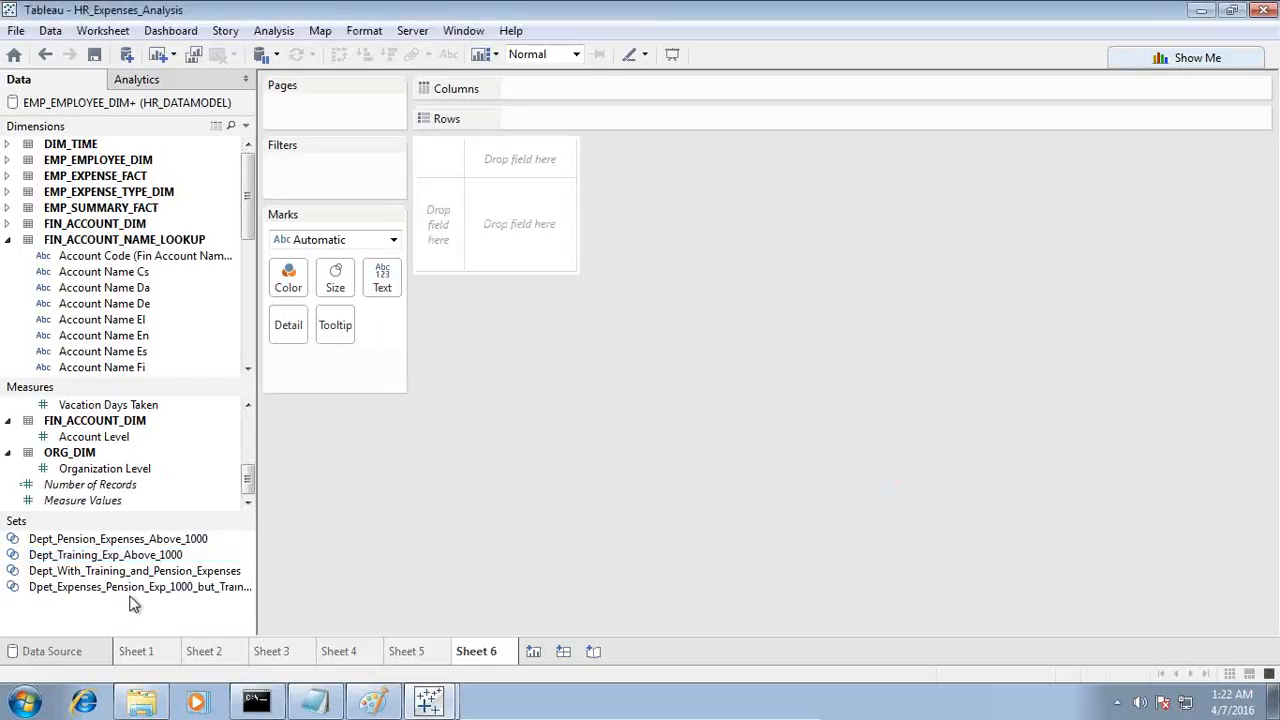
Step: Place the new pension-but-not-training set on the rows of Sheet 6, show its members and widen the row header column
left_click_drag(134, 590, 455, 243)
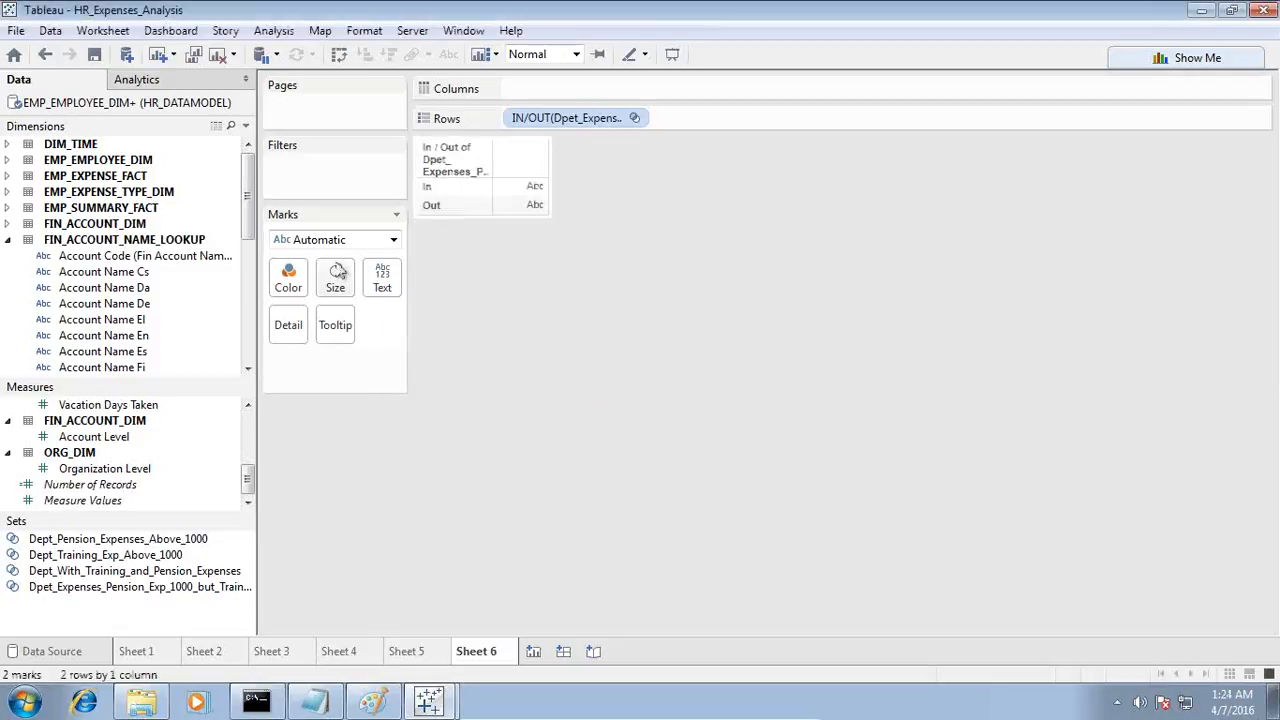
left_click(636, 119)
left_click(577, 289)
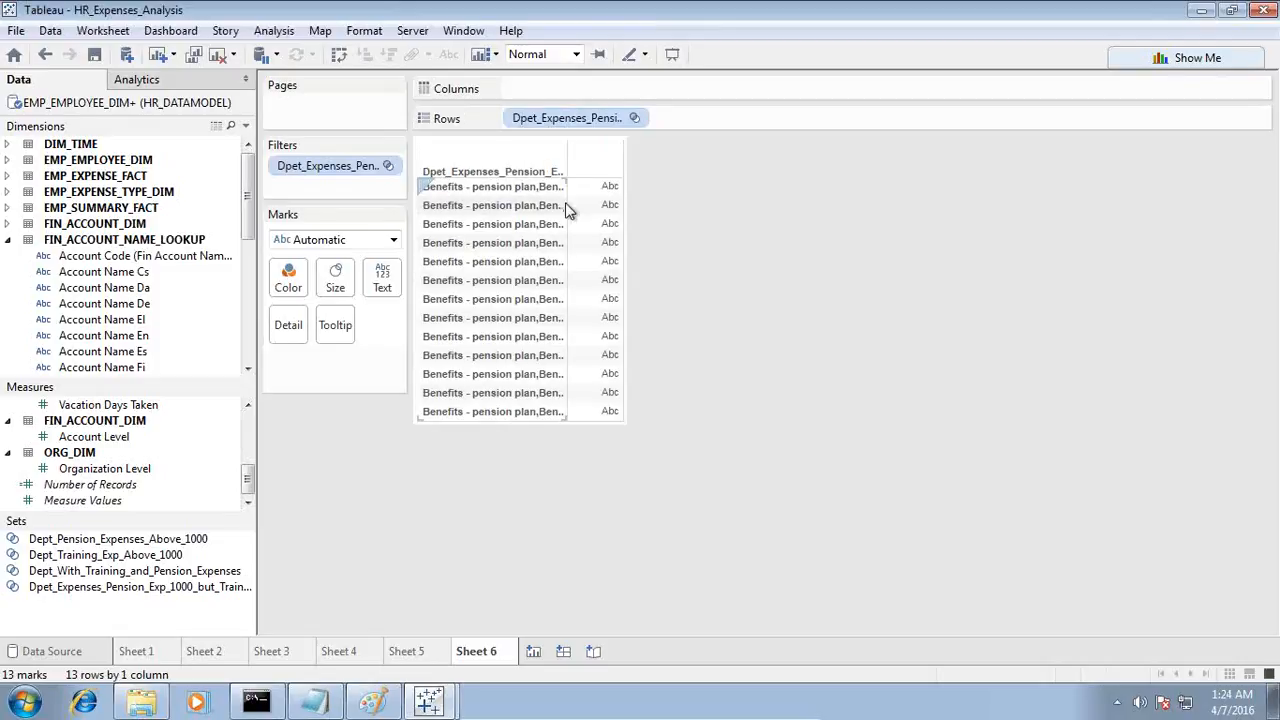
left_click_drag(566, 209, 620, 210)
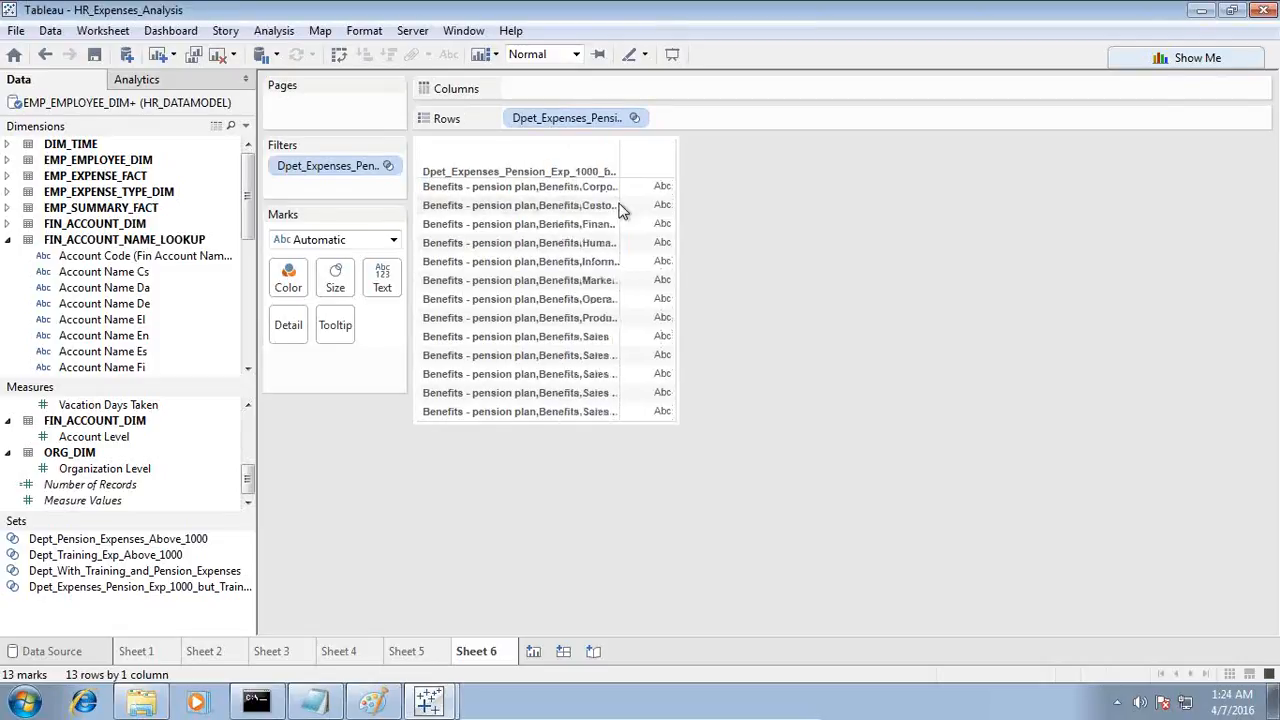
left_click_drag(618, 201, 679, 200)
Step: Compare the listed set members with the department criteria in Notepad, and return to Tableau
left_click(322, 703)
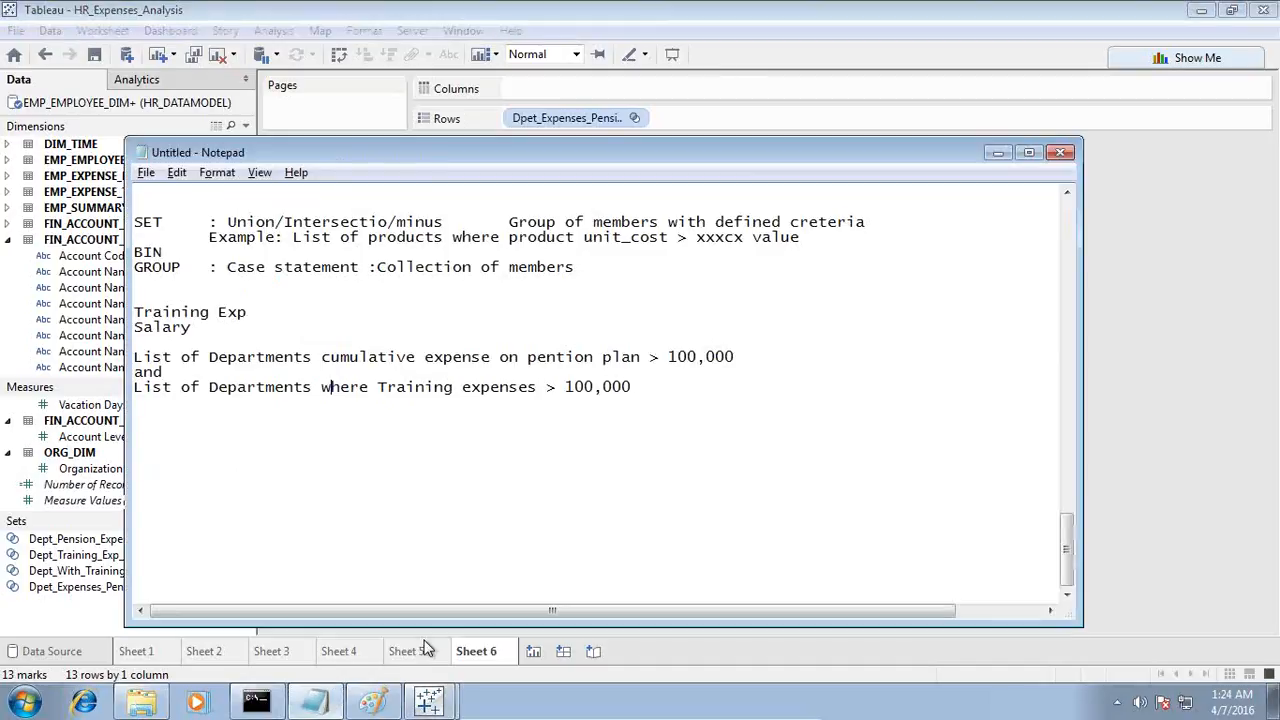
left_click_drag(510, 165, 577, 378)
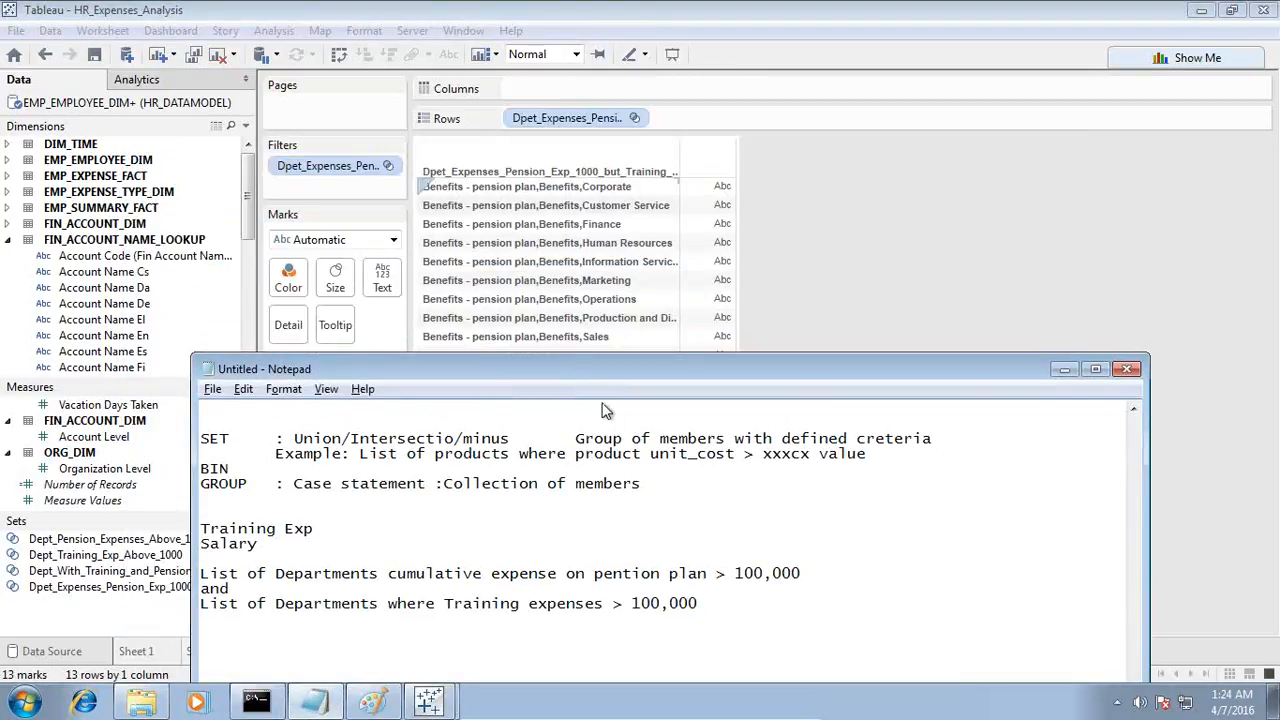
key("alt+Tab")
Step: Add the Expense Total measure from EMP_EXPENSE_FACT to the view as the value for each set member
scroll(115, 445, "up", 4)
left_click_drag(115, 466, 714, 318)
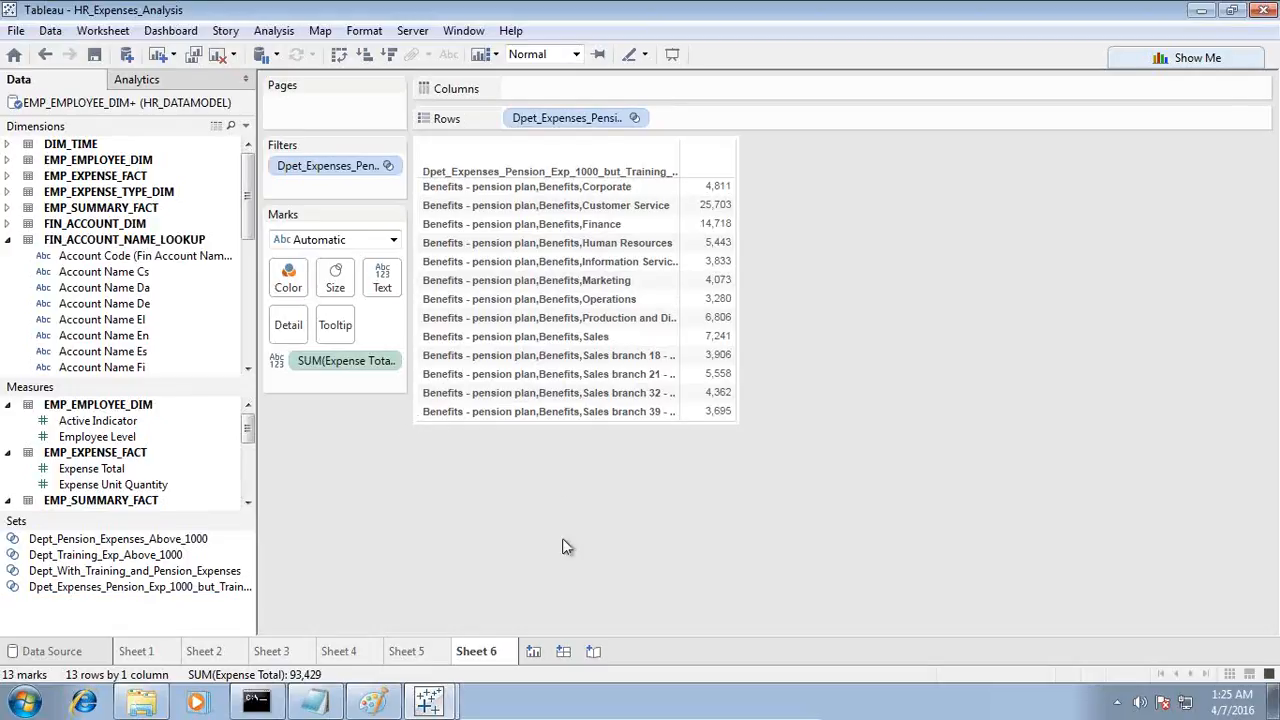
Step: Minimize the virtual machine and the browser, and switch to the Tableau learning folder in Windows Explorer
mouse_move(588, 716)
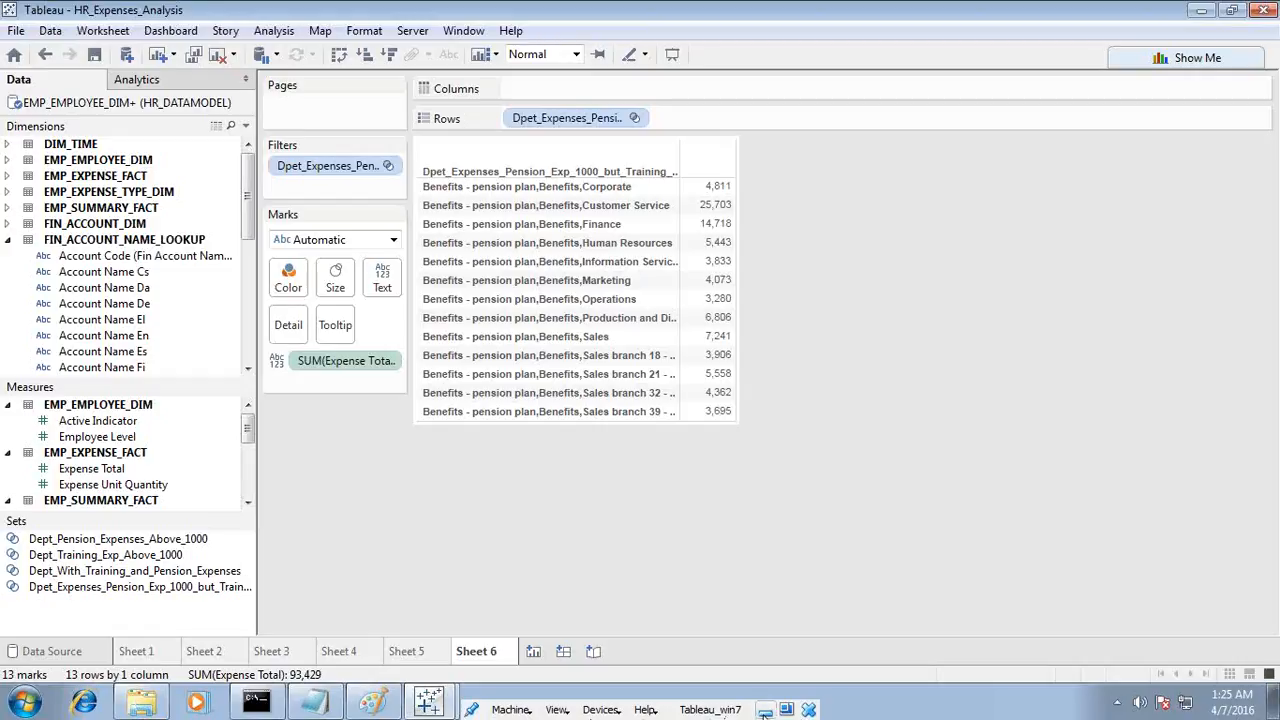
left_click(764, 712)
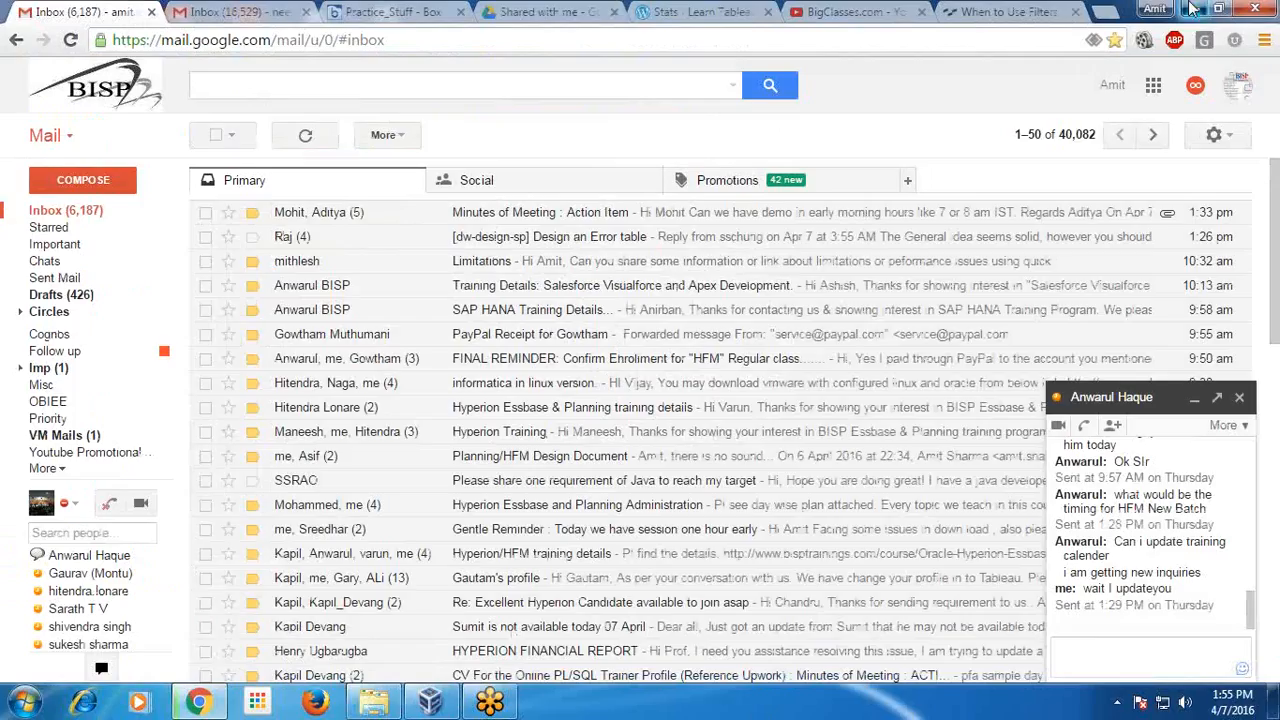
left_click(1190, 9)
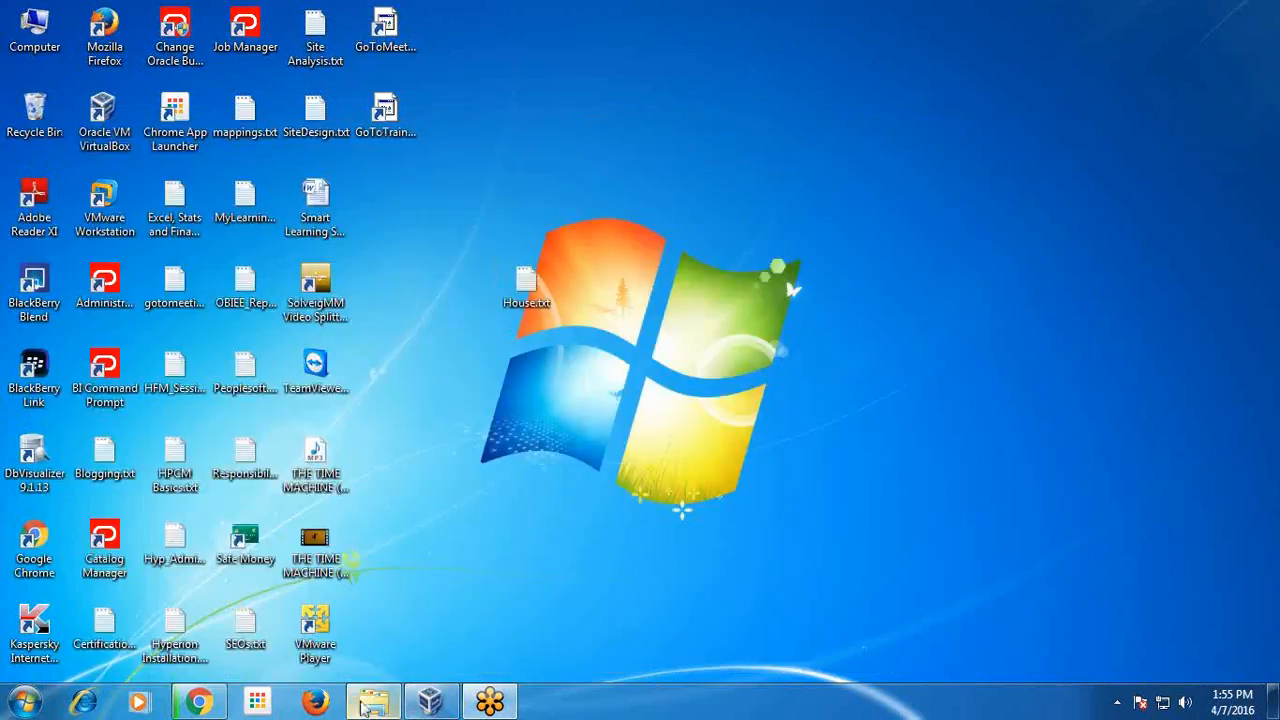
left_click(370, 703)
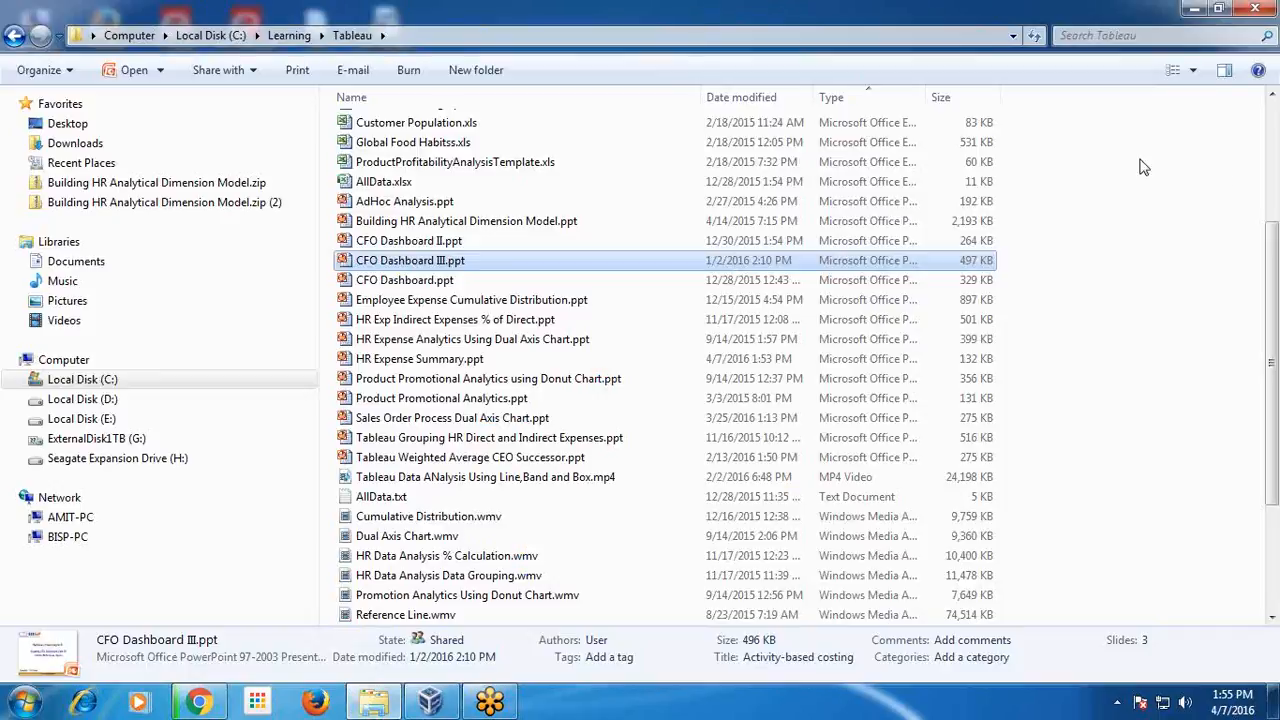